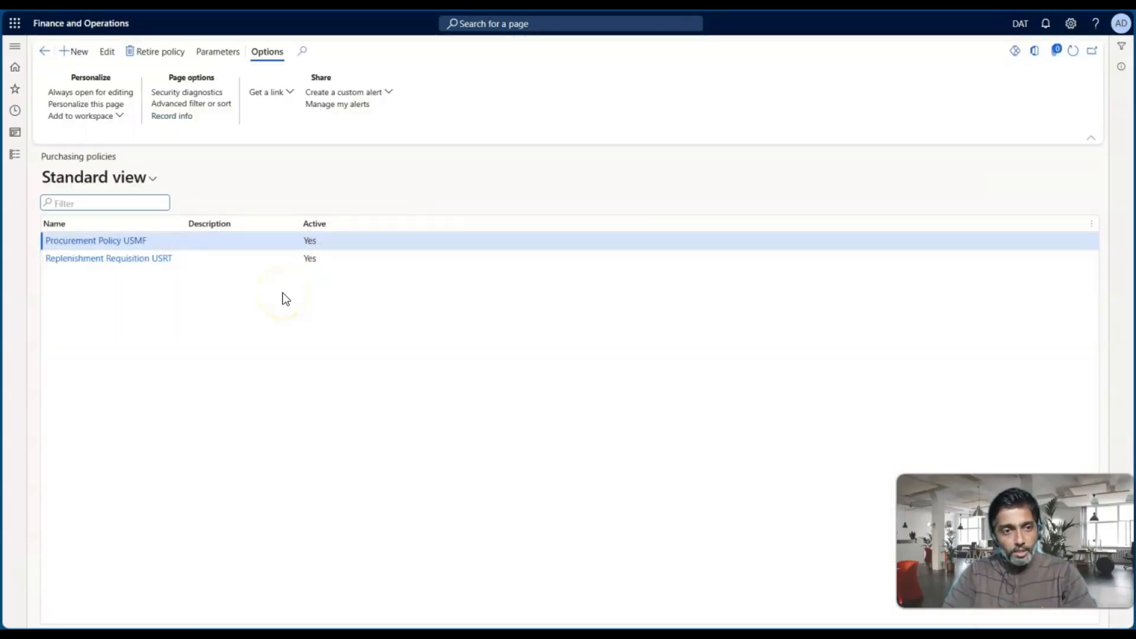
# Step: Open the Procurement Policy USMF purchasing policy and retire its active purchase order creation and demand consolidation rule
pyautogui.click(118, 246)
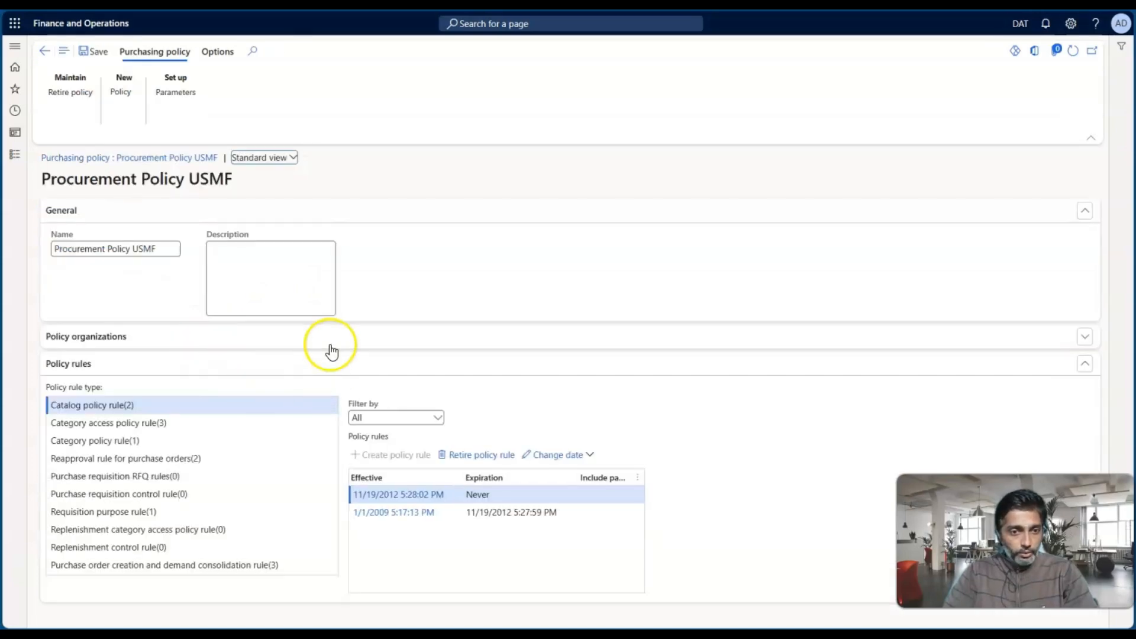
pyautogui.click(249, 565)
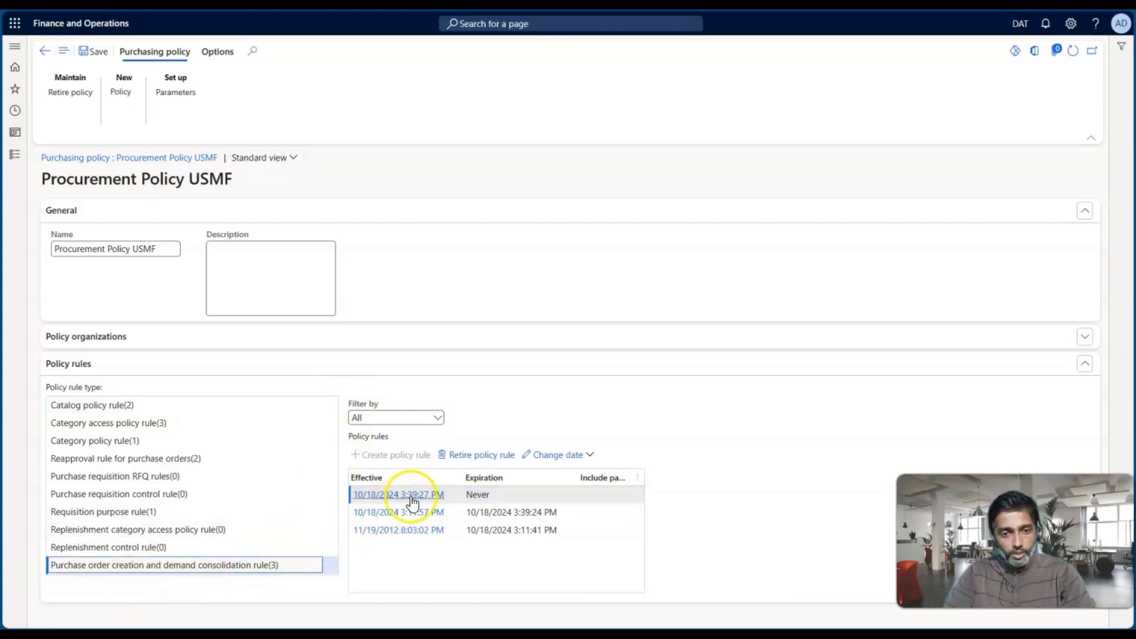
pyautogui.click(470, 459)
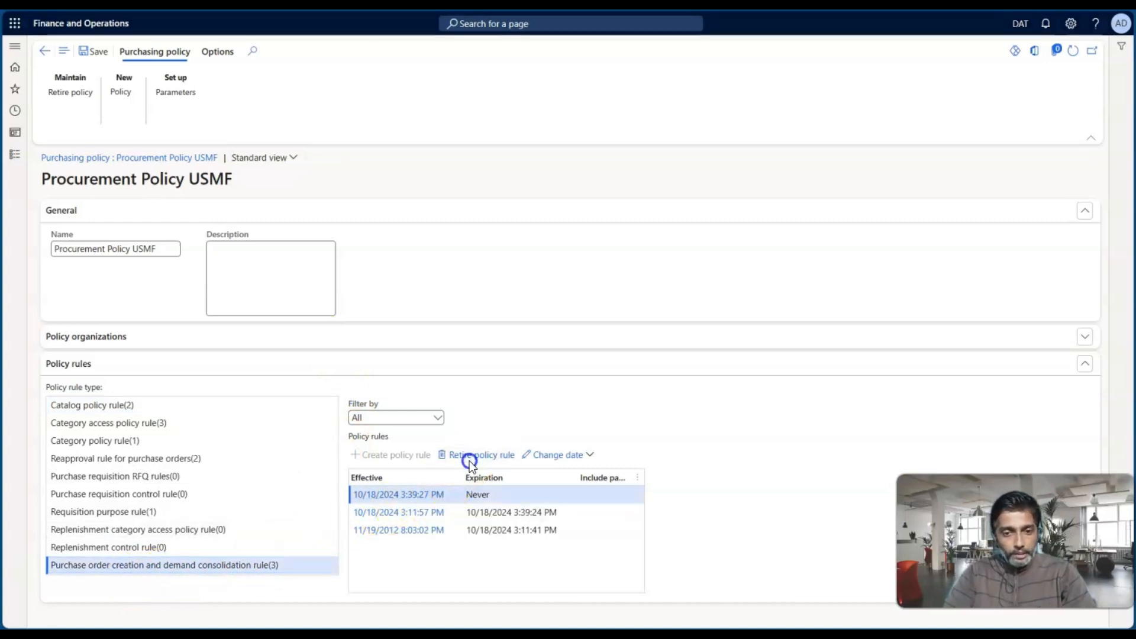
pyautogui.click(698, 297)
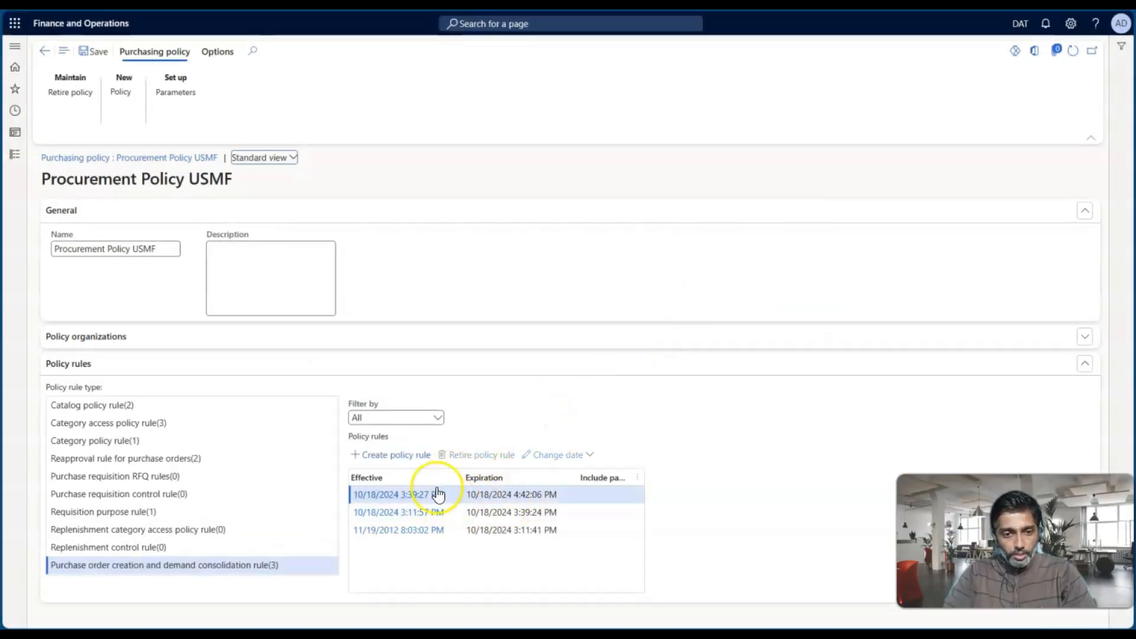
# Step: Create a new purchase order creation and demand consolidation rule and open its purchase order split settings
pyautogui.click(403, 458)
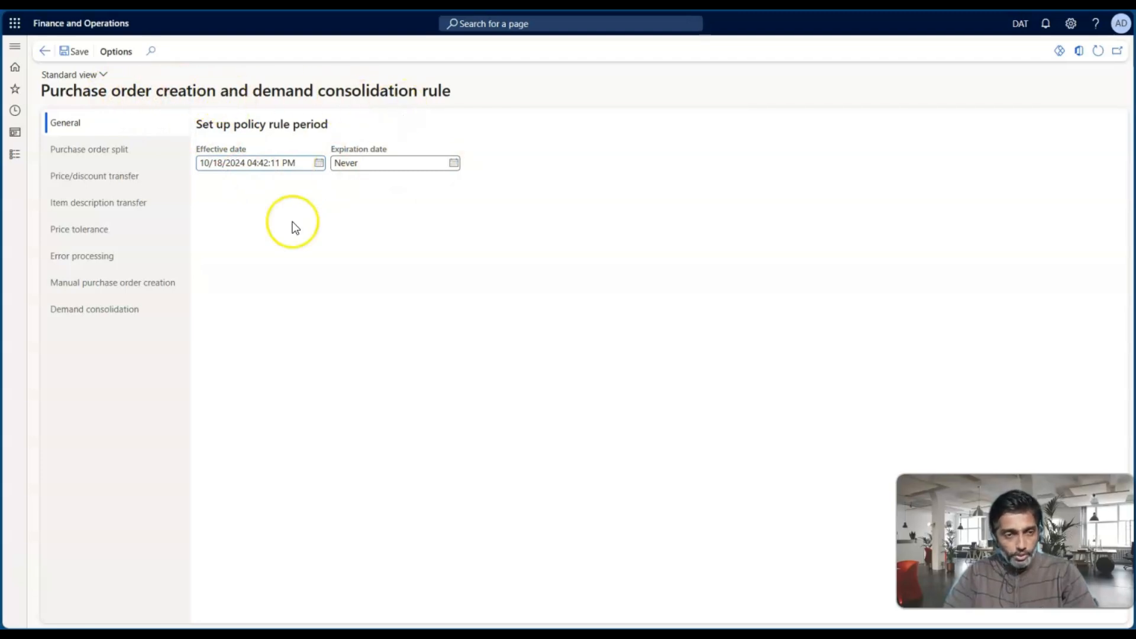
pyautogui.click(114, 152)
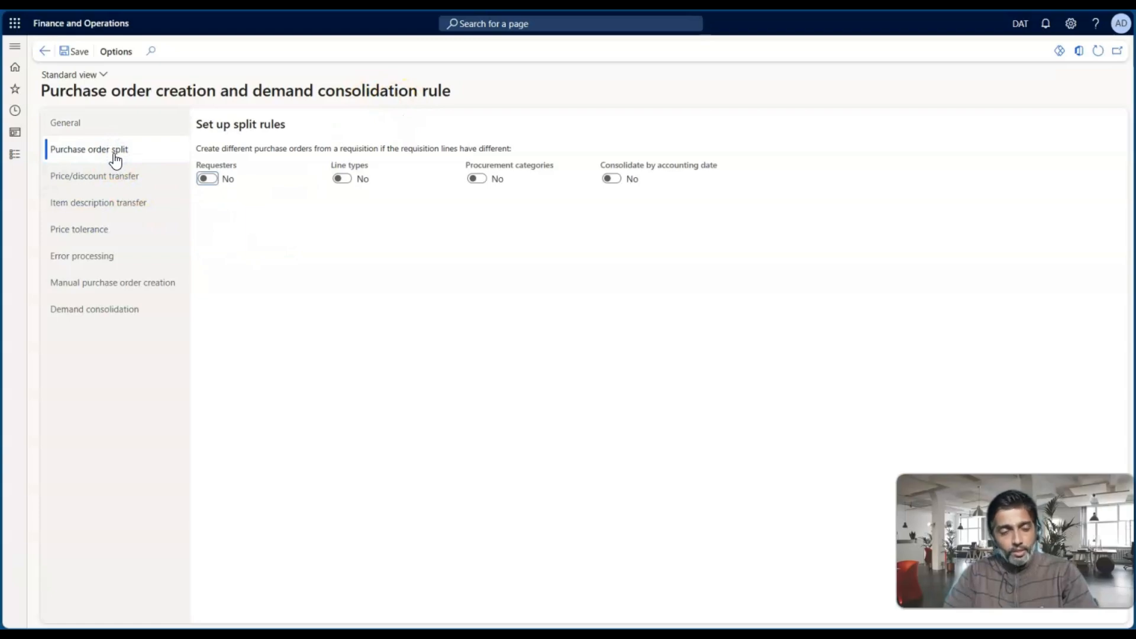
# Step: Examine the Purchasing Policies slide and the descriptions of the requesters, line types, procurement categories and accounting date split options
pyautogui.hotkey('alt', 'Tab')
pyautogui.hotkey('alt', 'Tab')
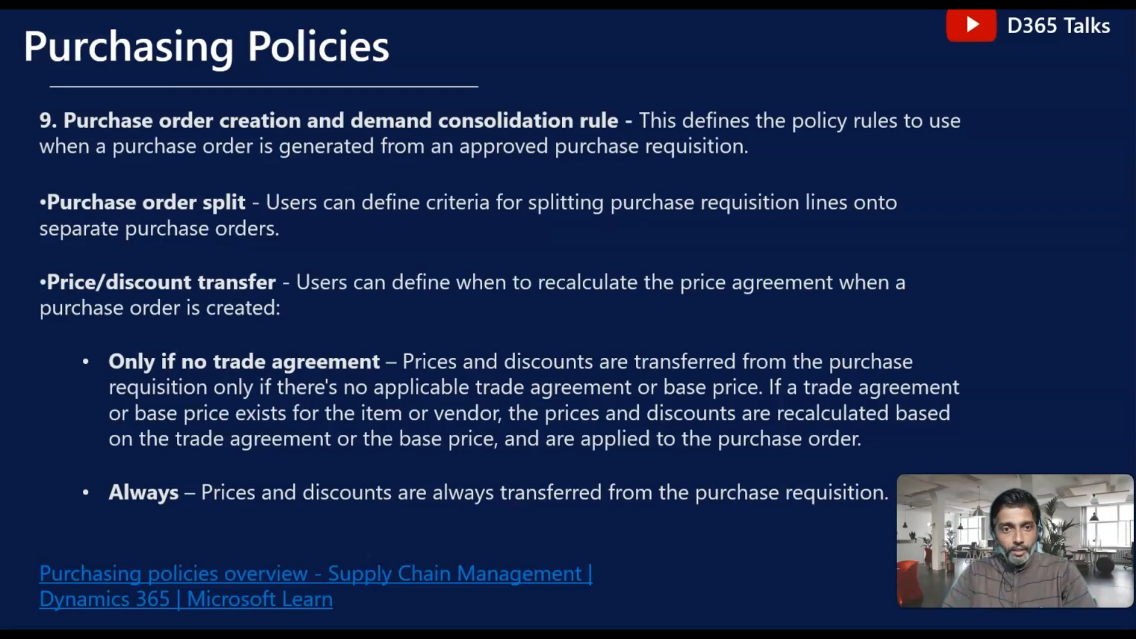
pyautogui.hotkey('alt', 'Tab')
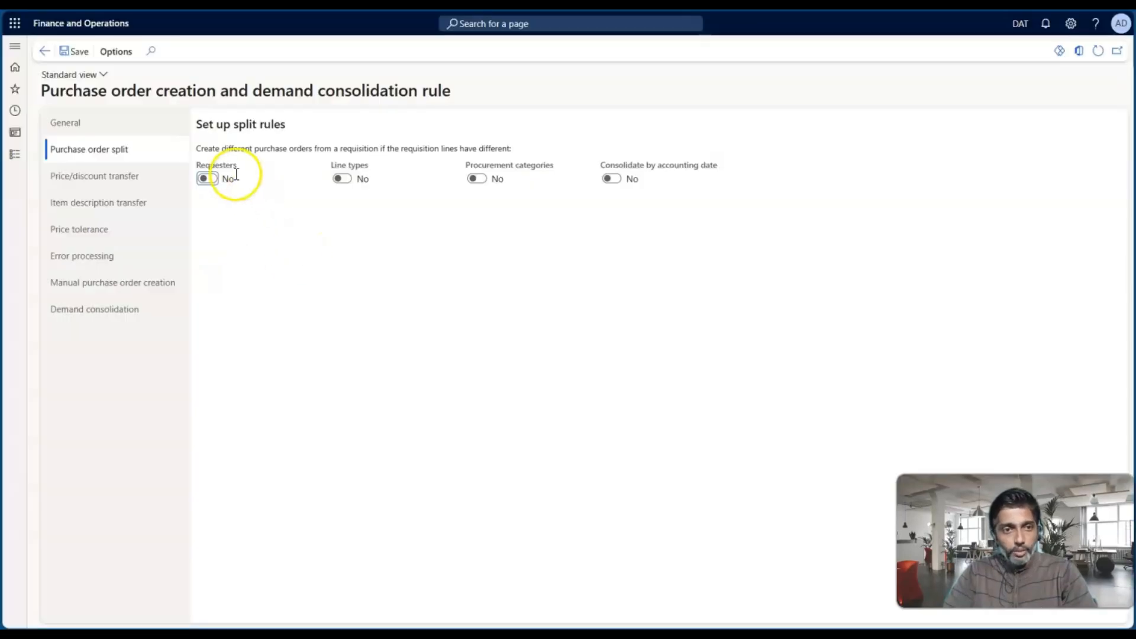
pyautogui.moveTo(229, 167)
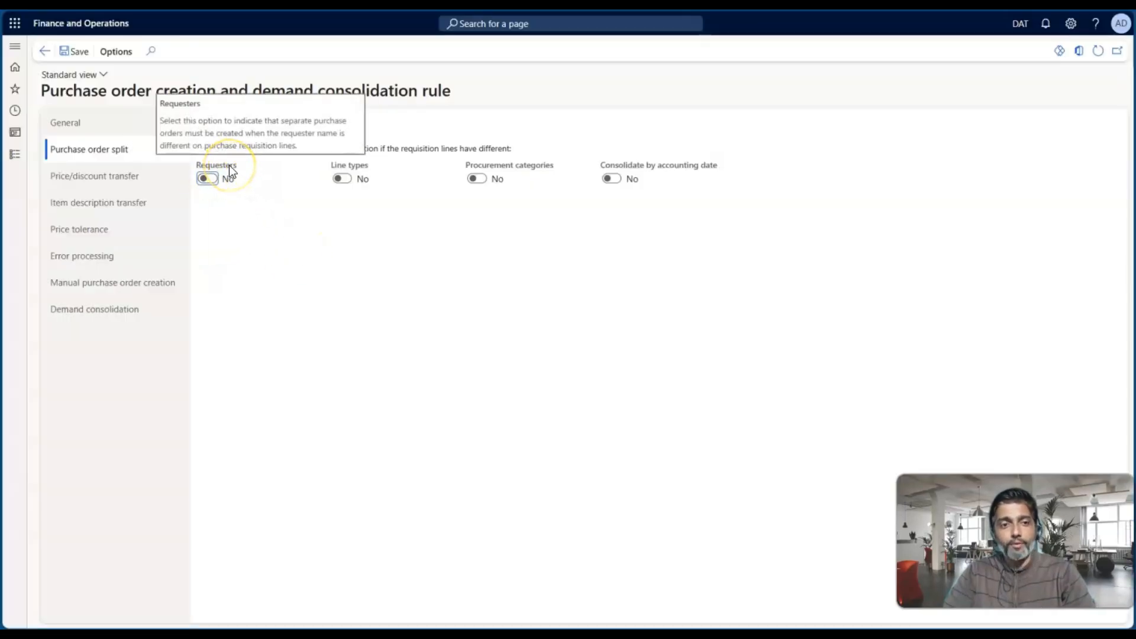
pyautogui.click(356, 267)
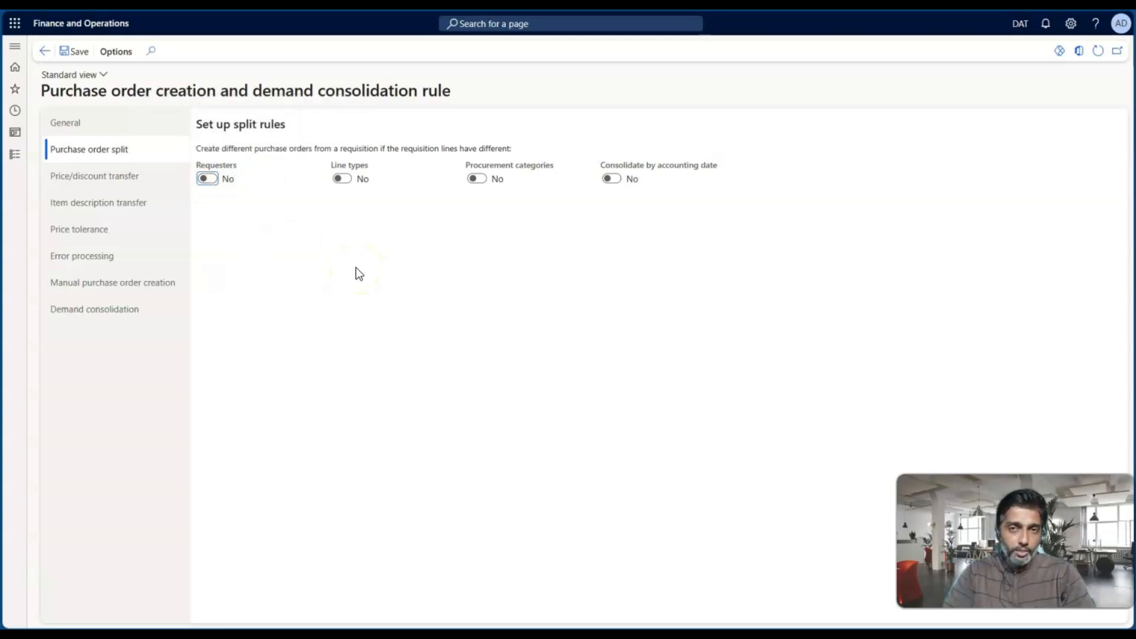
pyautogui.click(226, 171)
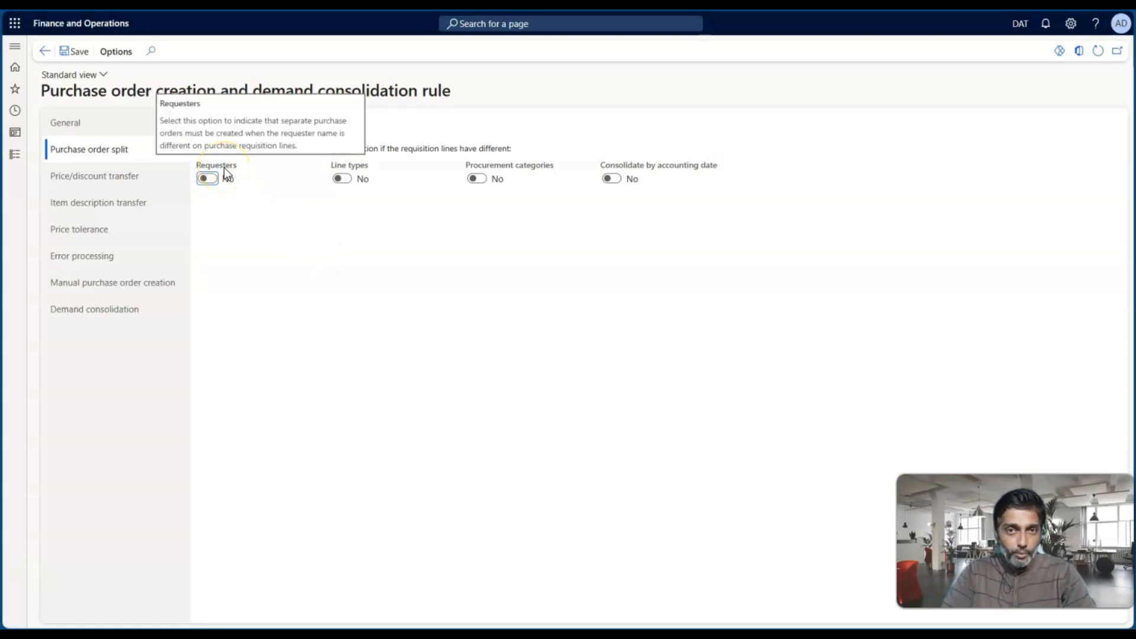
pyautogui.click(342, 260)
pyautogui.click(357, 167)
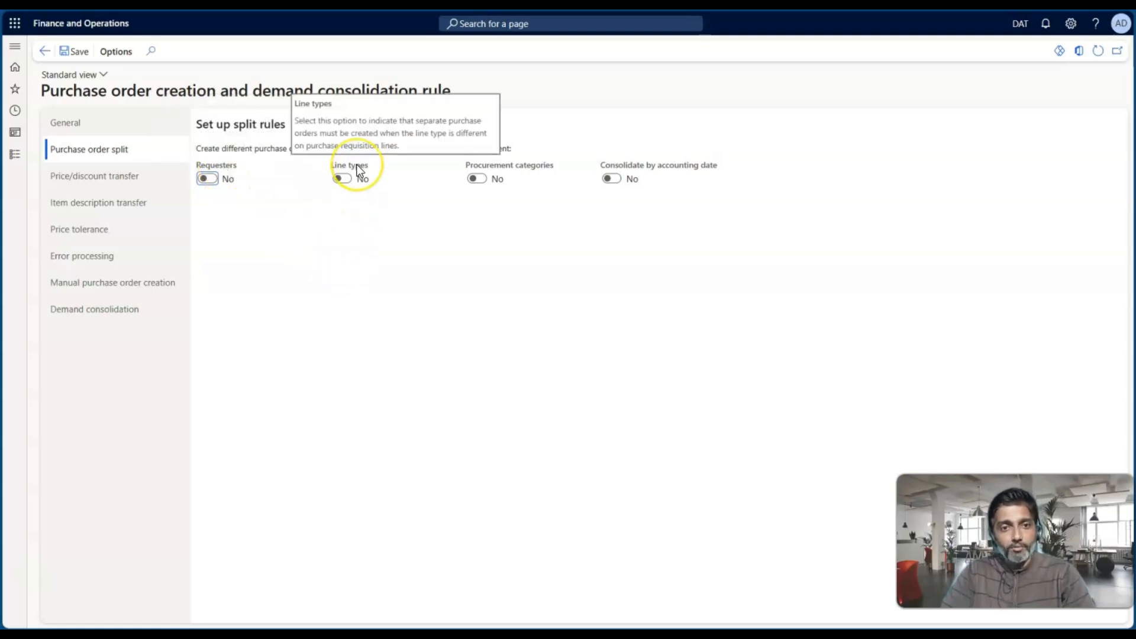
pyautogui.click(528, 167)
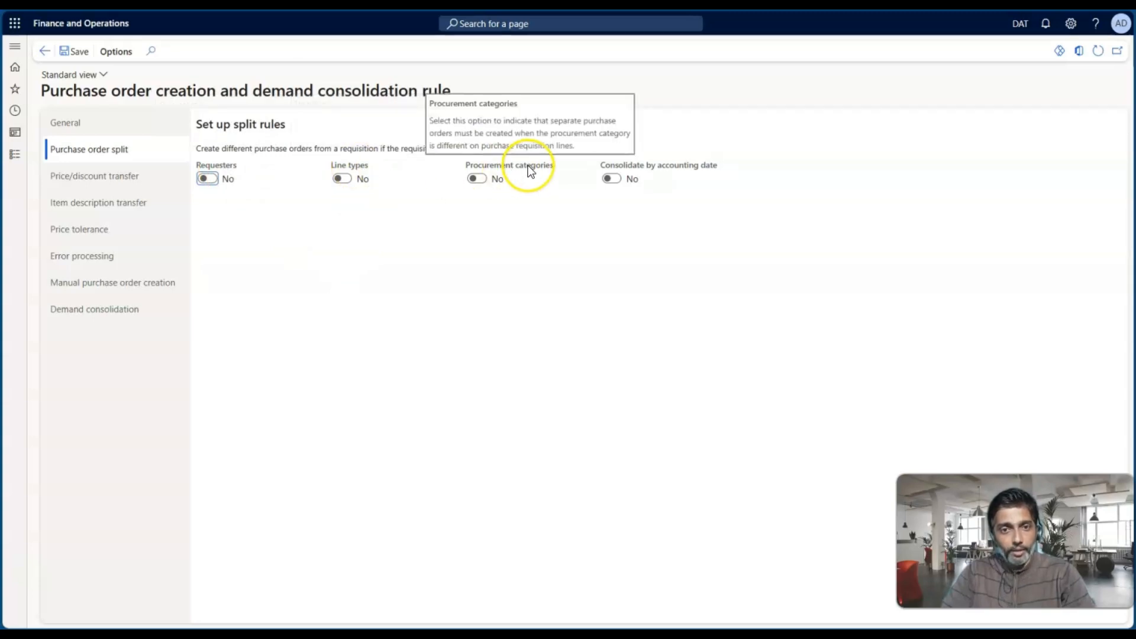
pyautogui.click(512, 201)
pyautogui.click(654, 173)
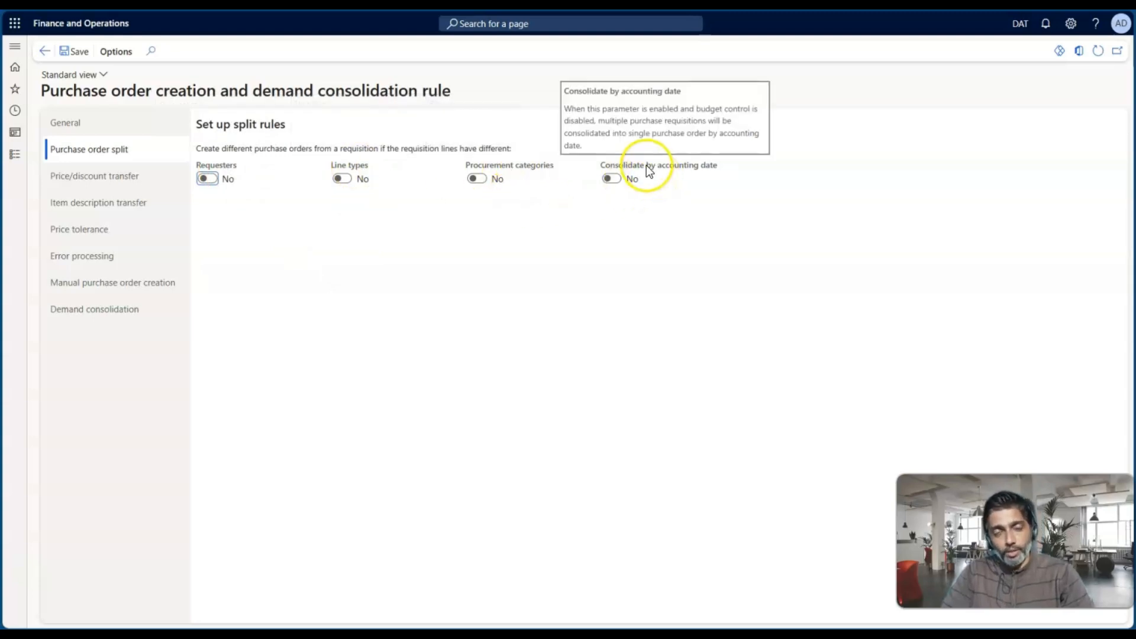
pyautogui.click(621, 282)
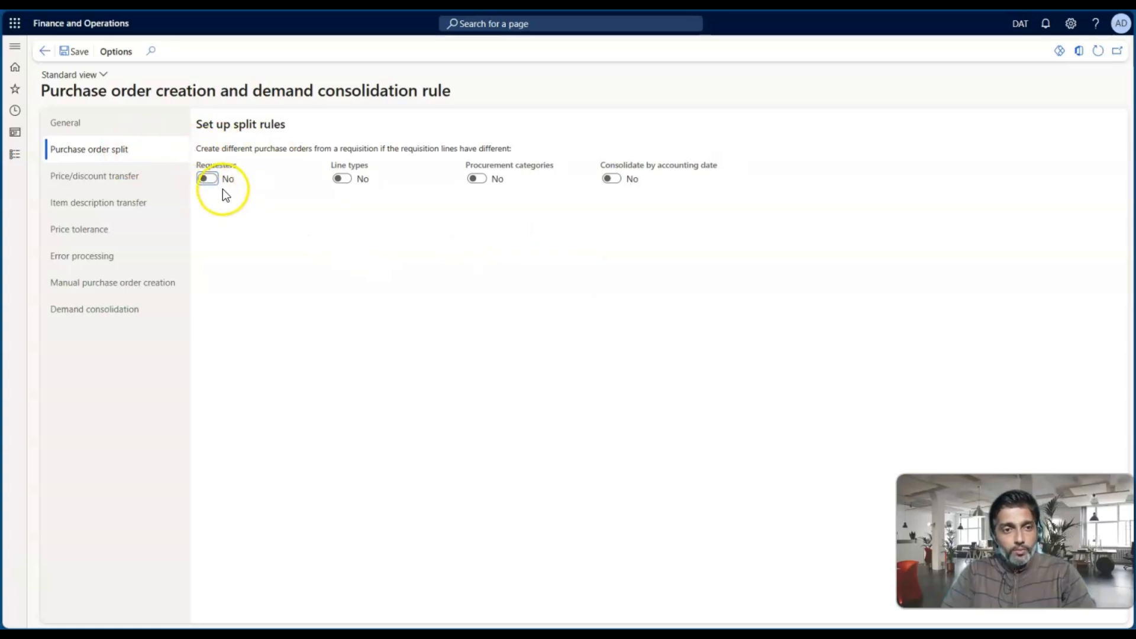
# Step: Enable the purchase order split by requesters, save the rule, and allow manual override in the price/discount transfer rule
pyautogui.click(207, 179)
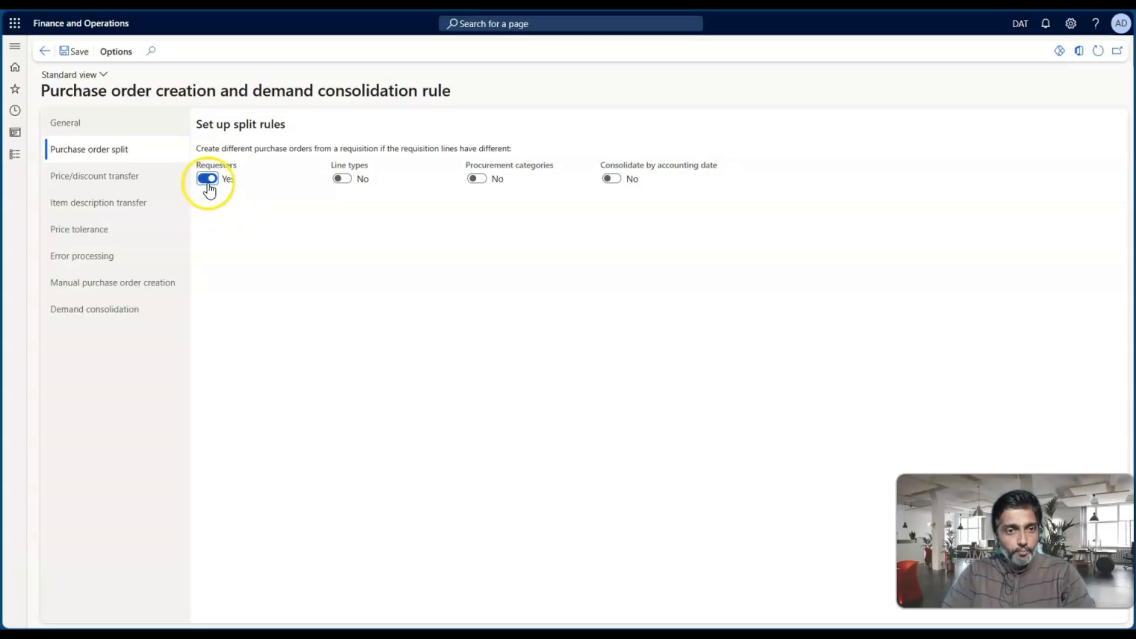
pyautogui.click(74, 52)
pyautogui.click(138, 175)
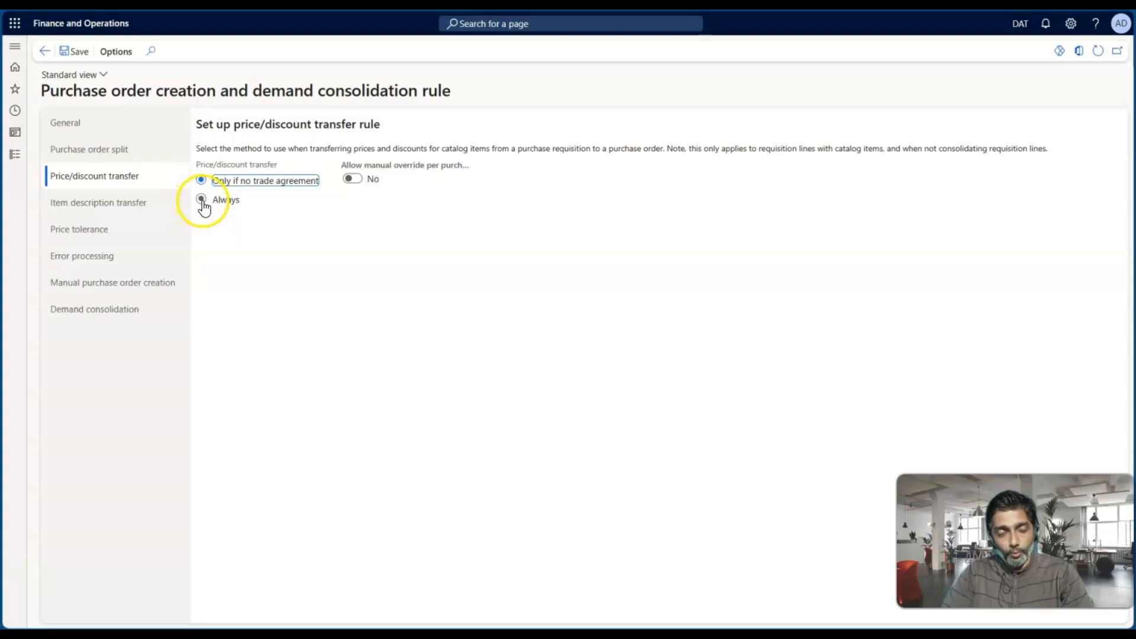
pyautogui.click(354, 181)
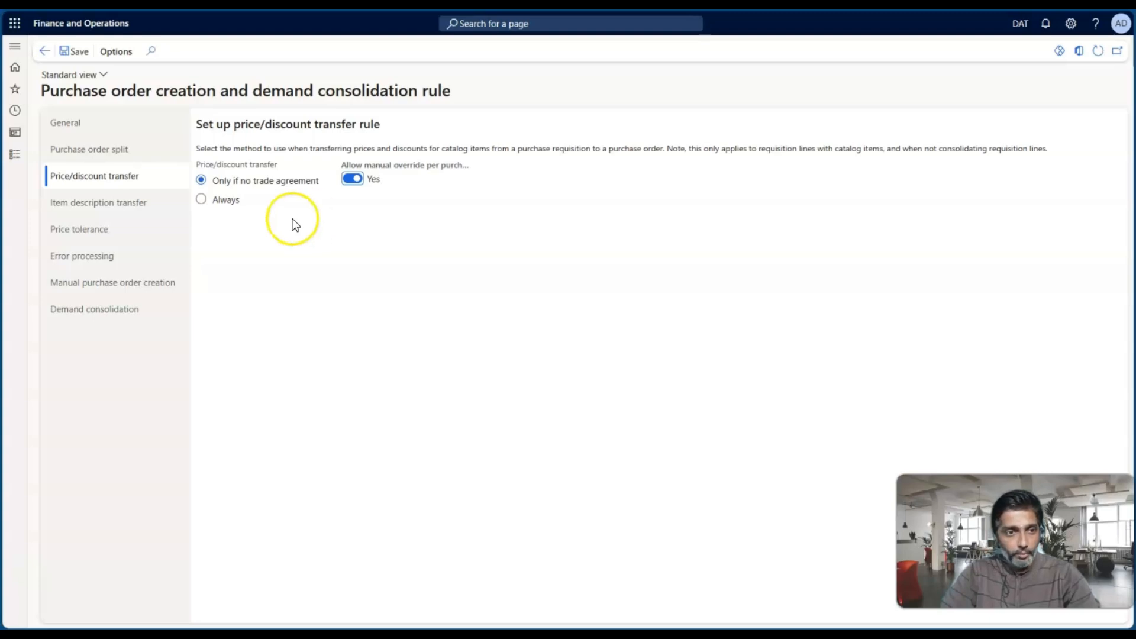
# Step: Review the item description transfer options for catalog items, comparing the product definition and requisition line sources
pyautogui.click(129, 202)
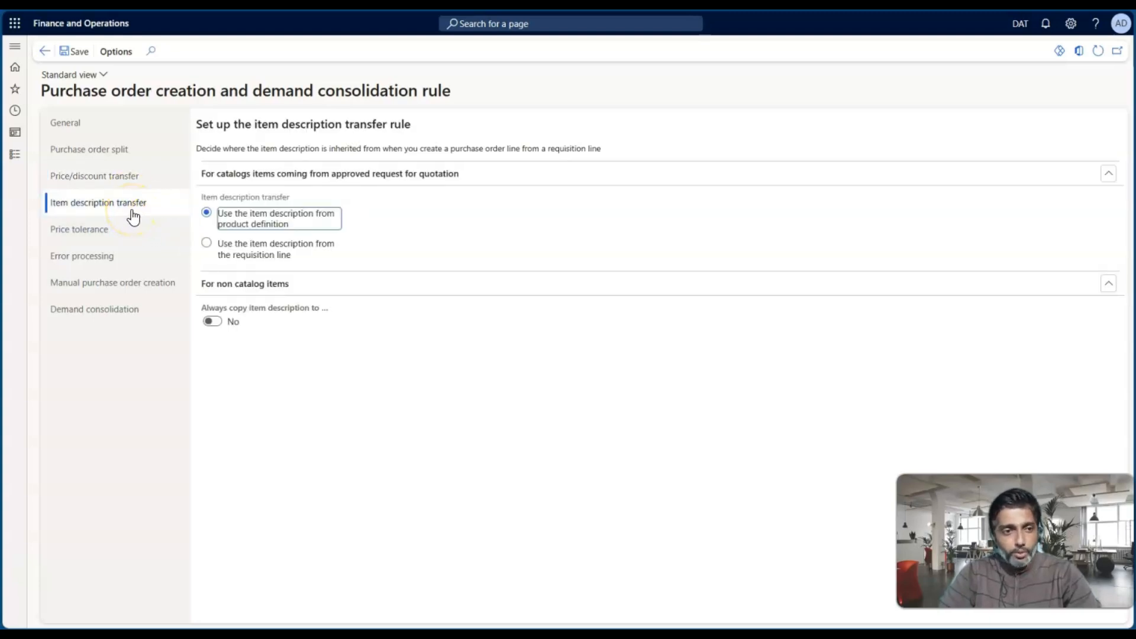
pyautogui.click(263, 220)
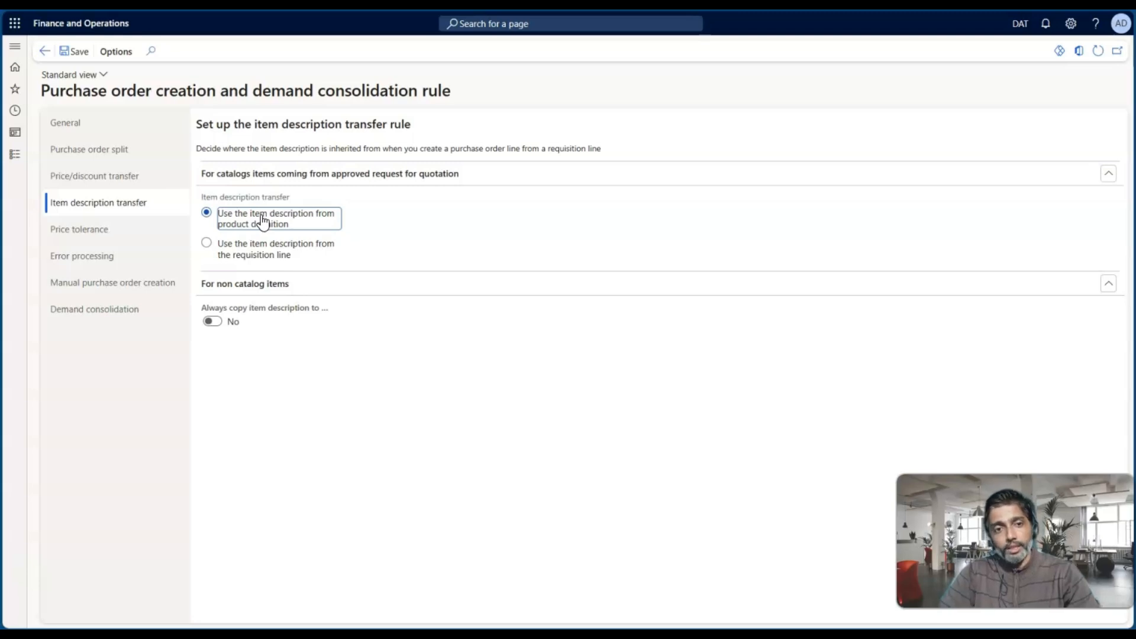
pyautogui.click(239, 254)
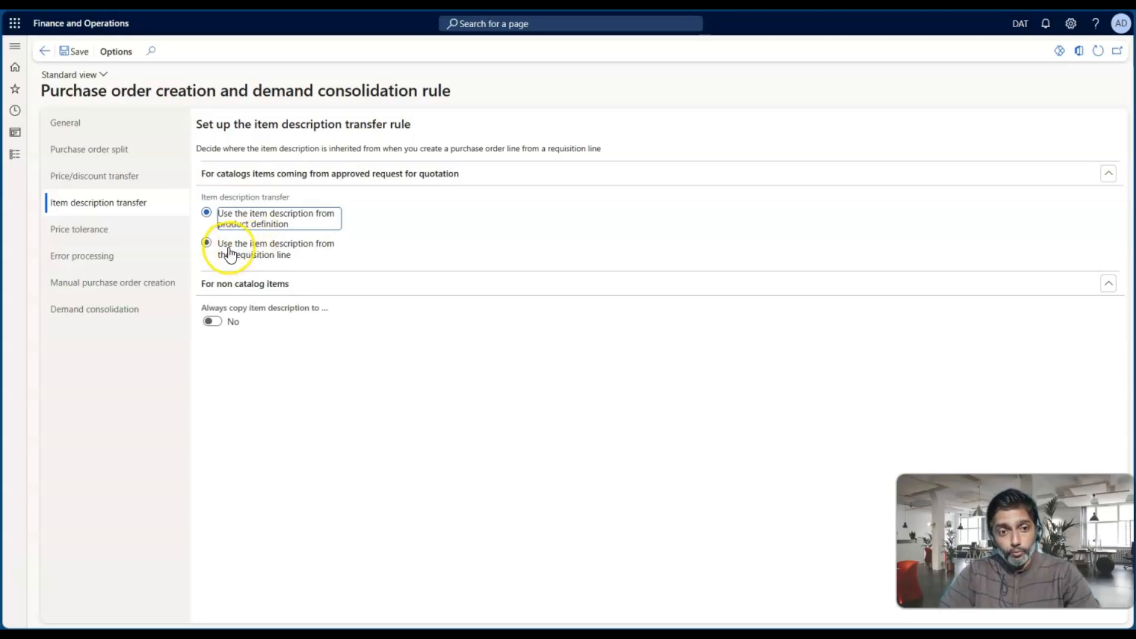
pyautogui.click(252, 223)
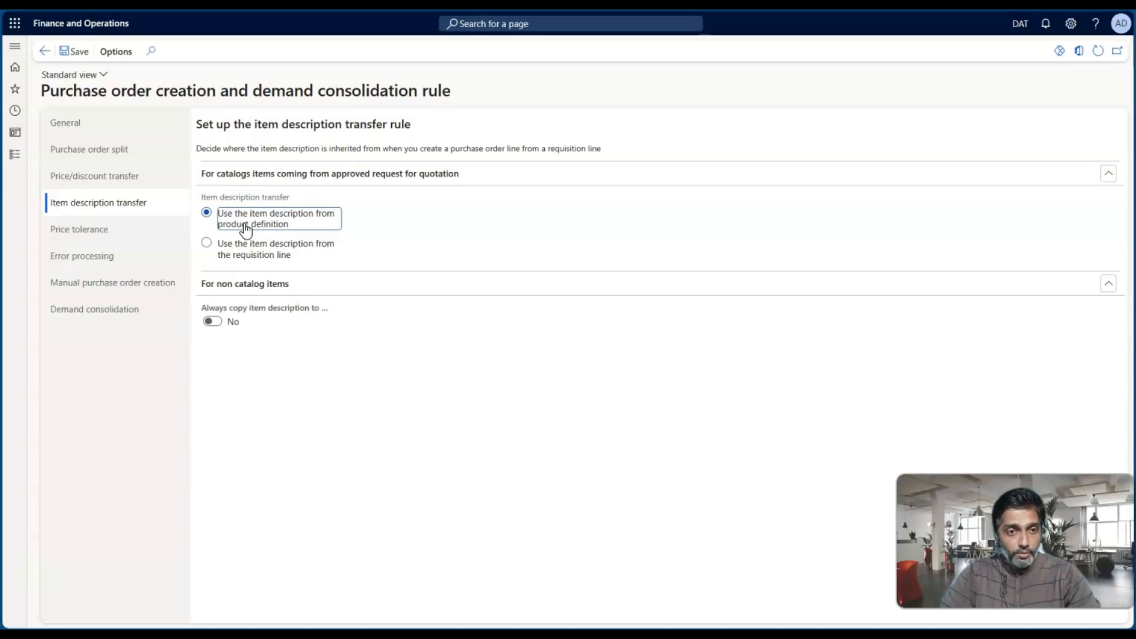
pyautogui.click(269, 257)
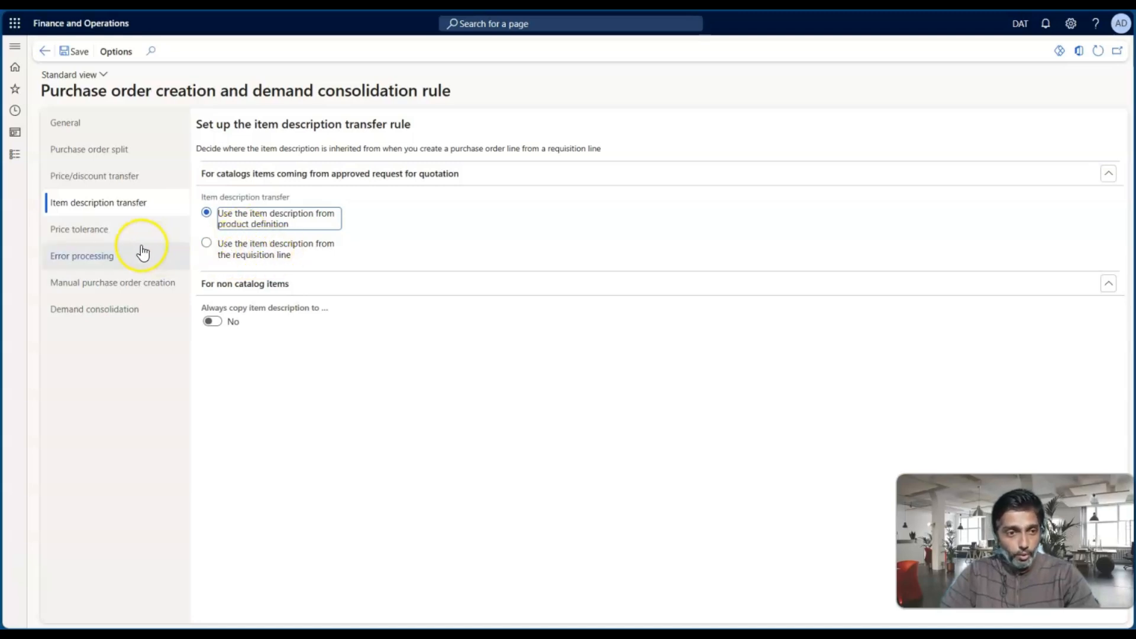
# Step: Try out the percentage and amount price tolerance limits and switch both back off
pyautogui.click(126, 234)
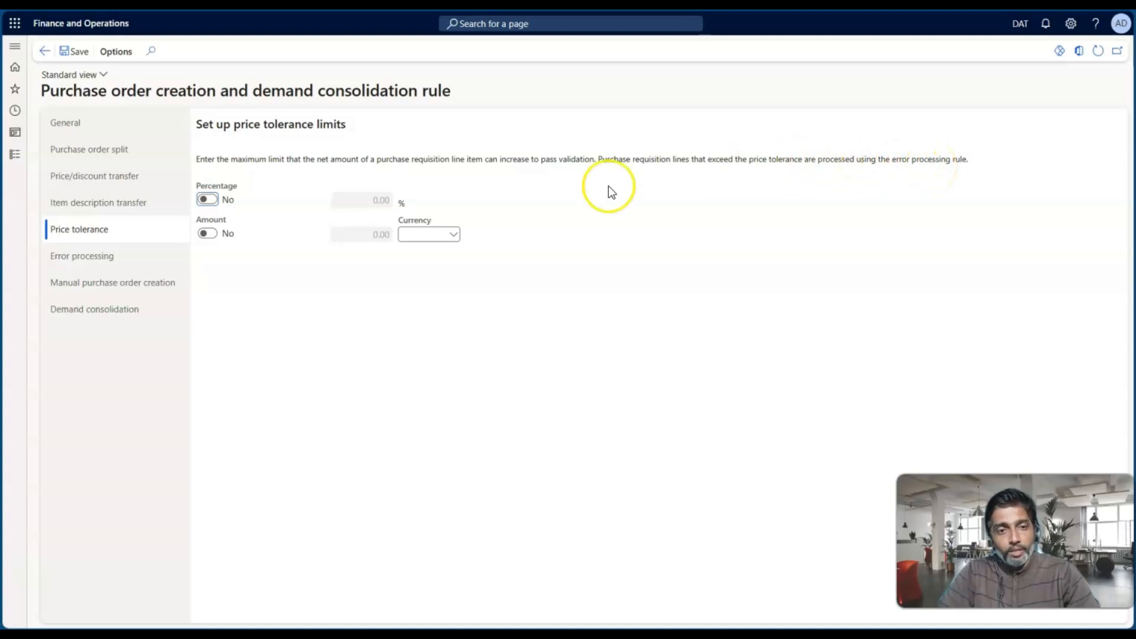
pyautogui.click(208, 199)
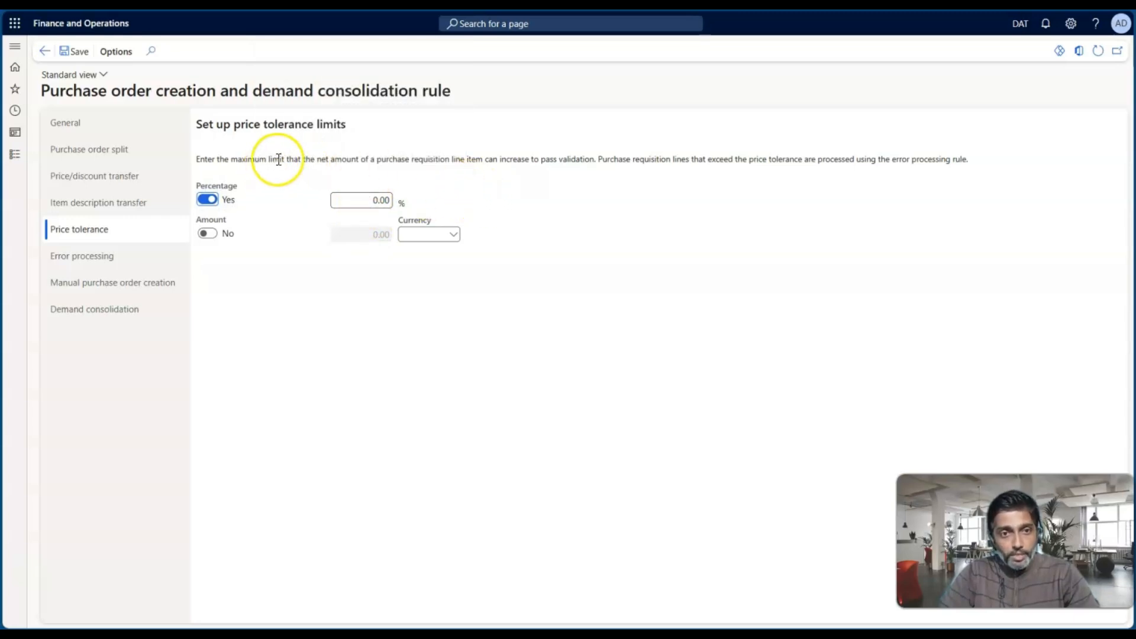
pyautogui.click(201, 201)
pyautogui.click(207, 234)
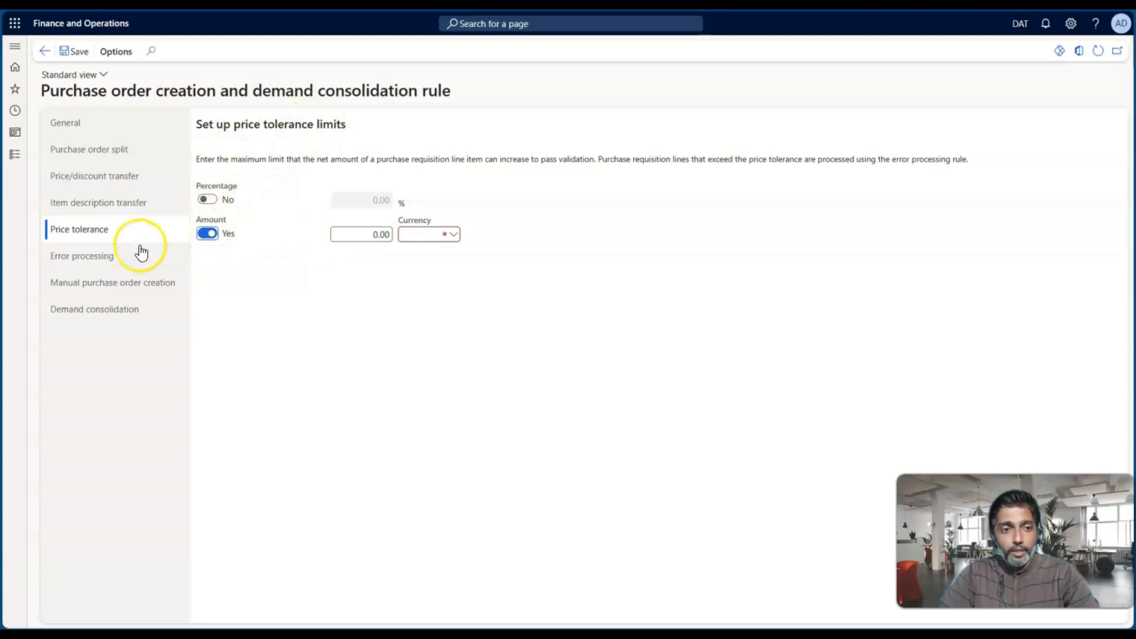
pyautogui.click(123, 260)
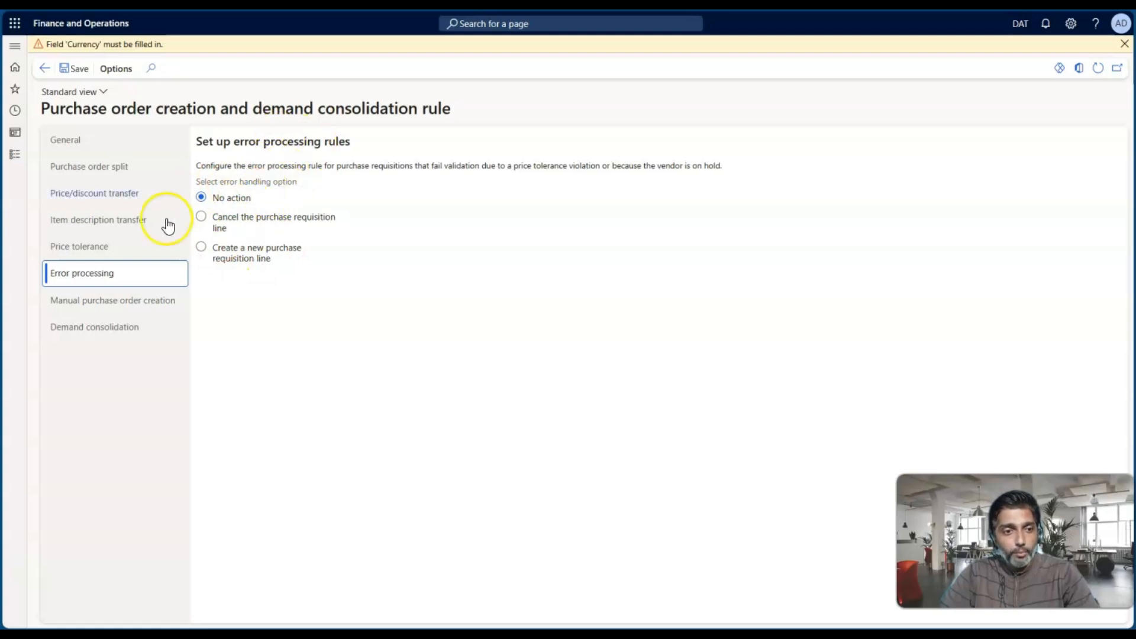
pyautogui.click(116, 247)
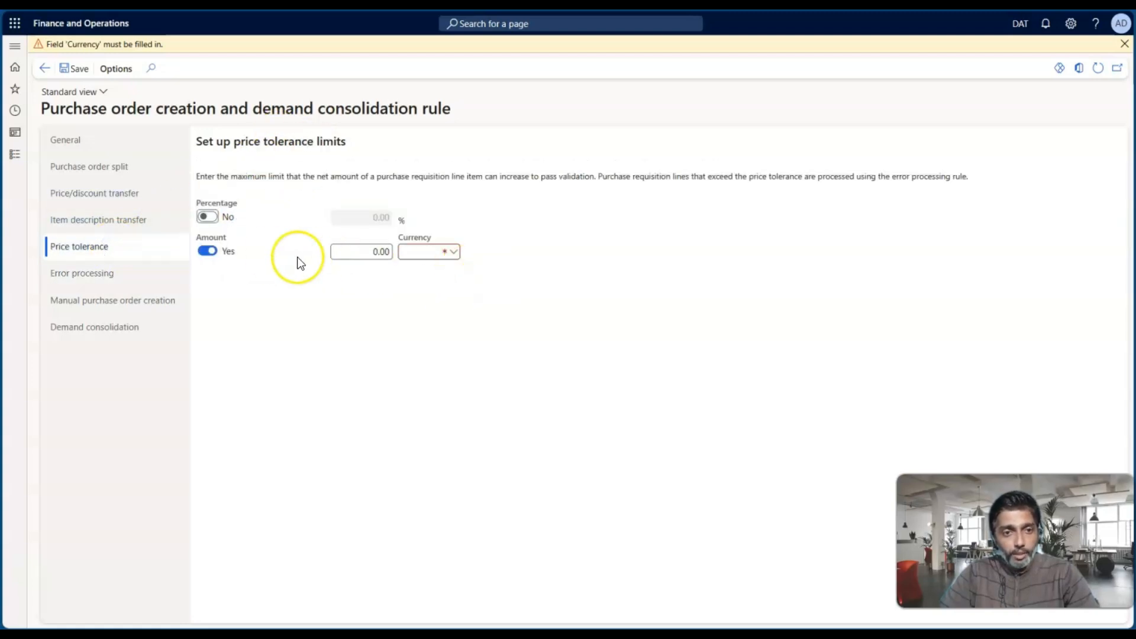
pyautogui.click(208, 252)
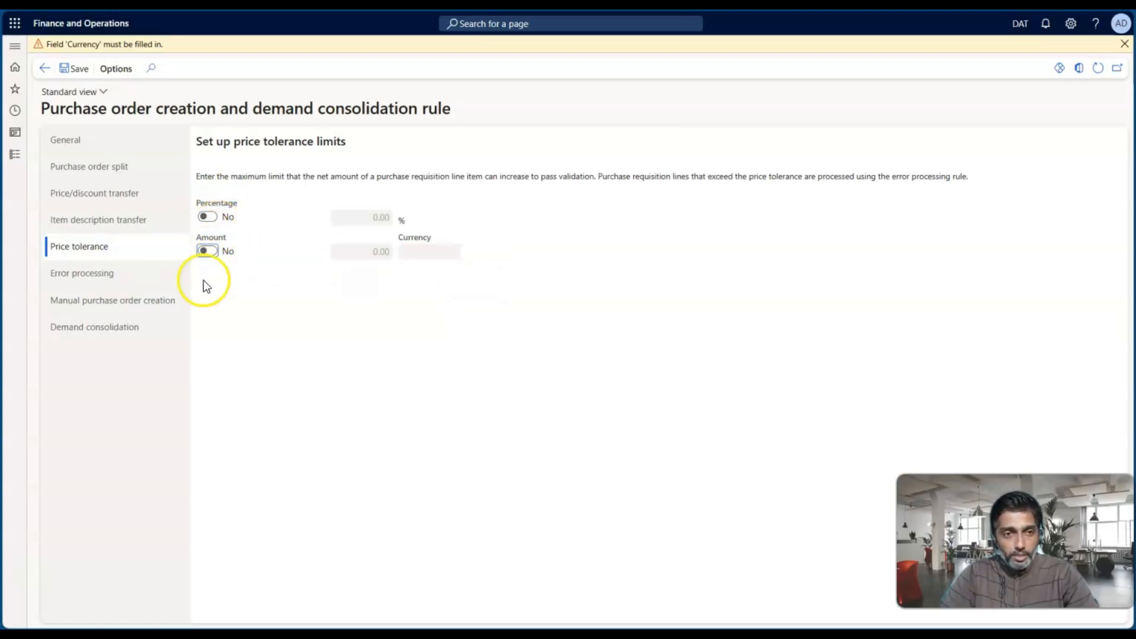
# Step: Compare the error processing options with the price tolerance limits and dismiss the currency warning
pyautogui.click(114, 284)
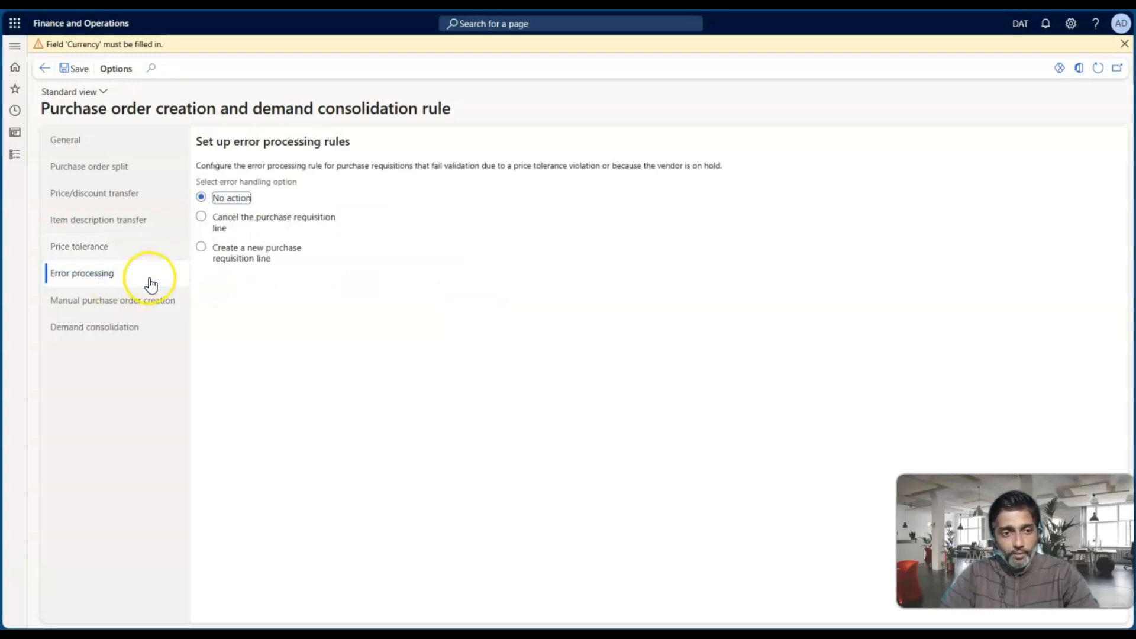
pyautogui.click(121, 253)
pyautogui.click(207, 218)
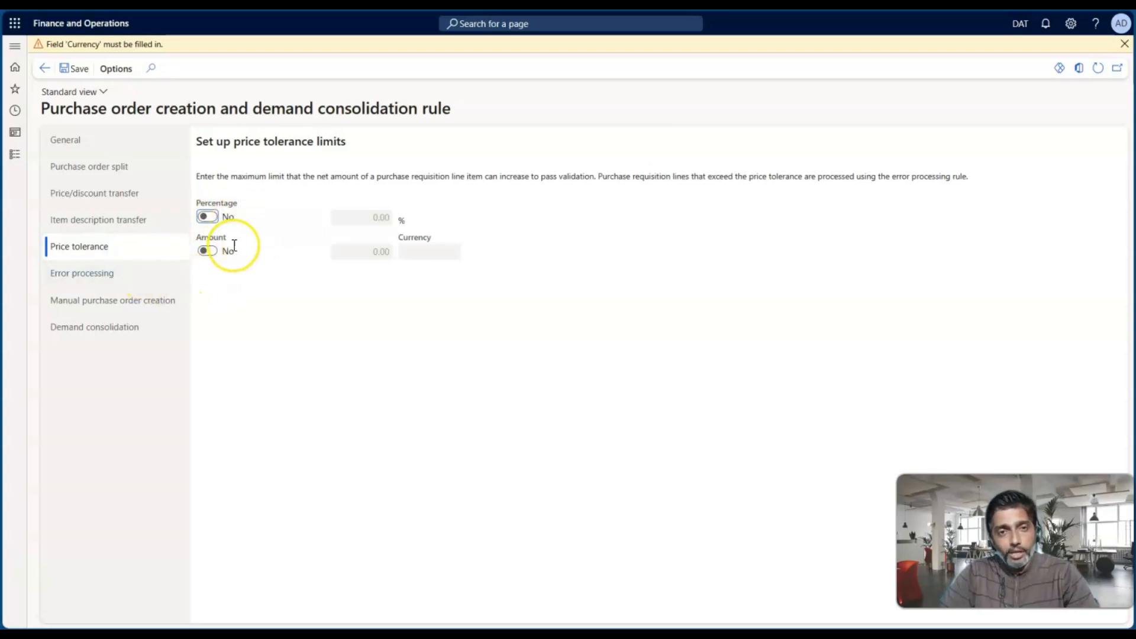
pyautogui.click(129, 285)
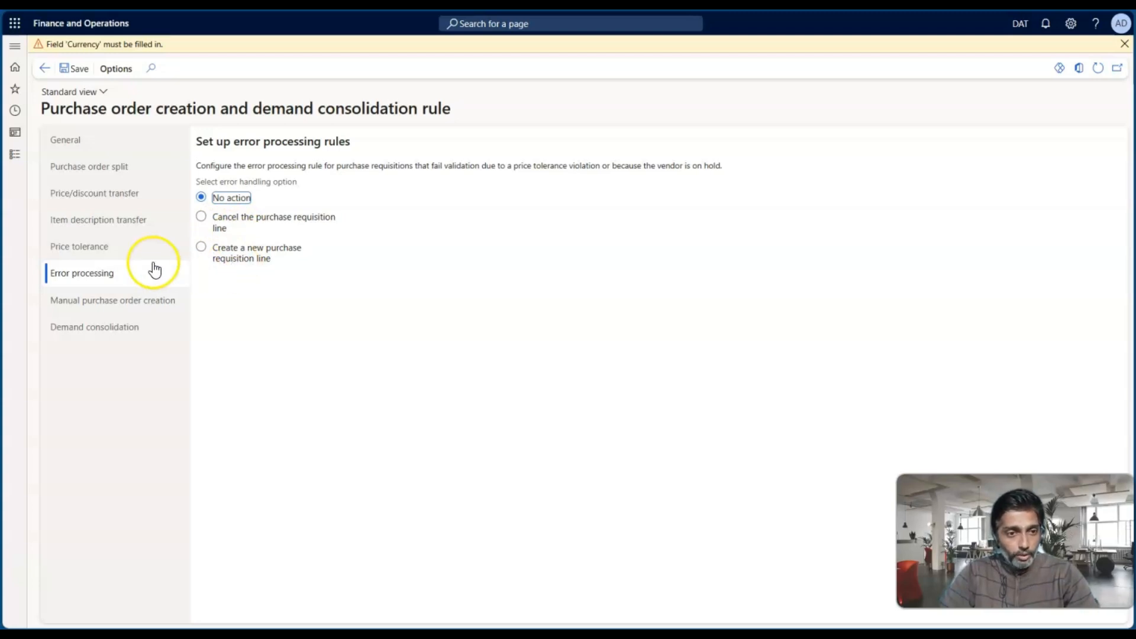
pyautogui.click(118, 282)
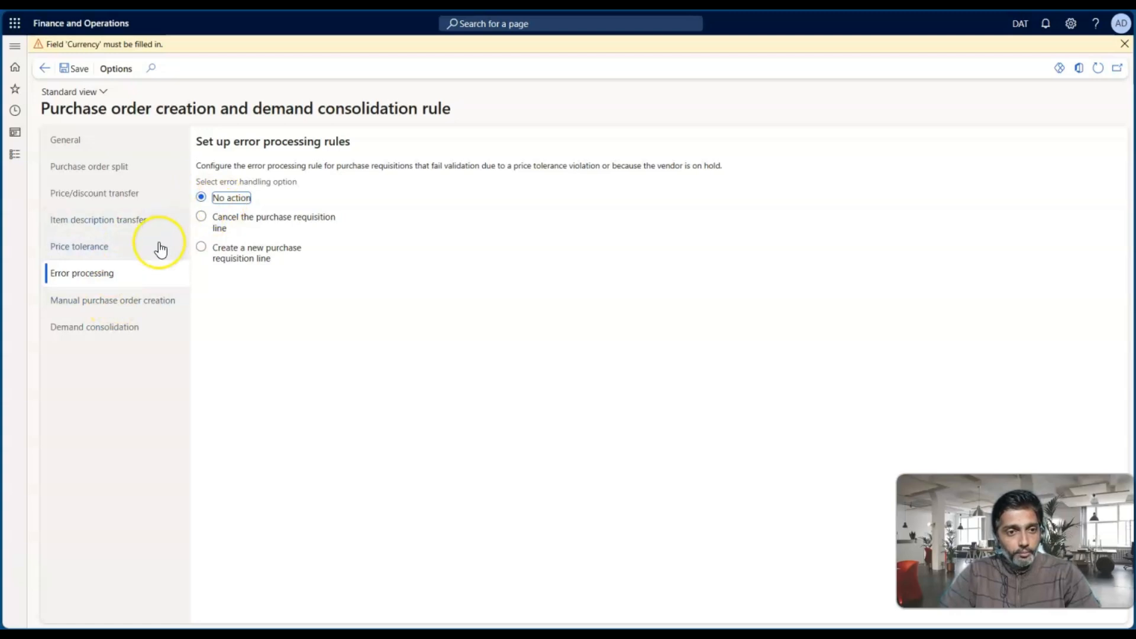
pyautogui.click(135, 257)
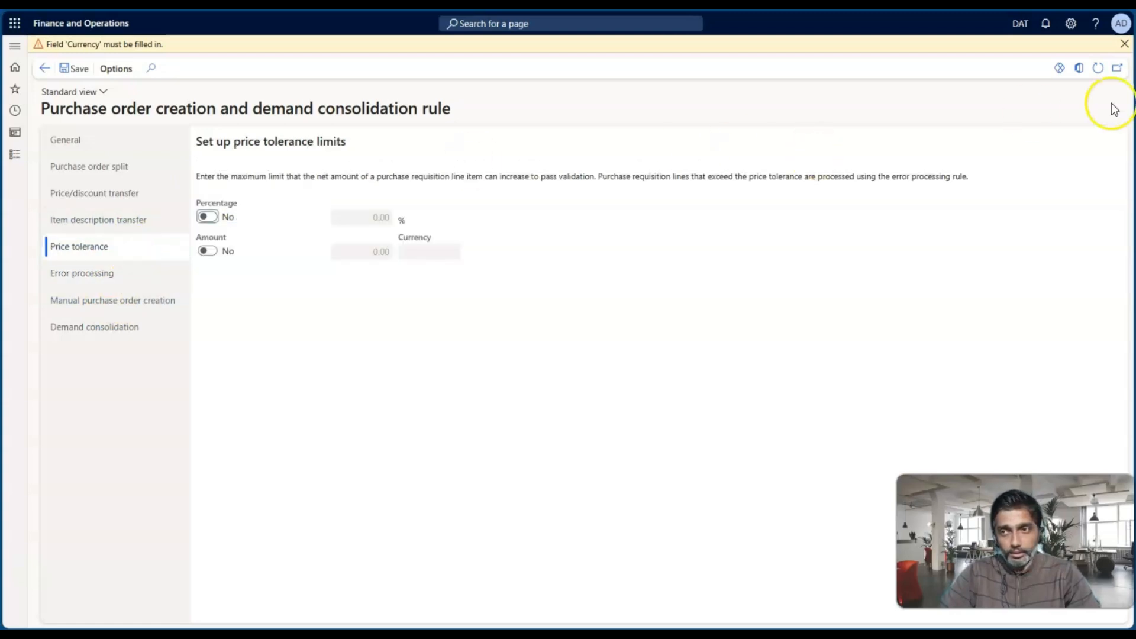
pyautogui.click(1124, 44)
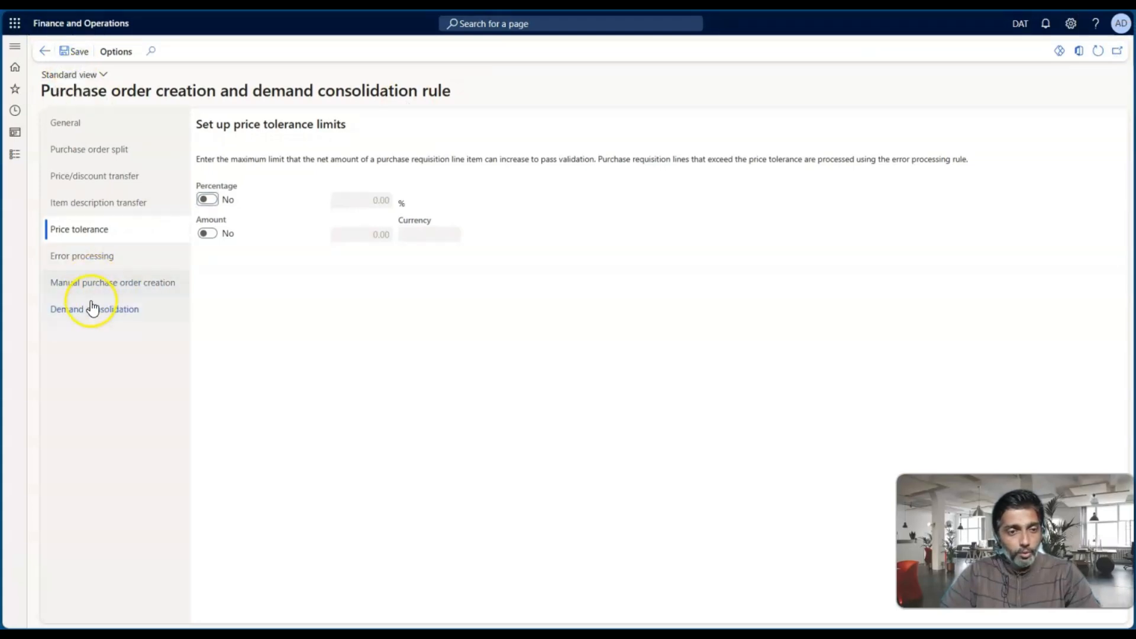
# Step: Leave the rule setup and open the list of all purchase requisitions in the Procurement and sourcing module
pyautogui.click(45, 54)
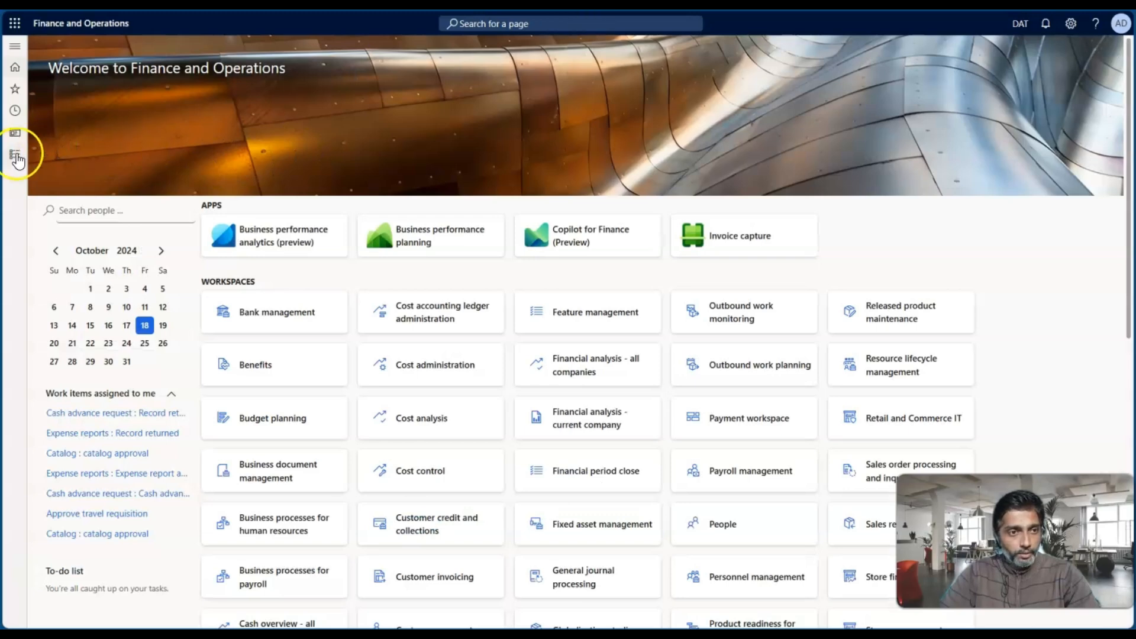
pyautogui.click(16, 155)
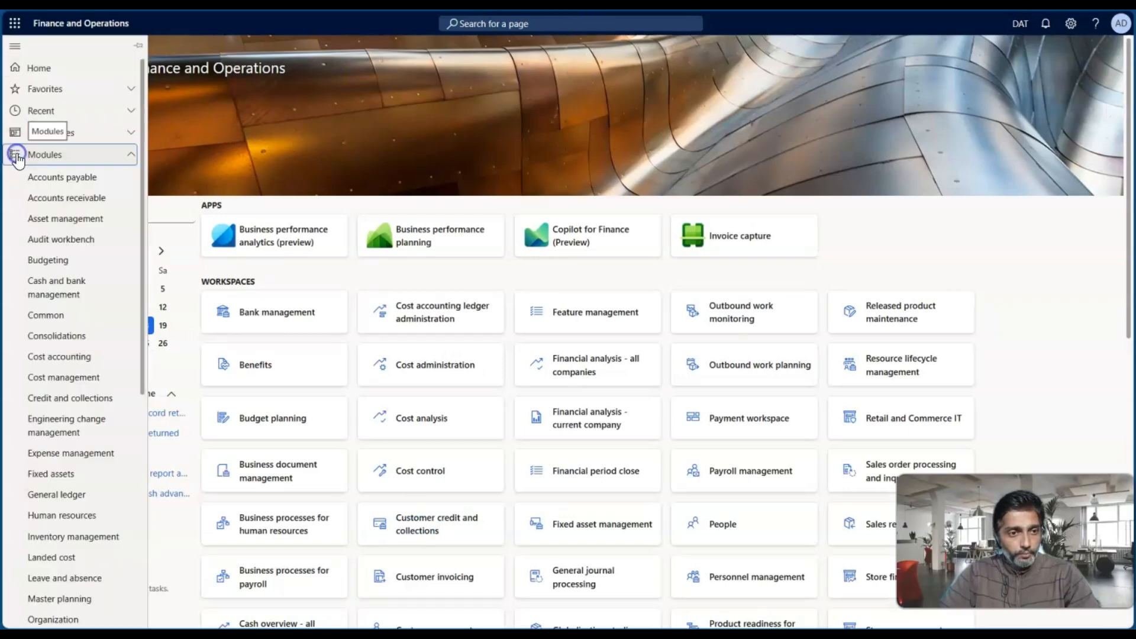
pyautogui.scroll(-5, 51, 337)
pyautogui.click(69, 289)
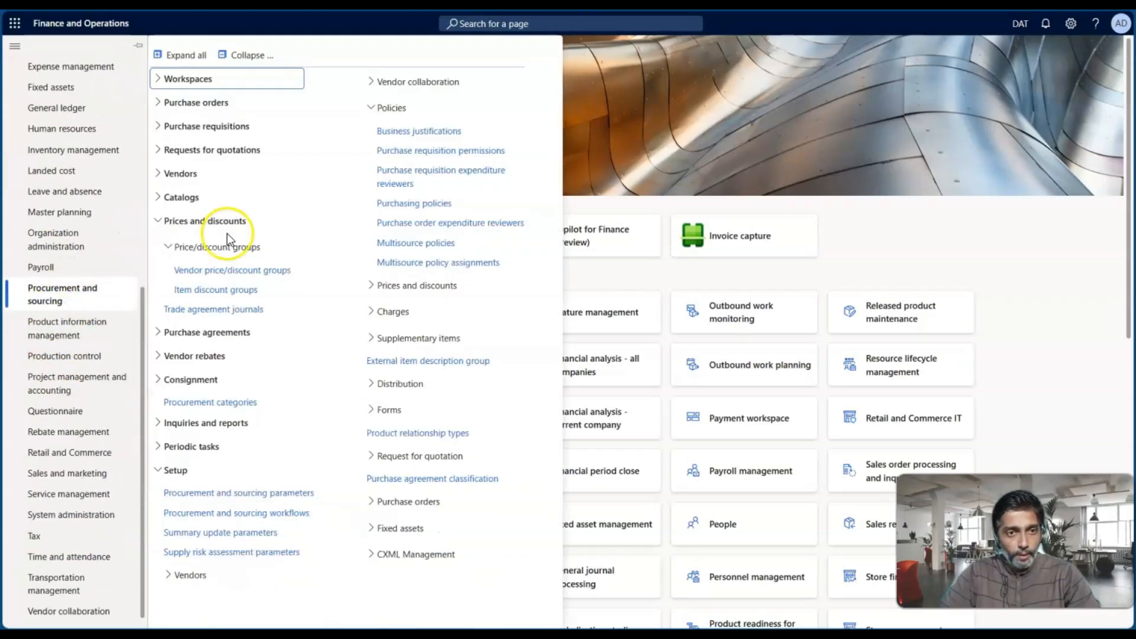
pyautogui.click(197, 126)
pyautogui.click(191, 146)
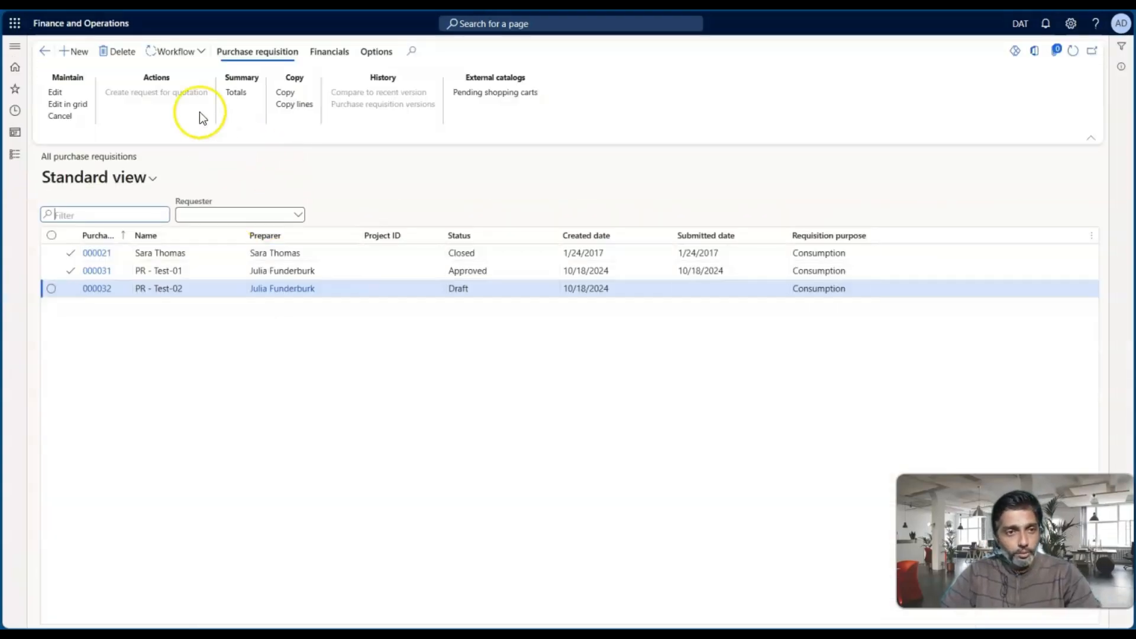
# Step: Create a new purchase requisition named PR - Test - 03, keeping the default requested and accounting dates
pyautogui.click(77, 51)
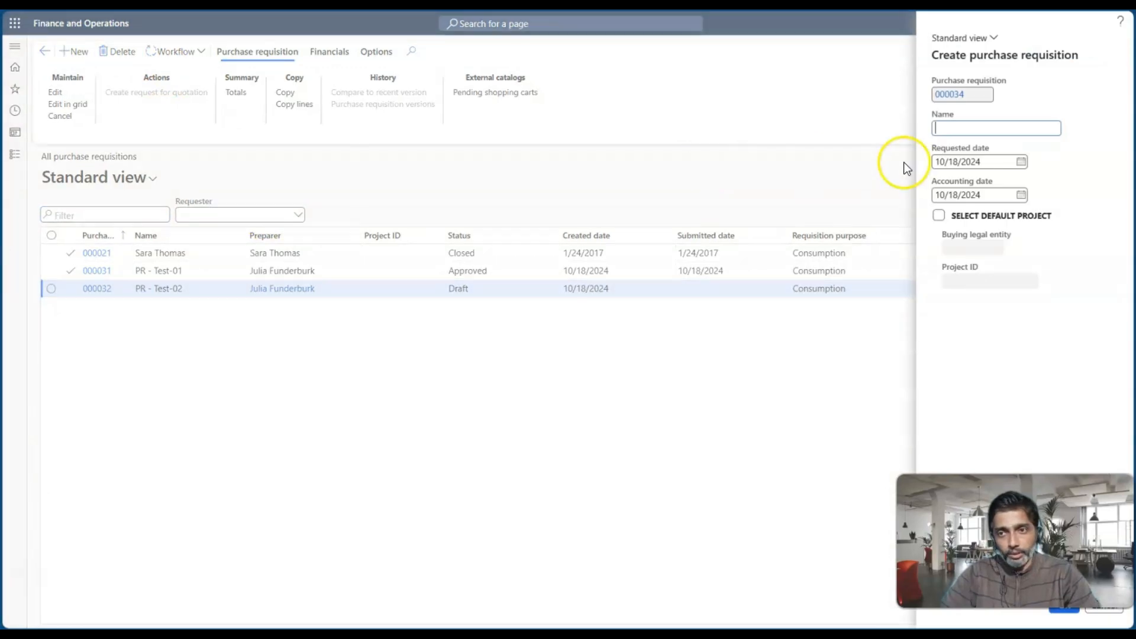
pyautogui.click(971, 129)
pyautogui.write('PR - Test')
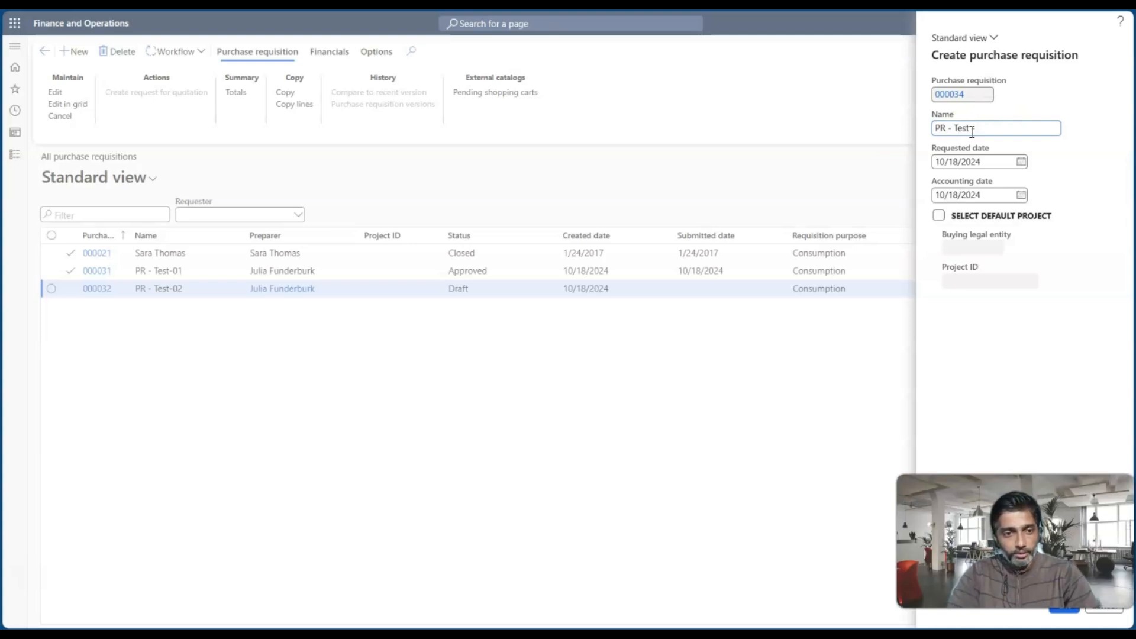
pyautogui.press('Tab')
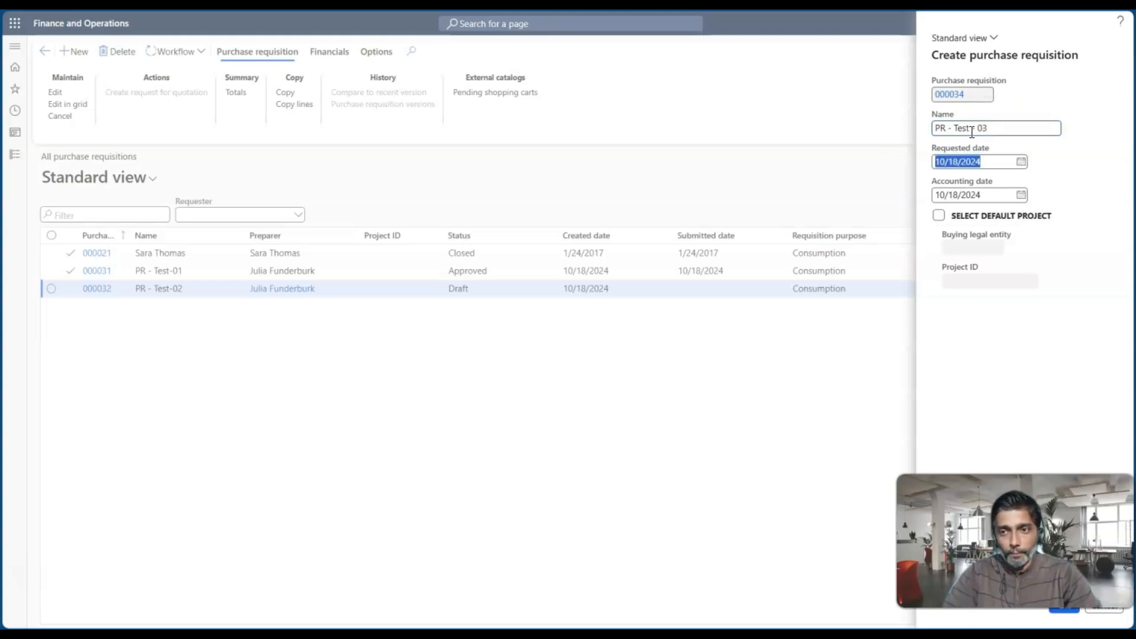
pyautogui.click(1064, 608)
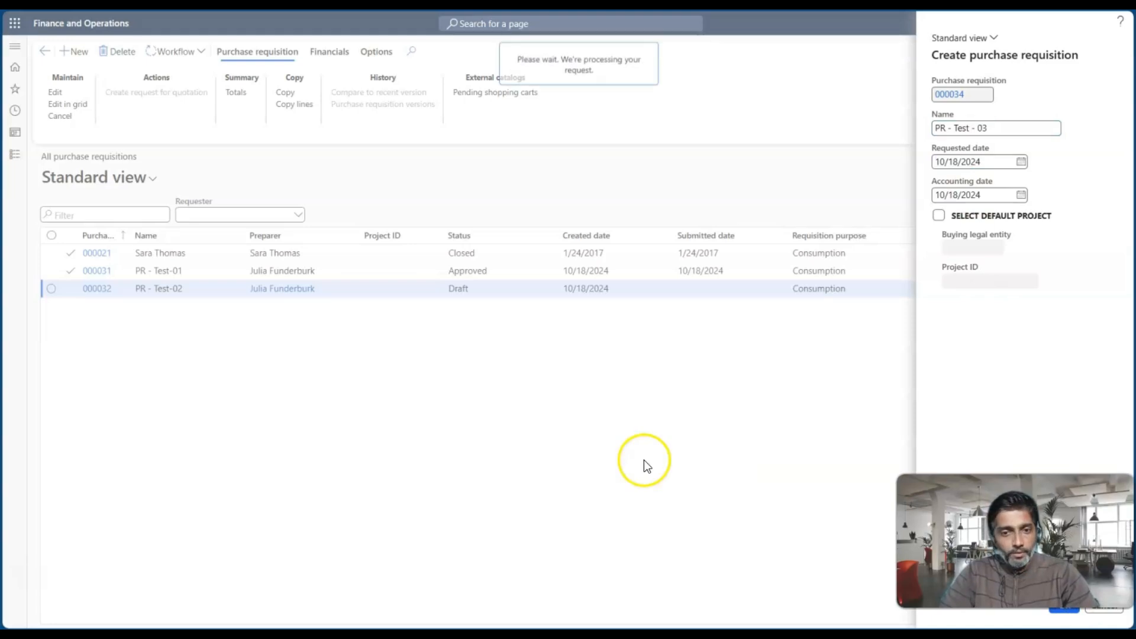
# Step: Add a requisition line for item C0001 with a quantity of 2
pyautogui.click(77, 435)
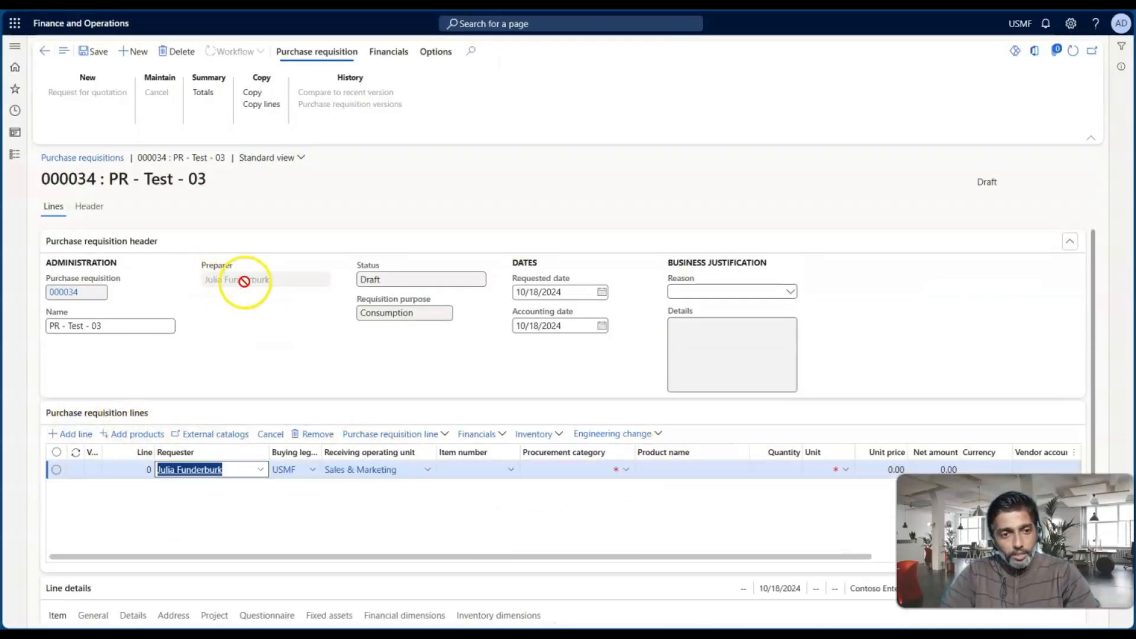
pyautogui.hscroll(2, 364, 495)
pyautogui.hscroll(-2, 364, 495)
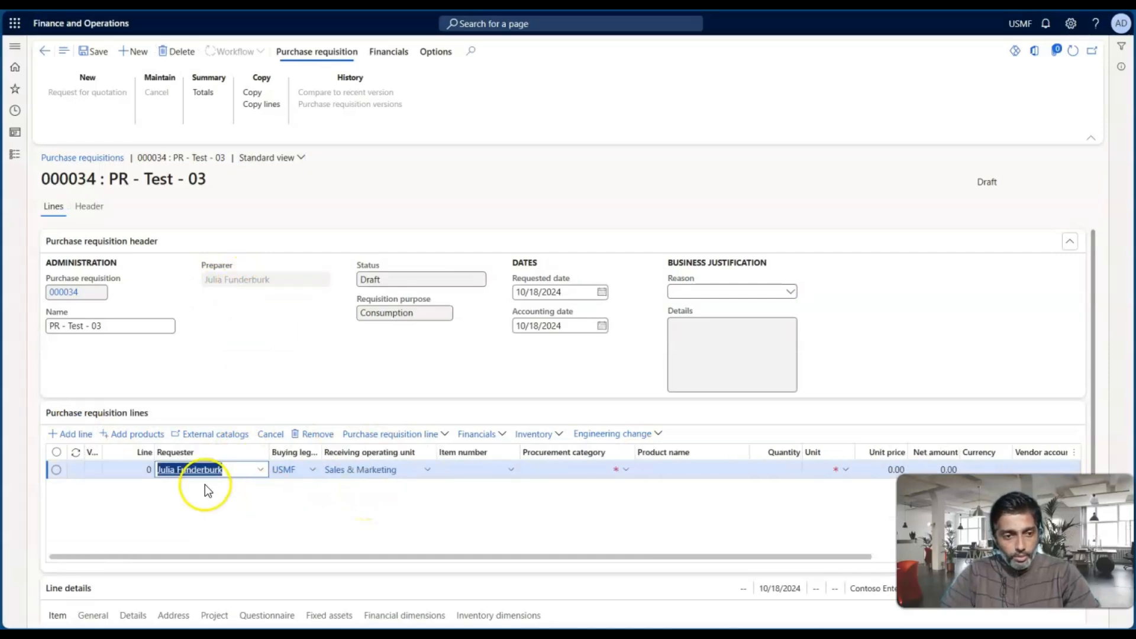
pyautogui.click(500, 470)
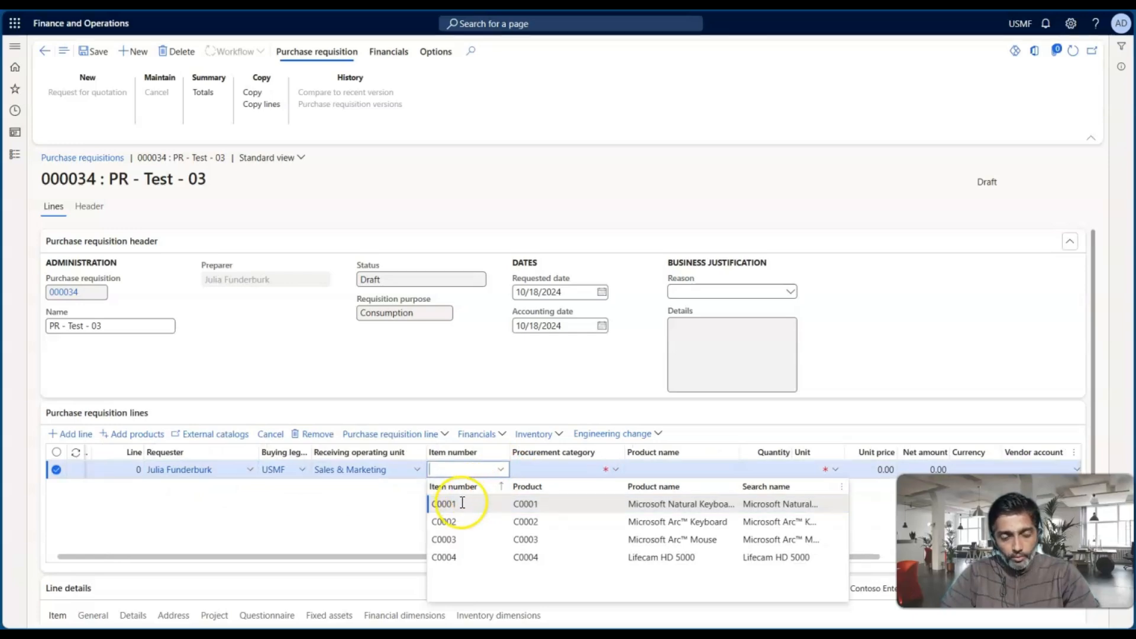
pyautogui.click(438, 500)
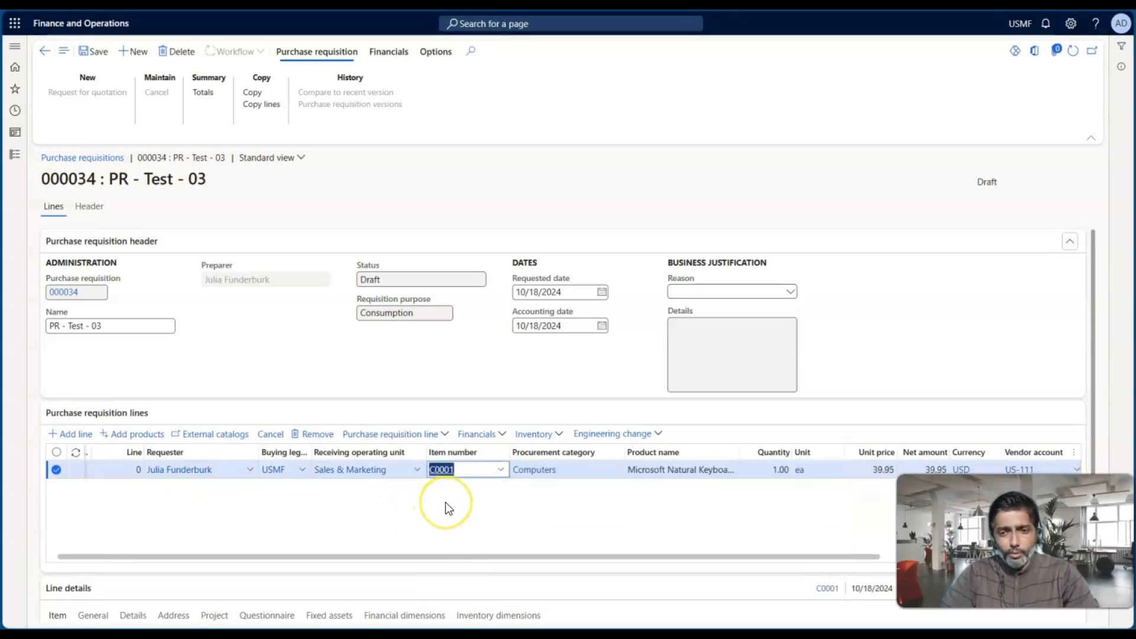
pyautogui.hscroll(2, 448, 508)
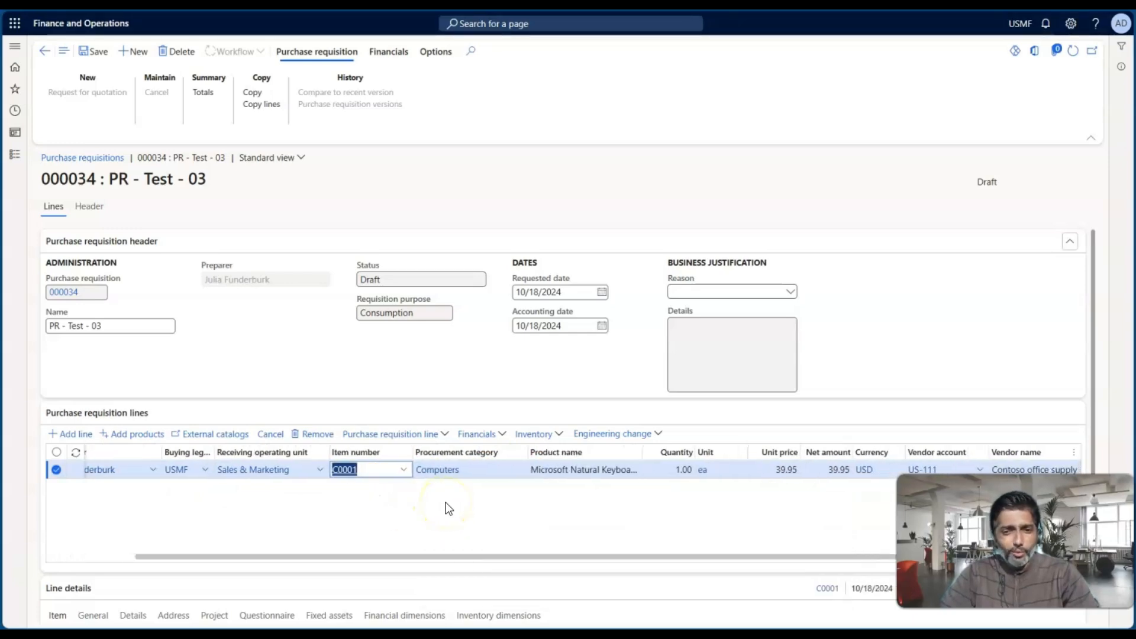
pyautogui.click(683, 469)
pyautogui.write('2')
pyautogui.press('Tab')
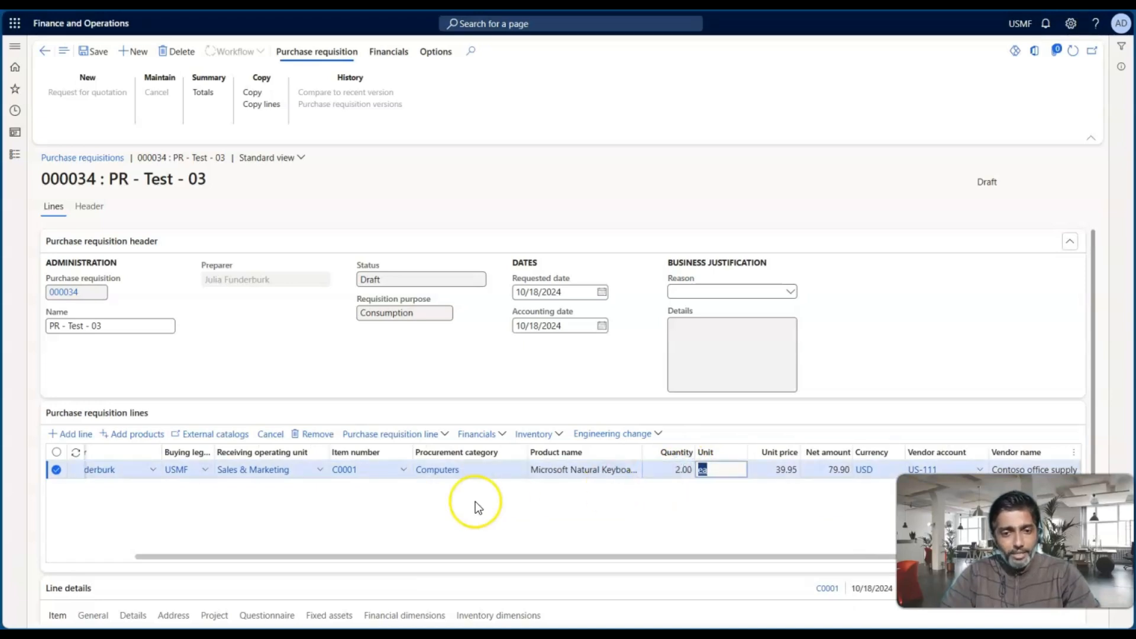
# Step: Add a second requisition line and change its requester to the worker from the Finance operating unit
pyautogui.hscroll(-2, 469, 506)
pyautogui.click(239, 472)
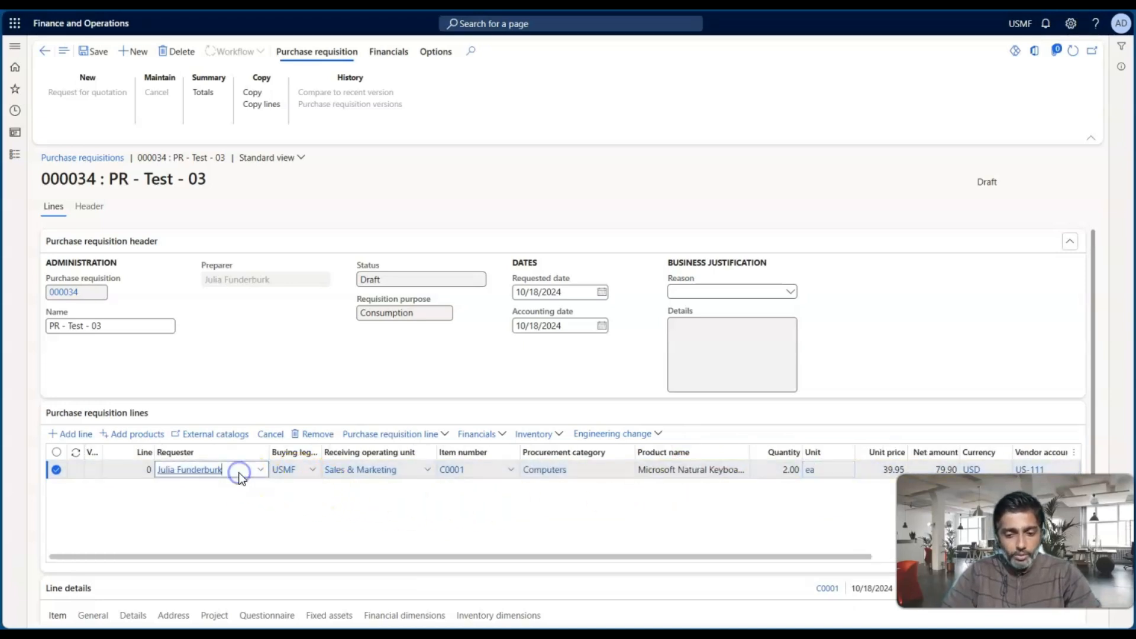
pyautogui.hotkey('alt', 'n')
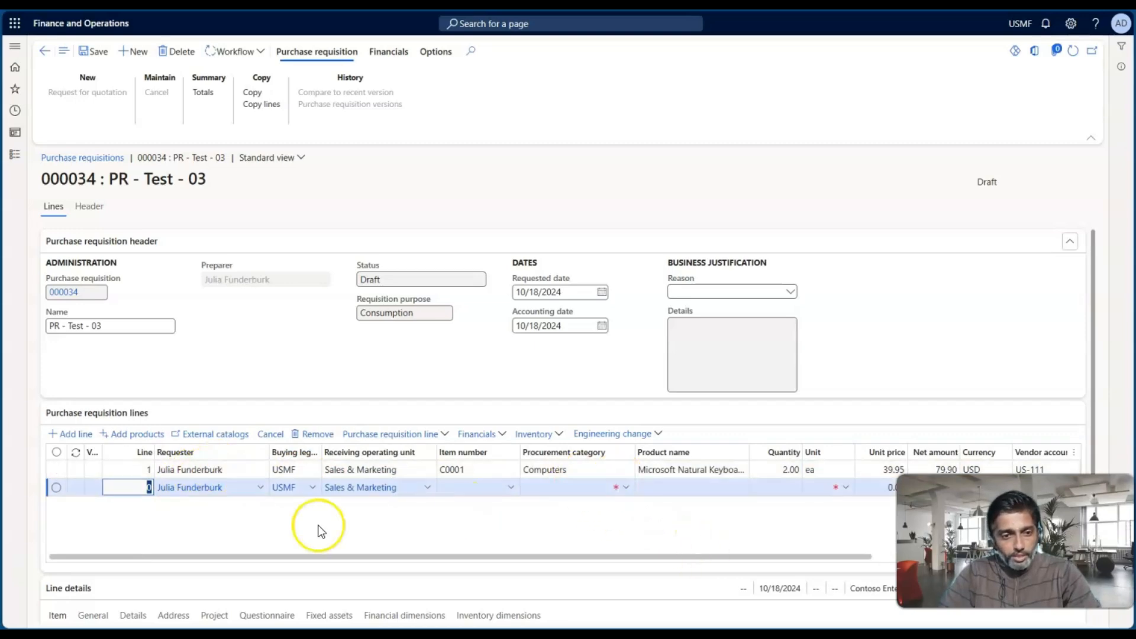
pyautogui.click(263, 492)
pyautogui.click(262, 489)
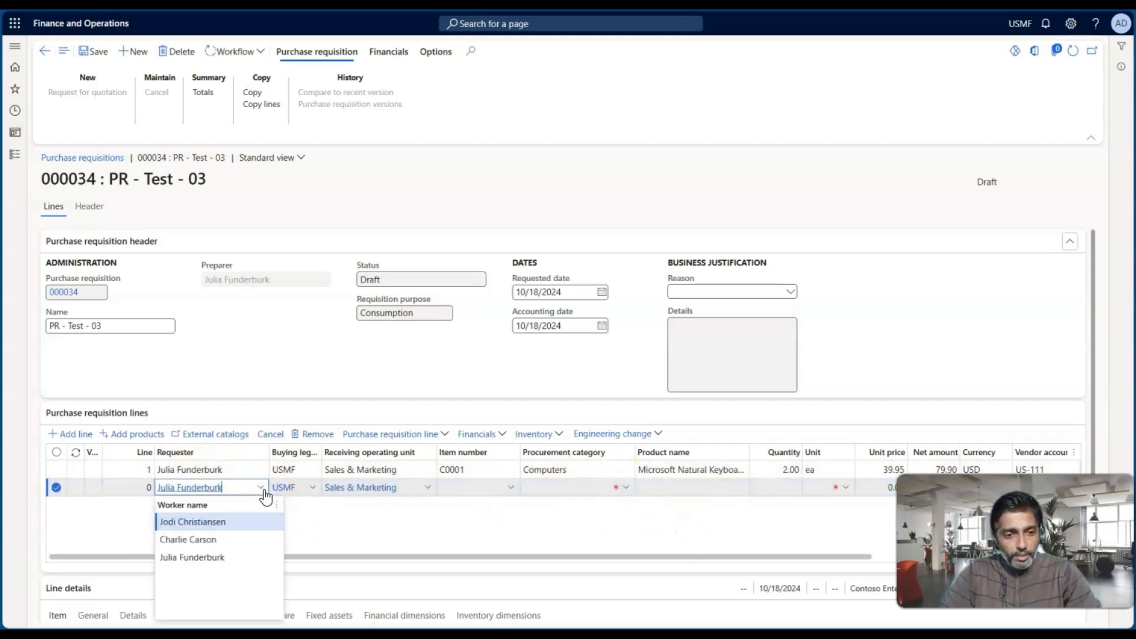
pyautogui.click(232, 539)
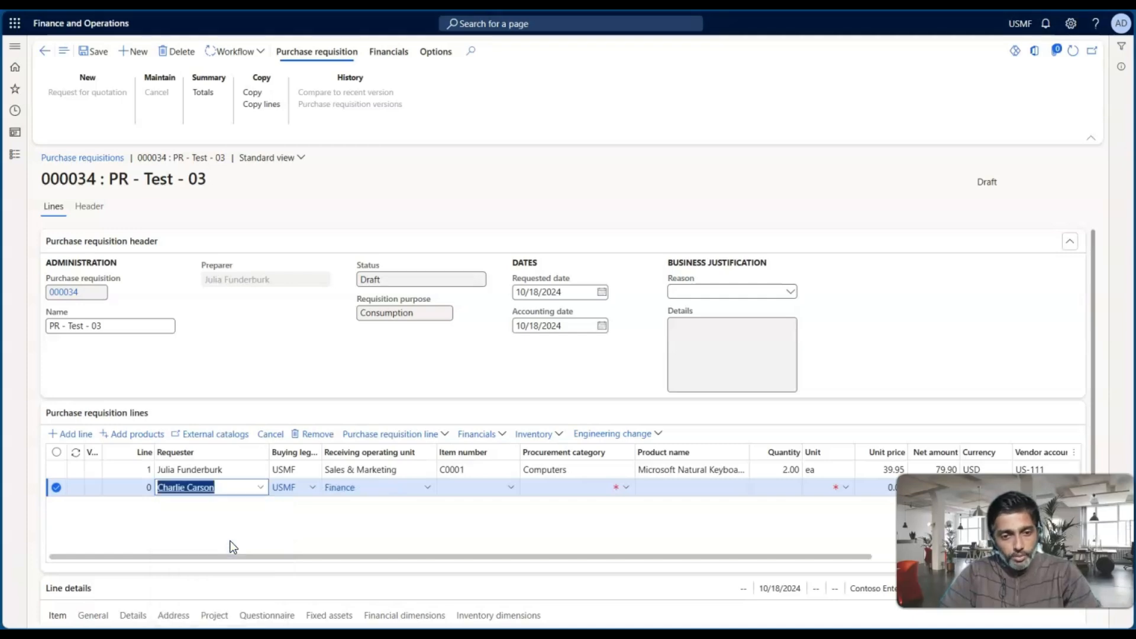
# Step: Set the Finance requester's line to item C0001 with a quantity of 4
pyautogui.click(508, 490)
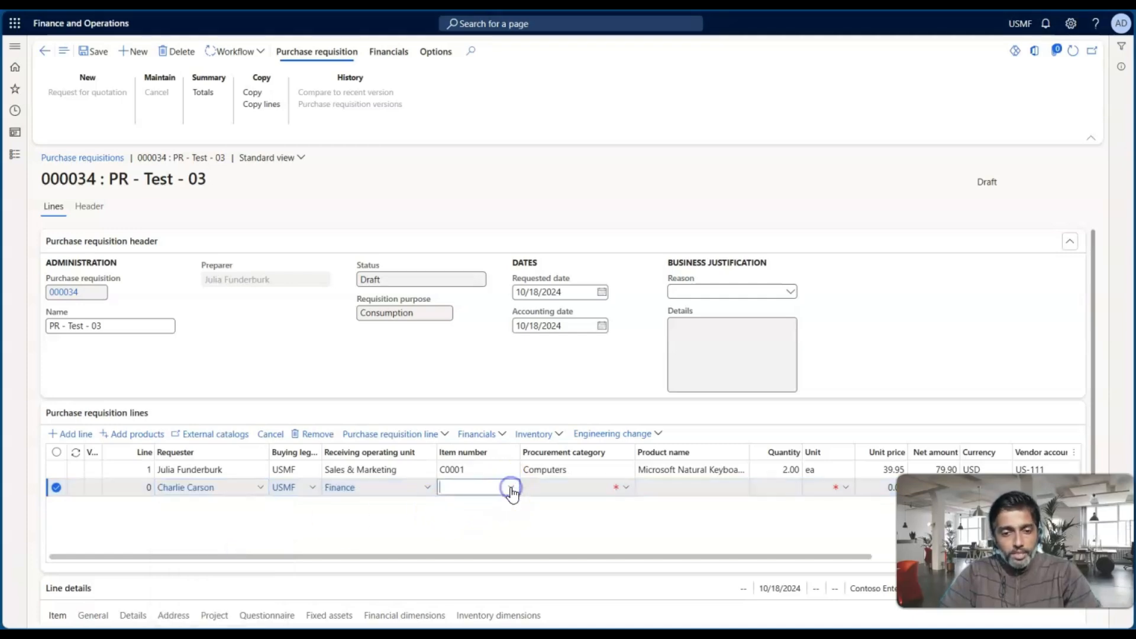
pyautogui.click(511, 490)
pyautogui.click(472, 525)
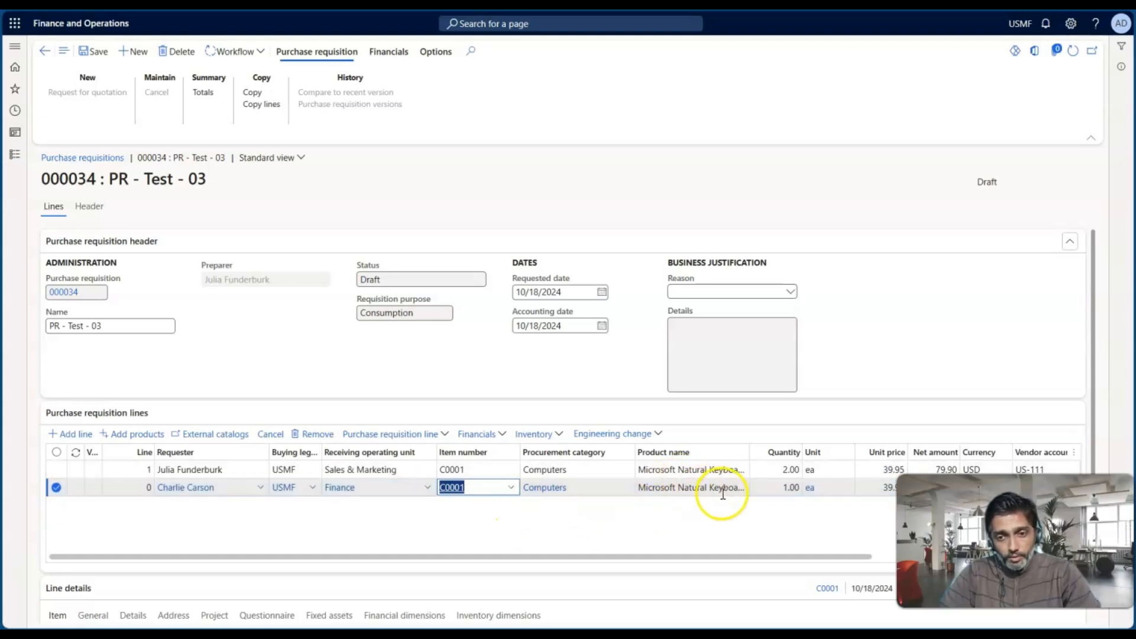
pyautogui.hscroll(3, 708, 514)
pyautogui.click(660, 488)
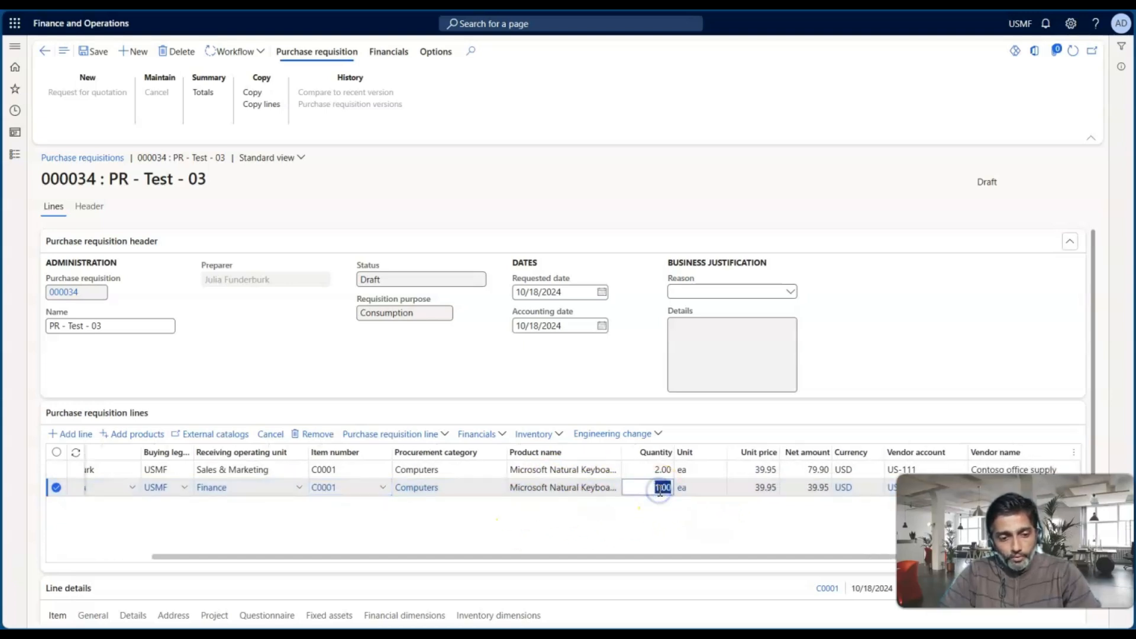
pyautogui.write('4')
pyautogui.press('Tab')
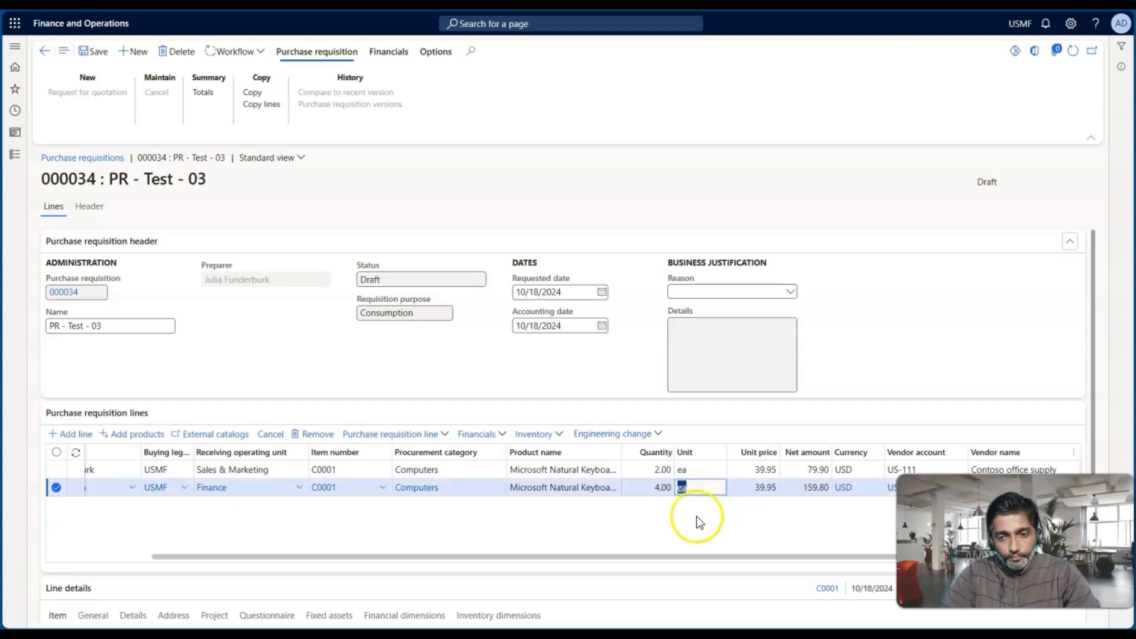
pyautogui.hscroll(3, 697, 516)
pyautogui.hscroll(-5, 697, 515)
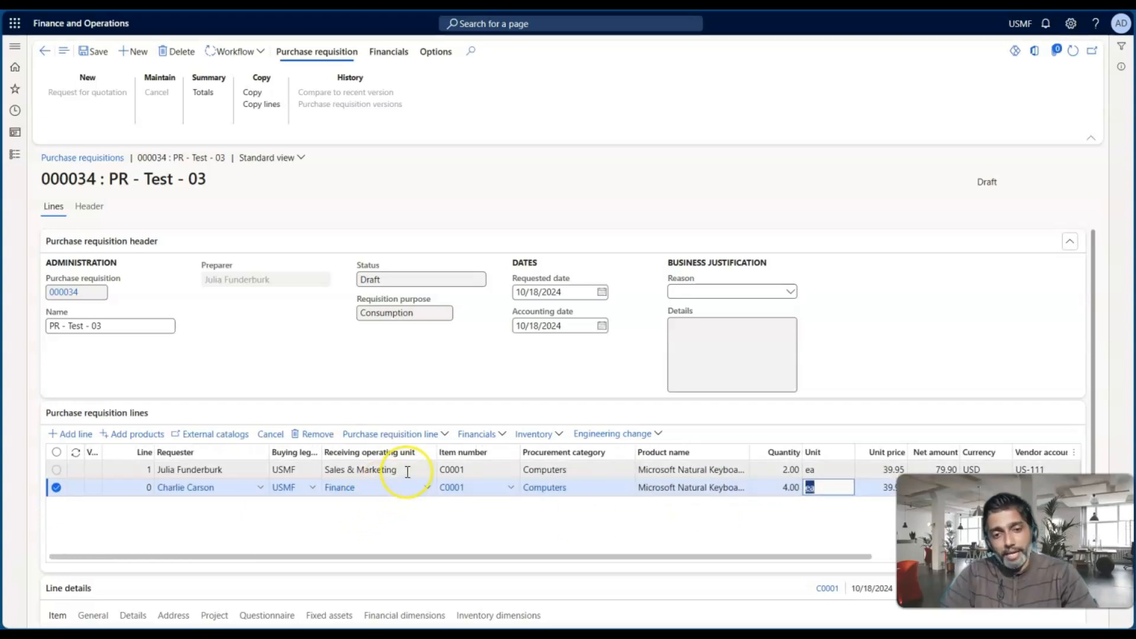
pyautogui.moveTo(407, 472)
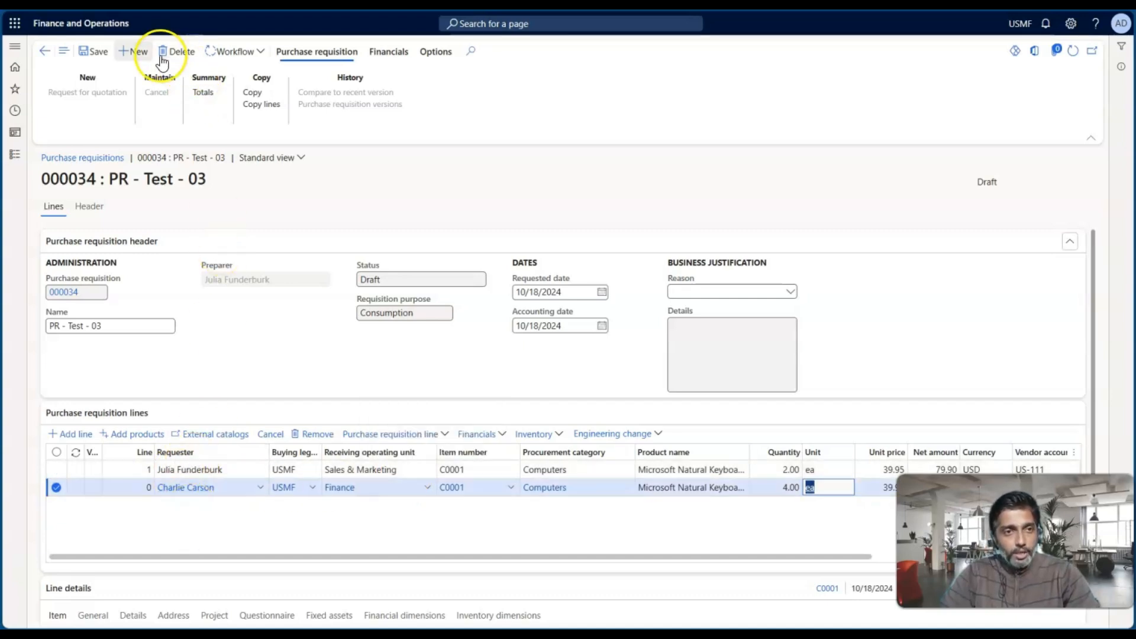
# Step: Save the purchase requisition and try to submit it to the workflow
pyautogui.click(92, 52)
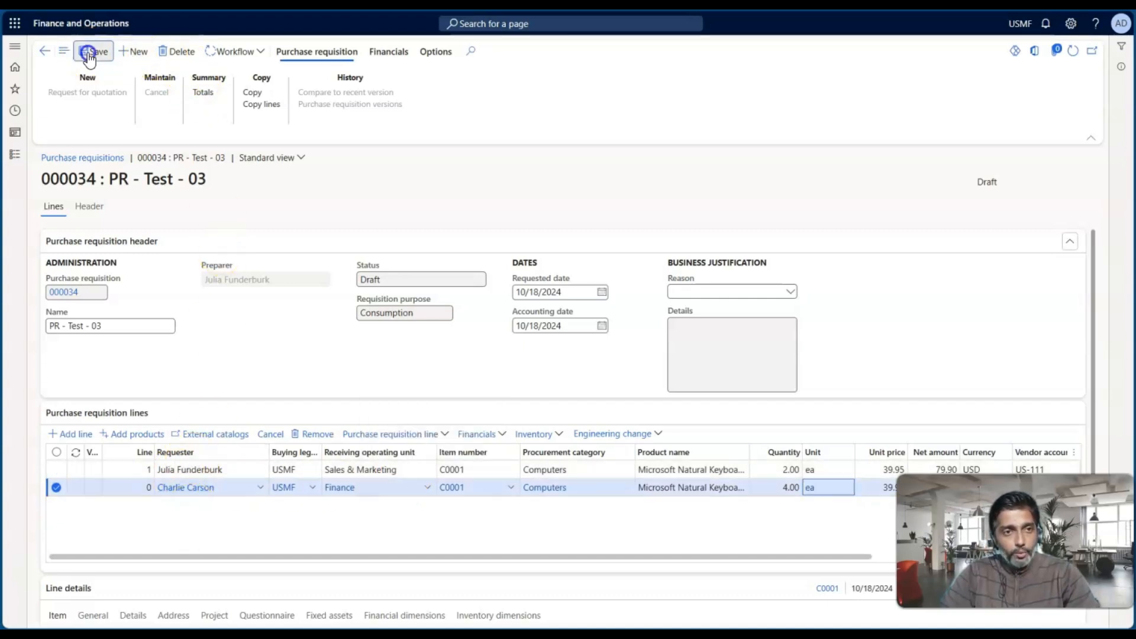
pyautogui.click(250, 56)
pyautogui.click(225, 113)
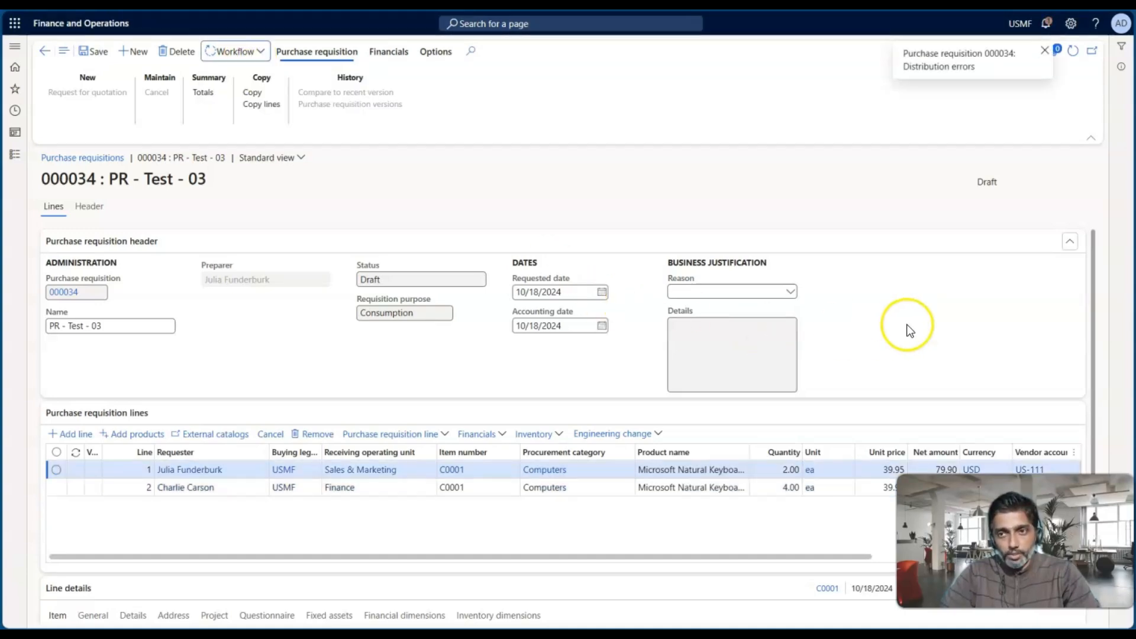
# Step: Check the submission notification in the Action center, dismiss it, and return to the requisition lines
pyautogui.click(1047, 24)
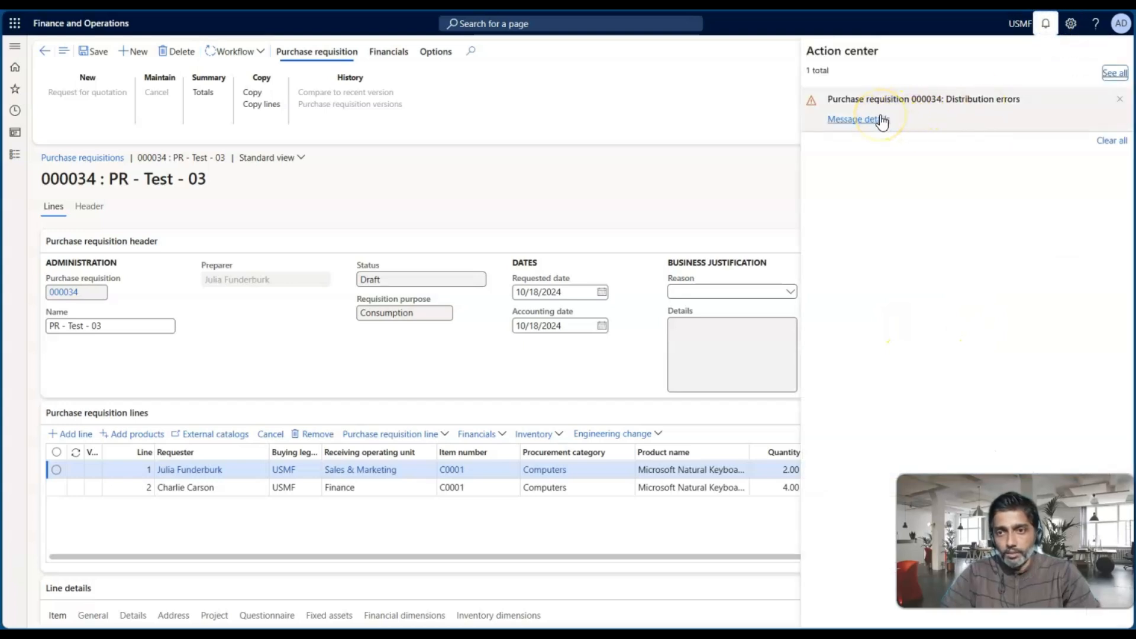
pyautogui.click(1119, 99)
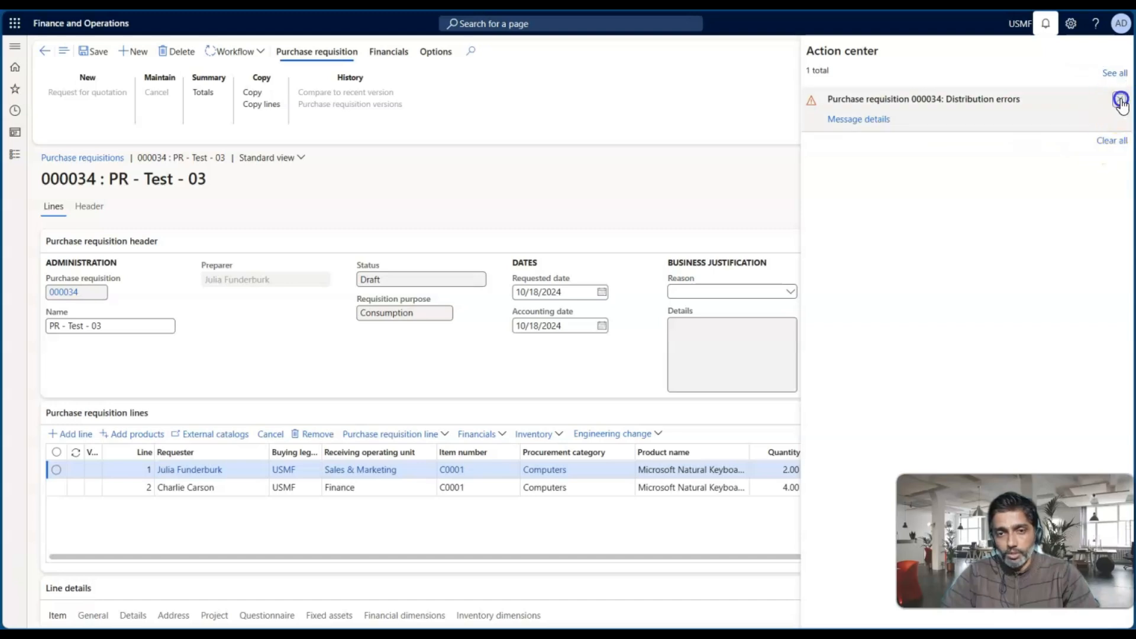
pyautogui.click(452, 509)
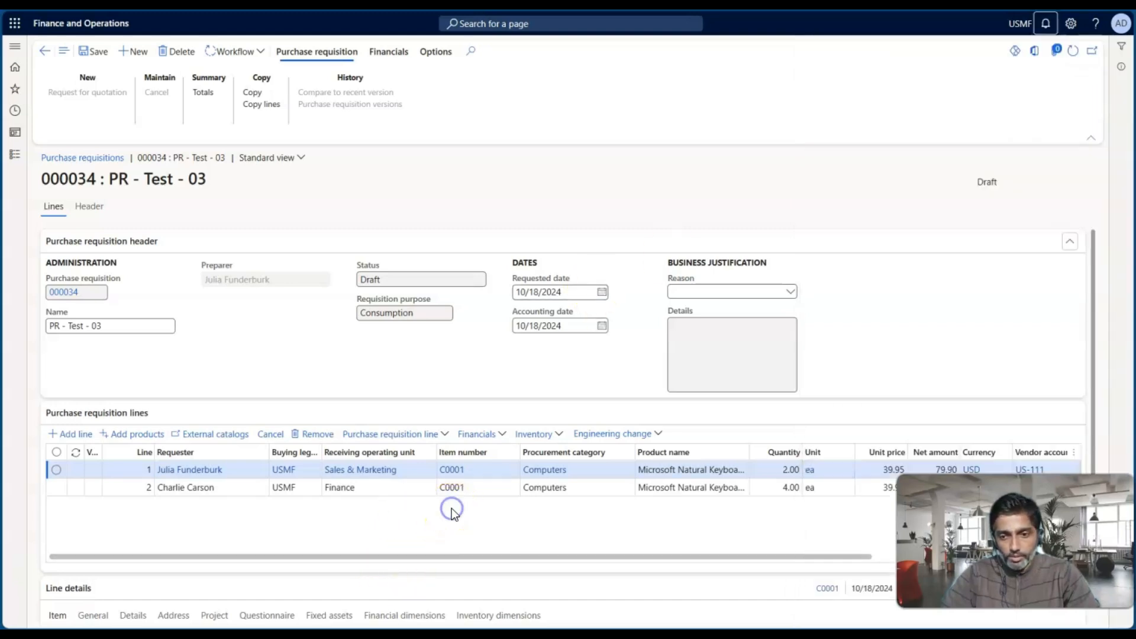
# Step: Remove the second requisition line, the one for the Finance operating unit, and confirm the deletion
pyautogui.click(378, 496)
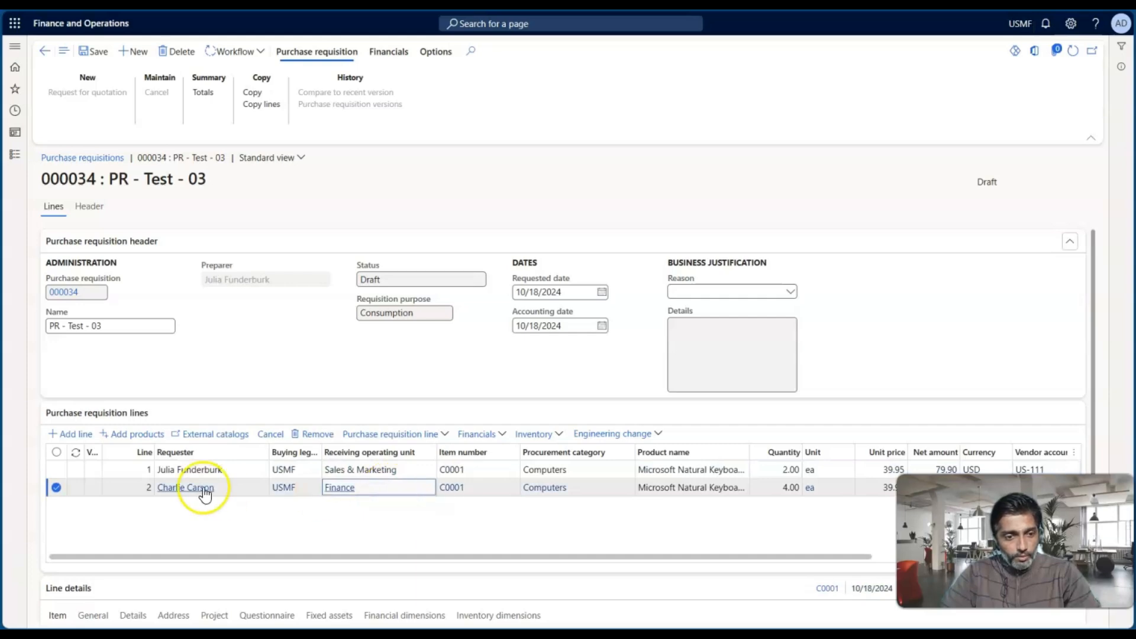
pyautogui.click(317, 434)
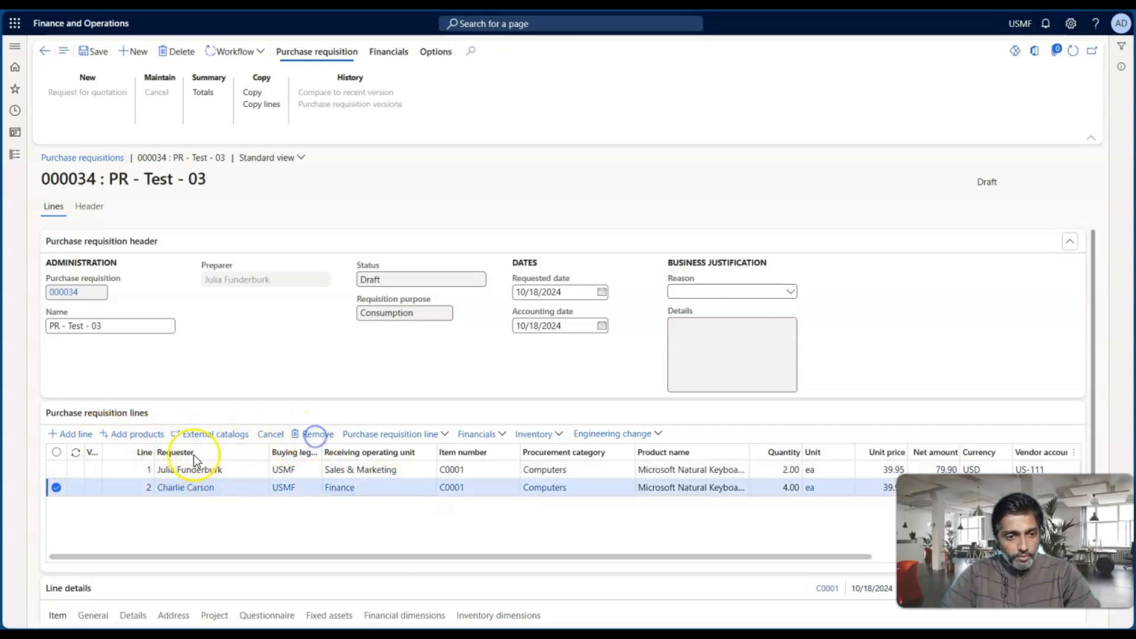
pyautogui.click(693, 296)
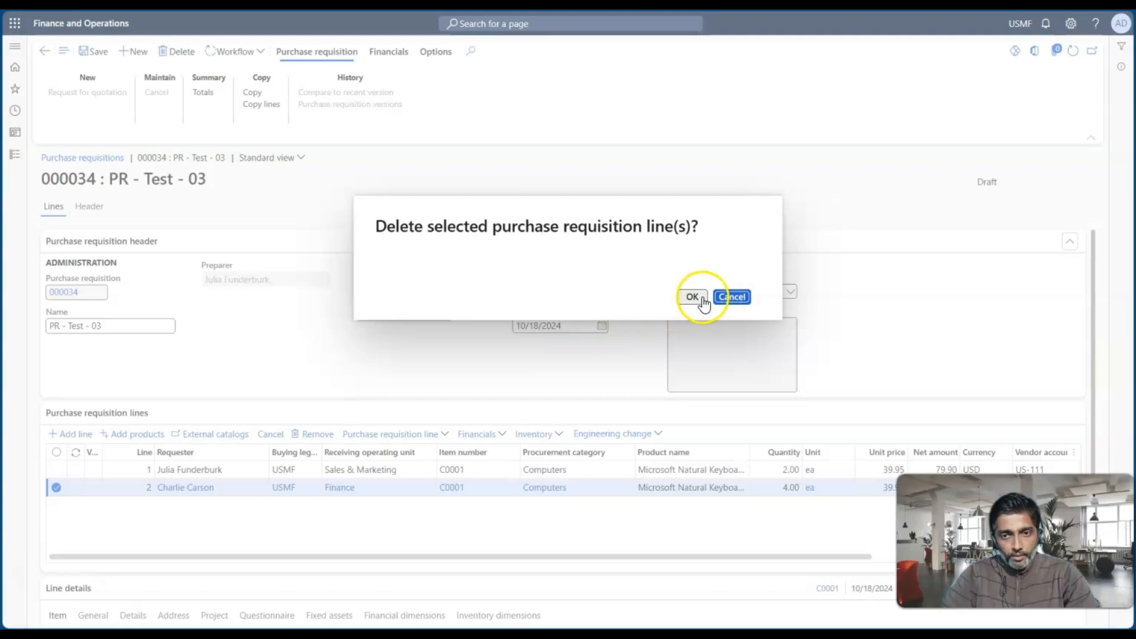
# Step: Add a new second requisition line and change its requester to the worker from the Human Resources operating unit
pyautogui.click(76, 435)
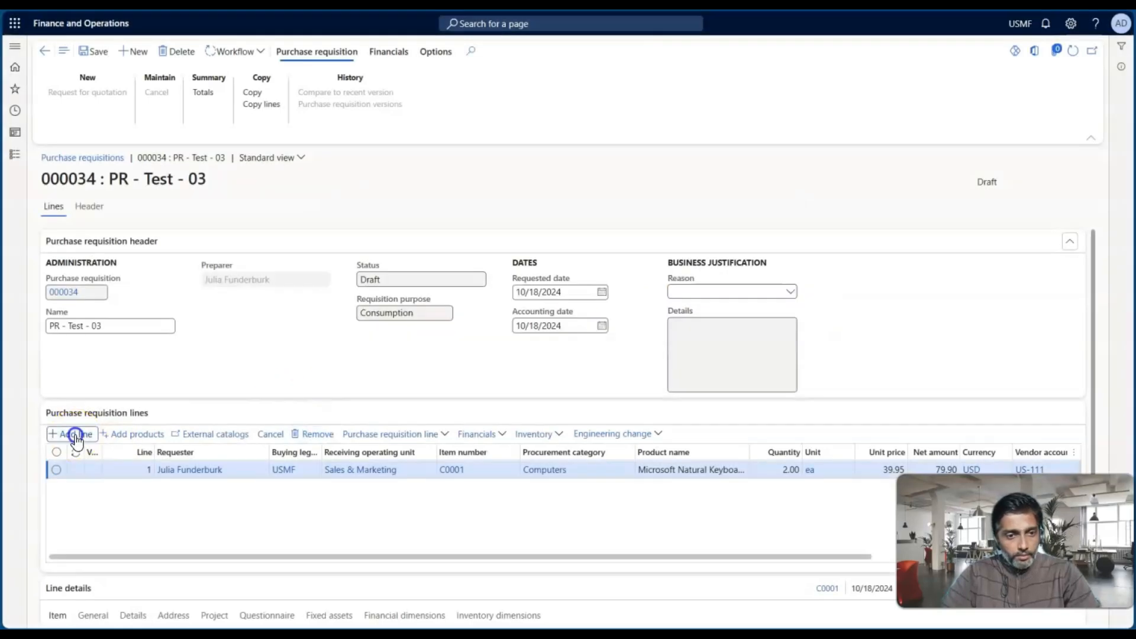
pyautogui.click(262, 487)
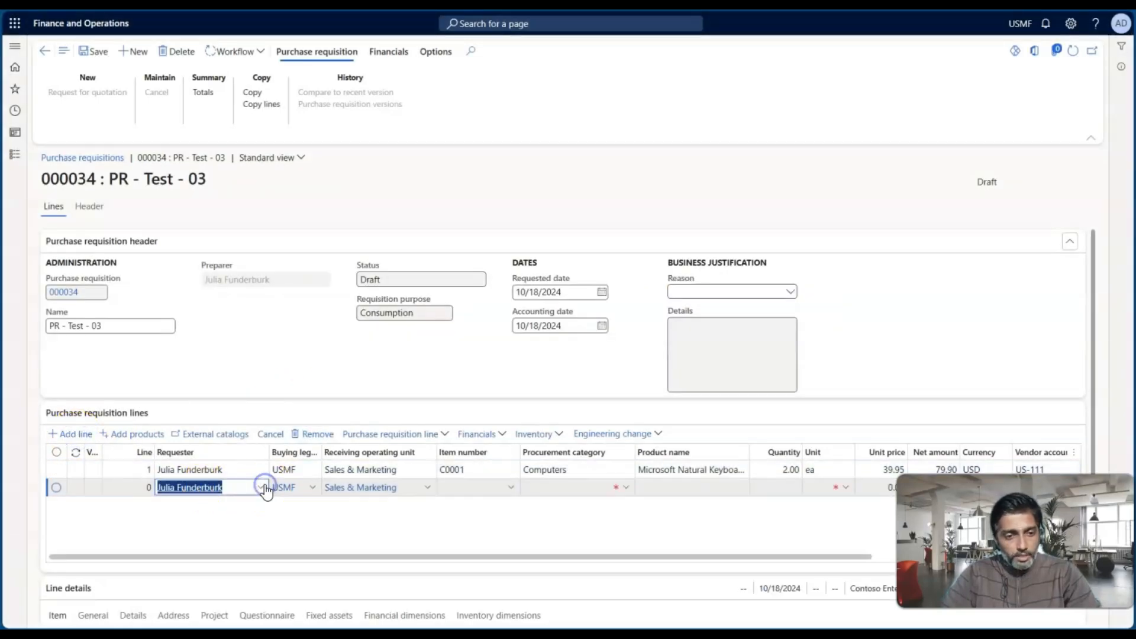
pyautogui.click(229, 523)
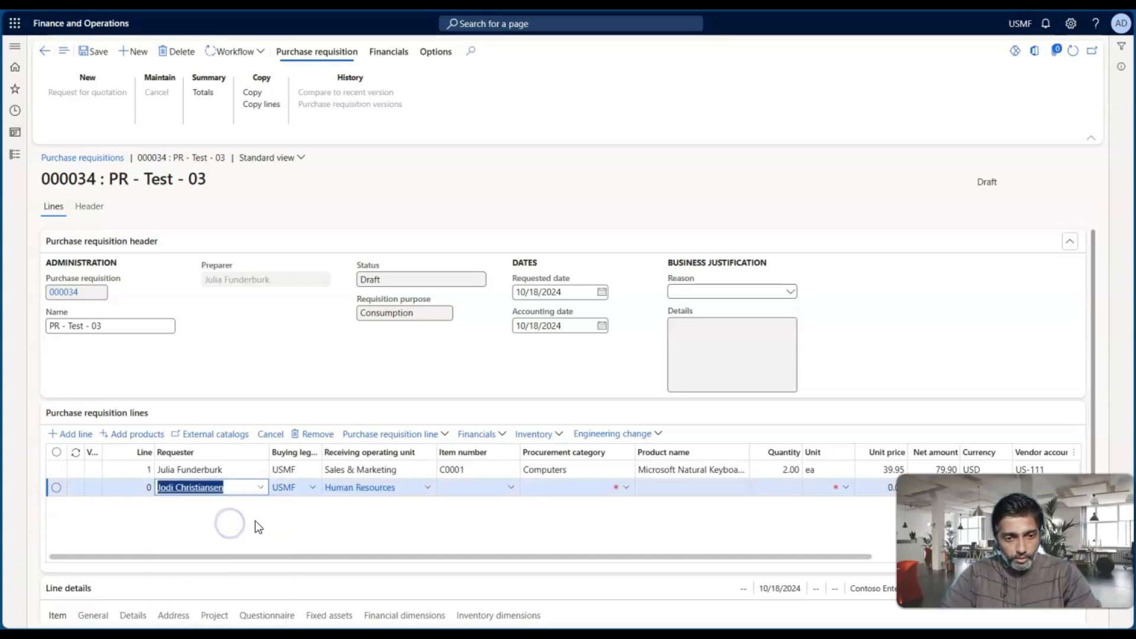
# Step: Enter item C0001 with quantity 2 on the Human Resources requisition line and save the requisition
pyautogui.click(511, 490)
pyautogui.click(477, 523)
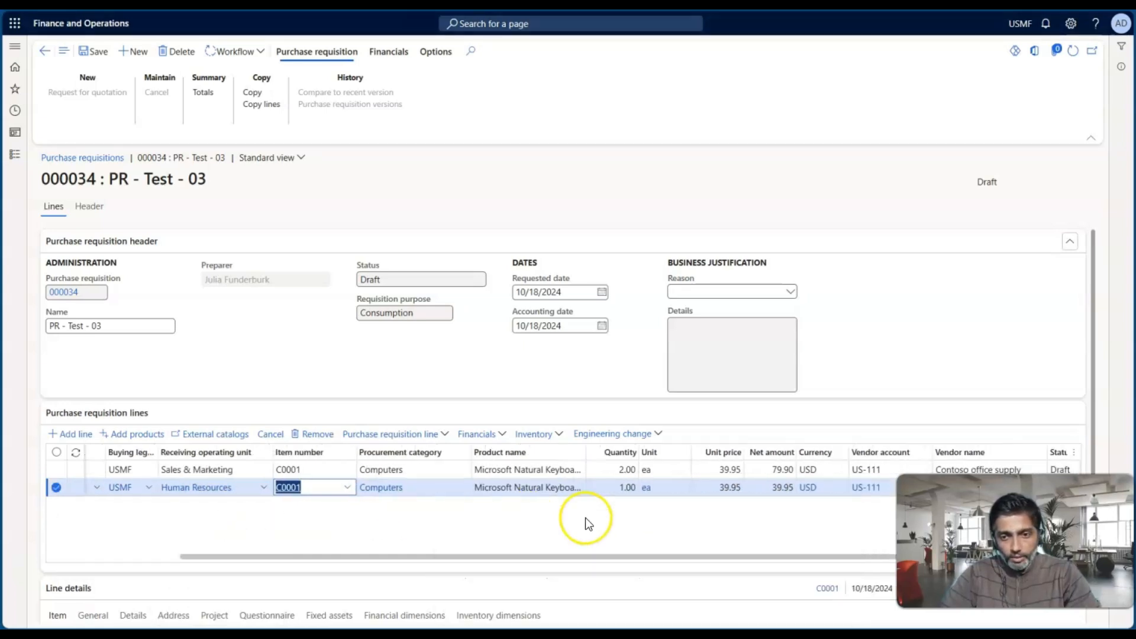
pyautogui.click(600, 489)
pyautogui.press('Tab')
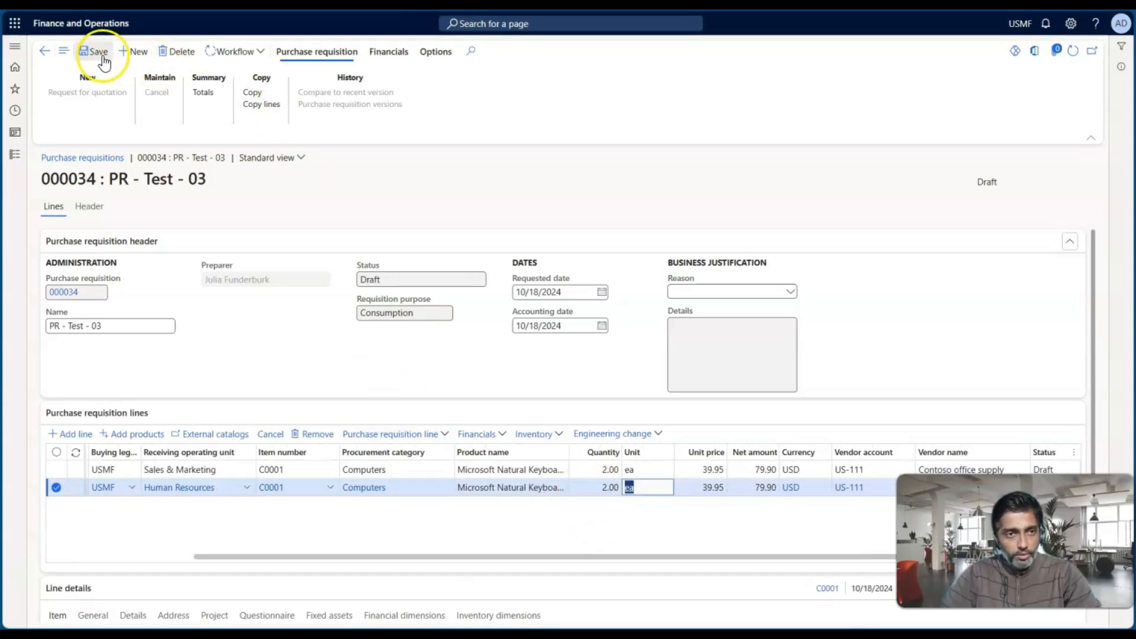
pyautogui.click(100, 57)
# Step: Check the financial dimensions of the Human Resources requisition line
pyautogui.scroll(-3, 237, 564)
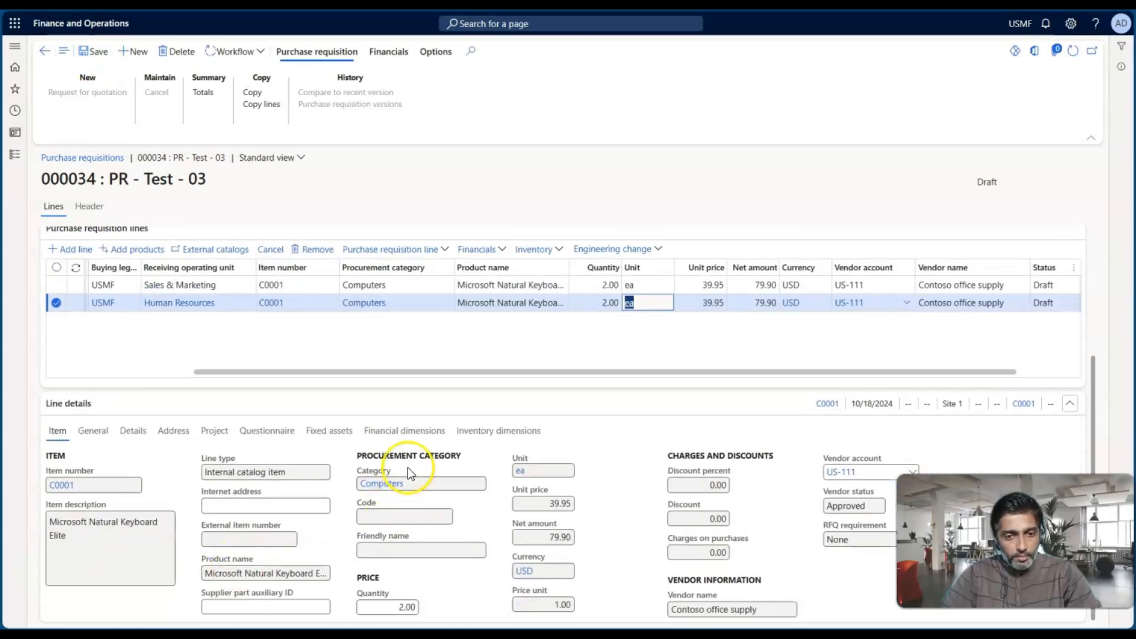
pyautogui.click(404, 430)
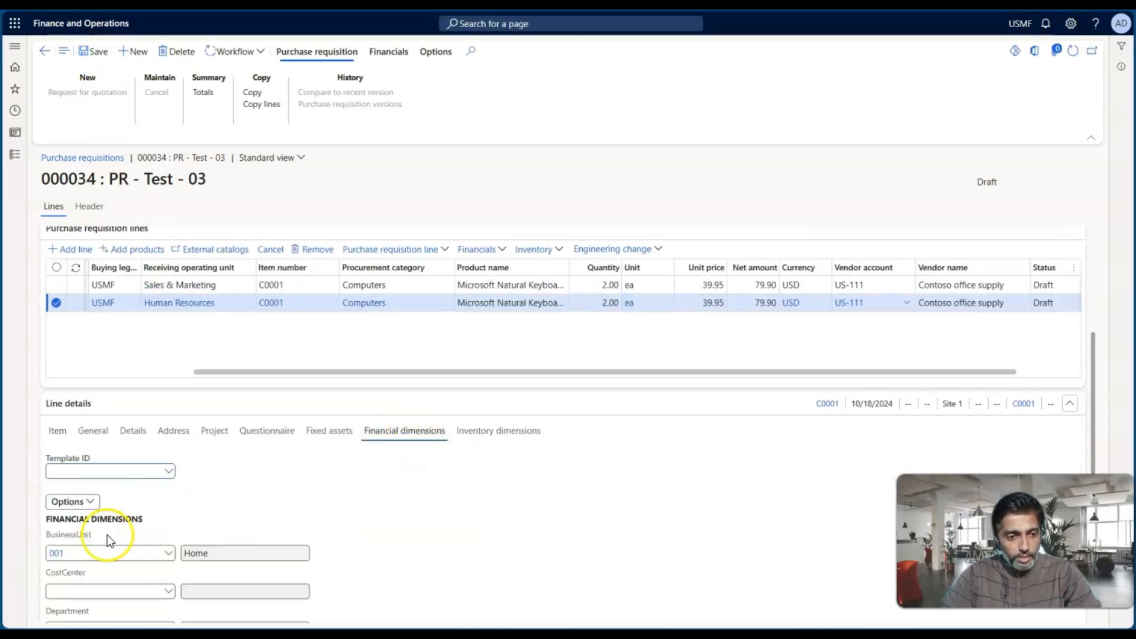
pyautogui.scroll(-2, 108, 535)
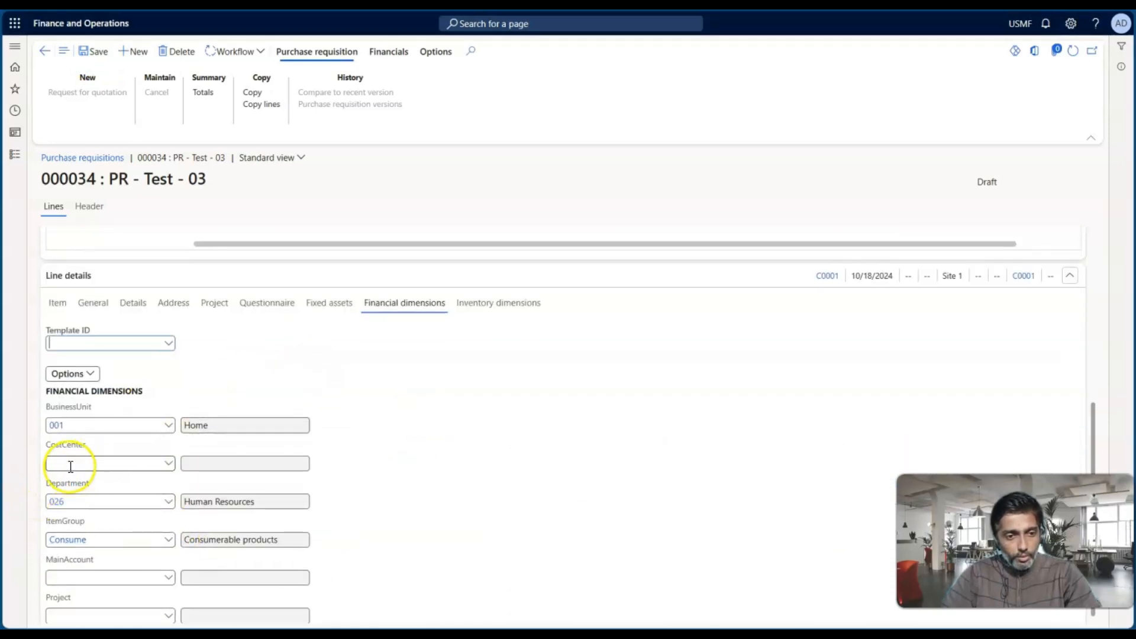
pyautogui.scroll(5, 70, 466)
# Step: Submit the purchase requisition PR - Test - 03 to the workflow without a comment and check its status and line requesters
pyautogui.click(255, 49)
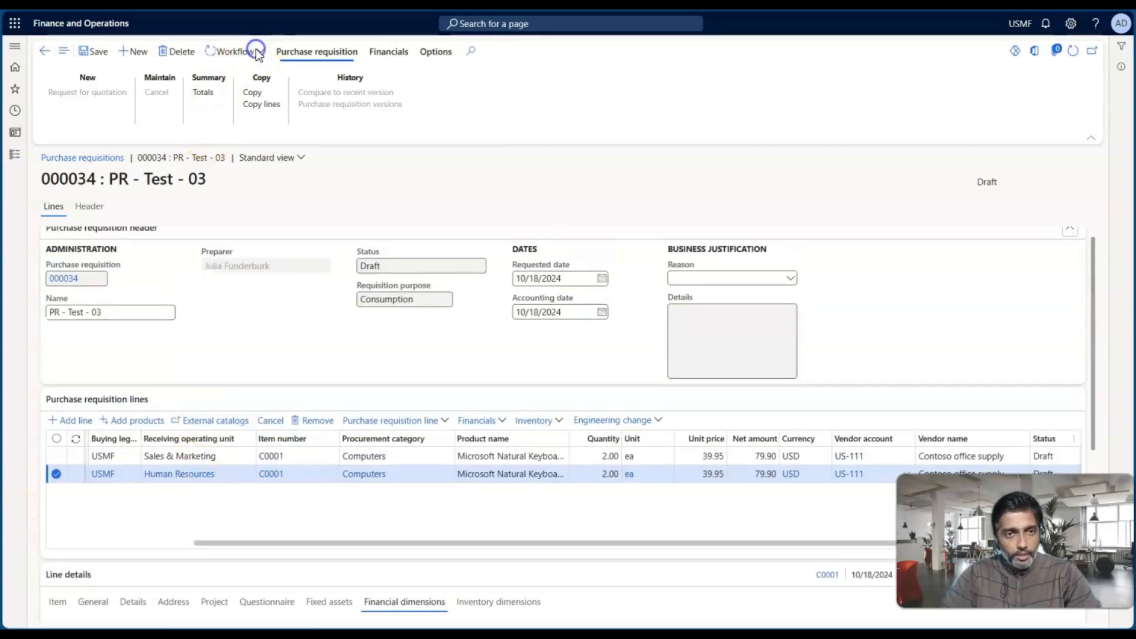
pyautogui.click(226, 114)
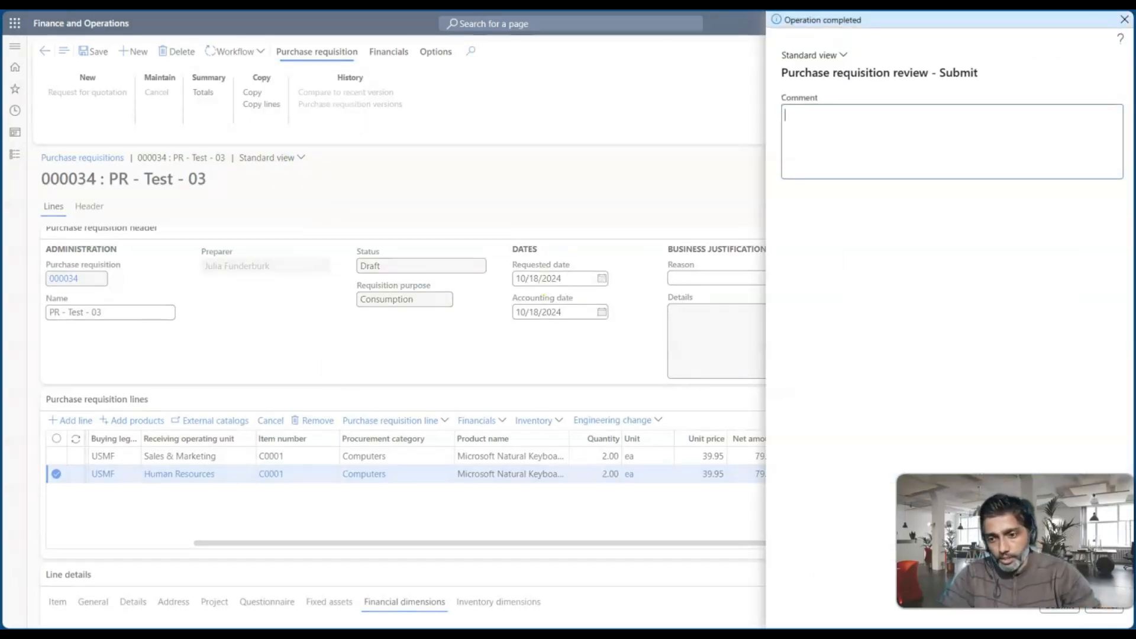
pyautogui.click(1057, 615)
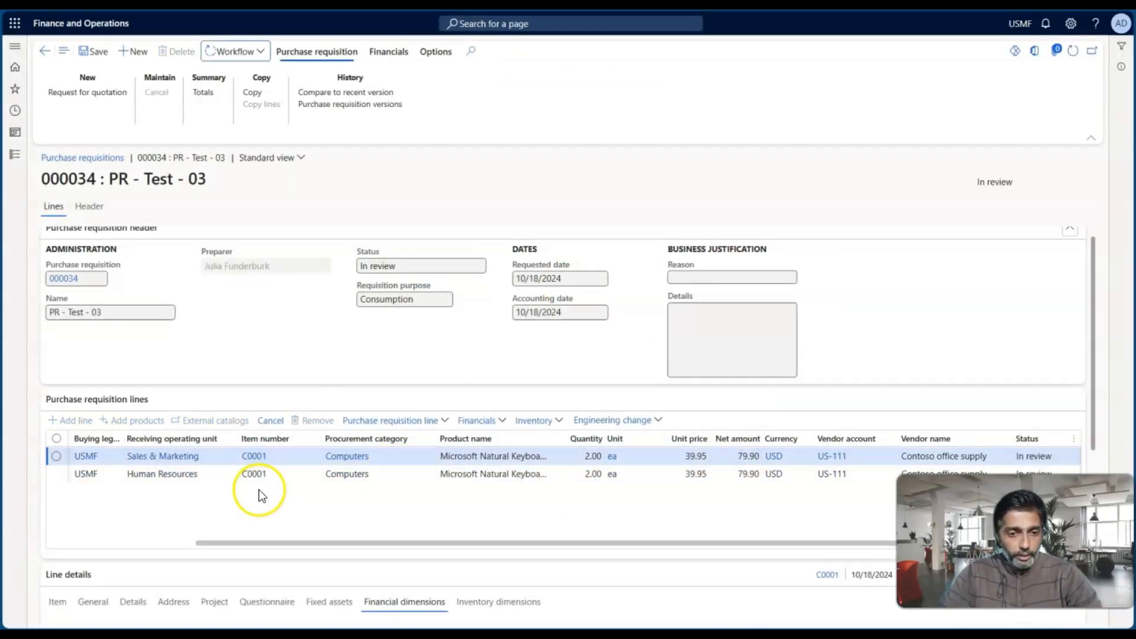
pyautogui.hscroll(-2, 282, 495)
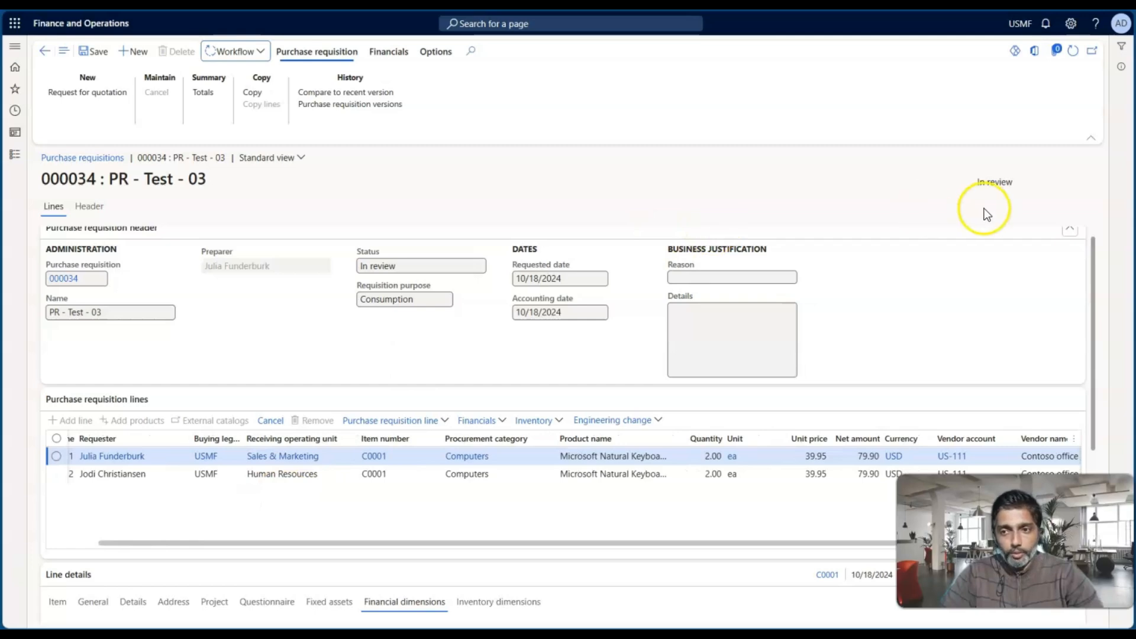
pyautogui.moveTo(974, 183); pyautogui.dragTo(1034, 189)
pyautogui.click(588, 179)
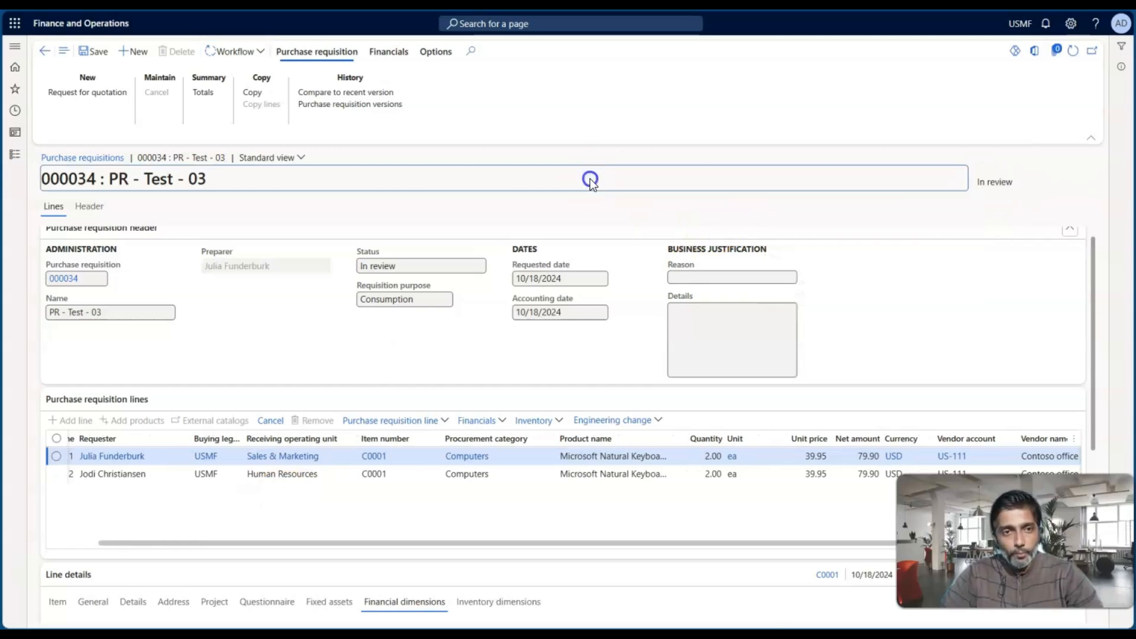
# Step: Open the current purchase order creation and demand consolidation rule in Procurement Policy USMF and review its purchase order split settings
pyautogui.click(262, 50)
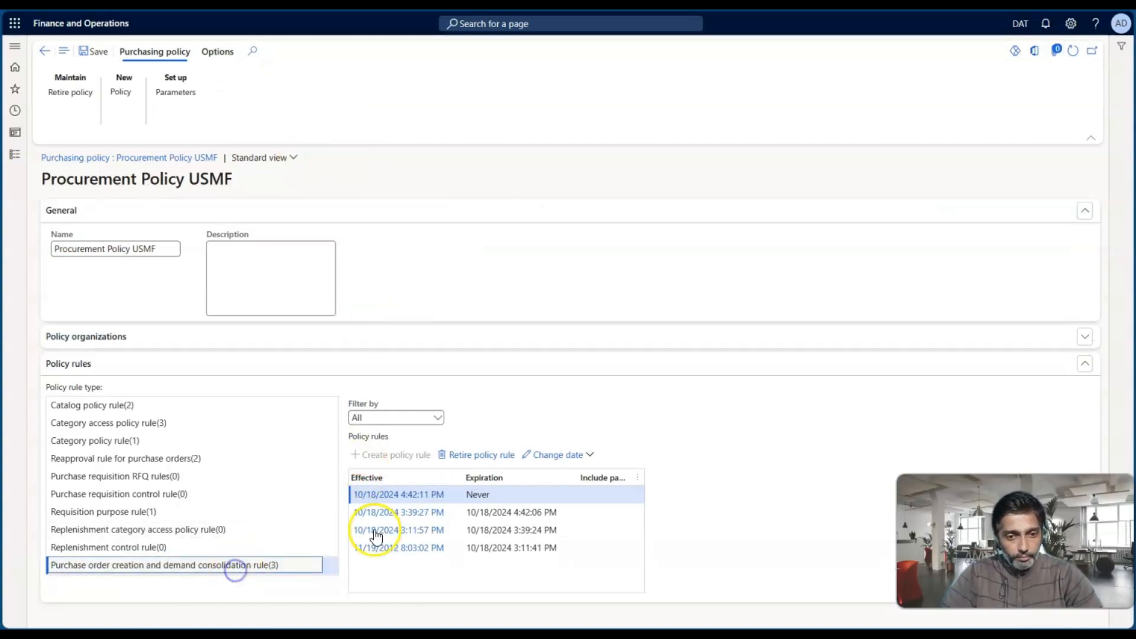
pyautogui.click(407, 500)
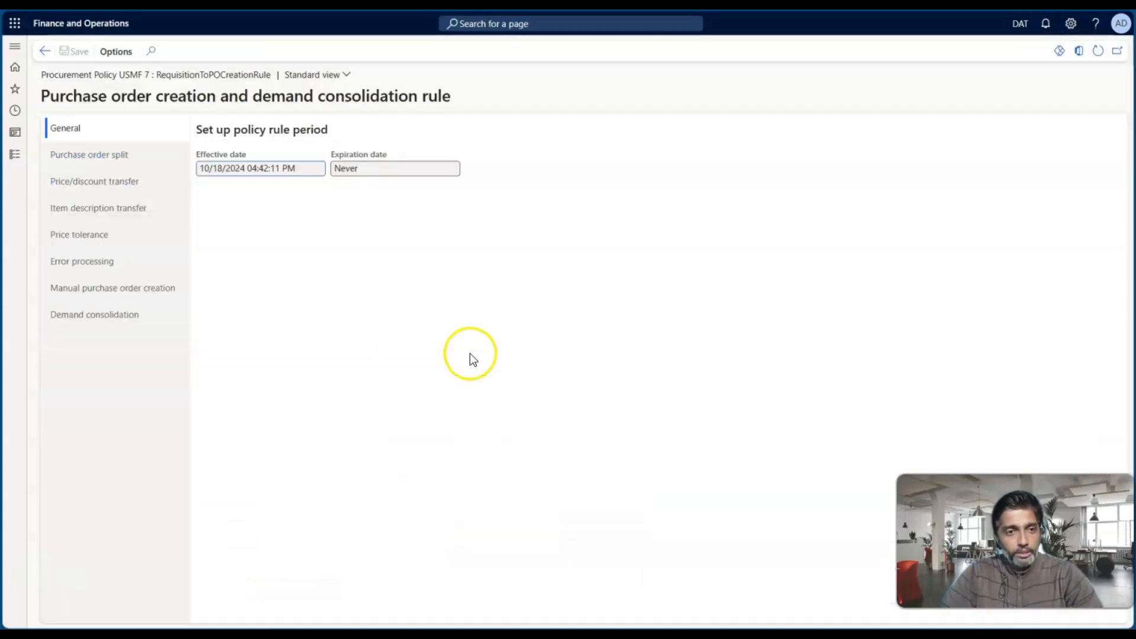
pyautogui.click(90, 155)
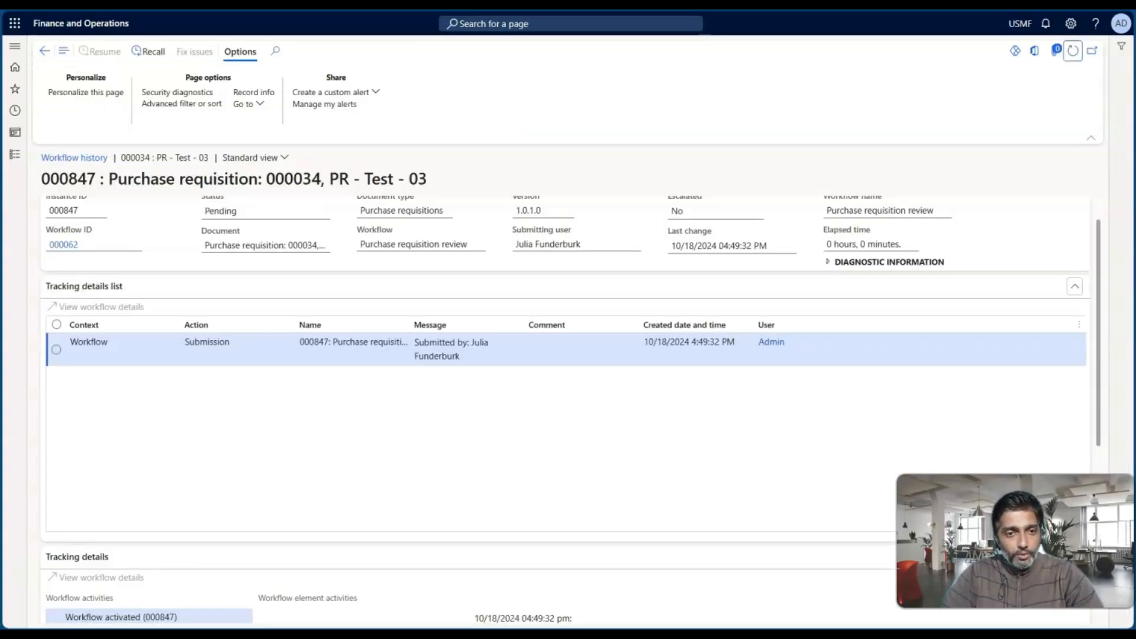
# Step: Refresh the workflow history of PR - Test - 03 repeatedly to check the approval progress
pyautogui.click(1073, 55)
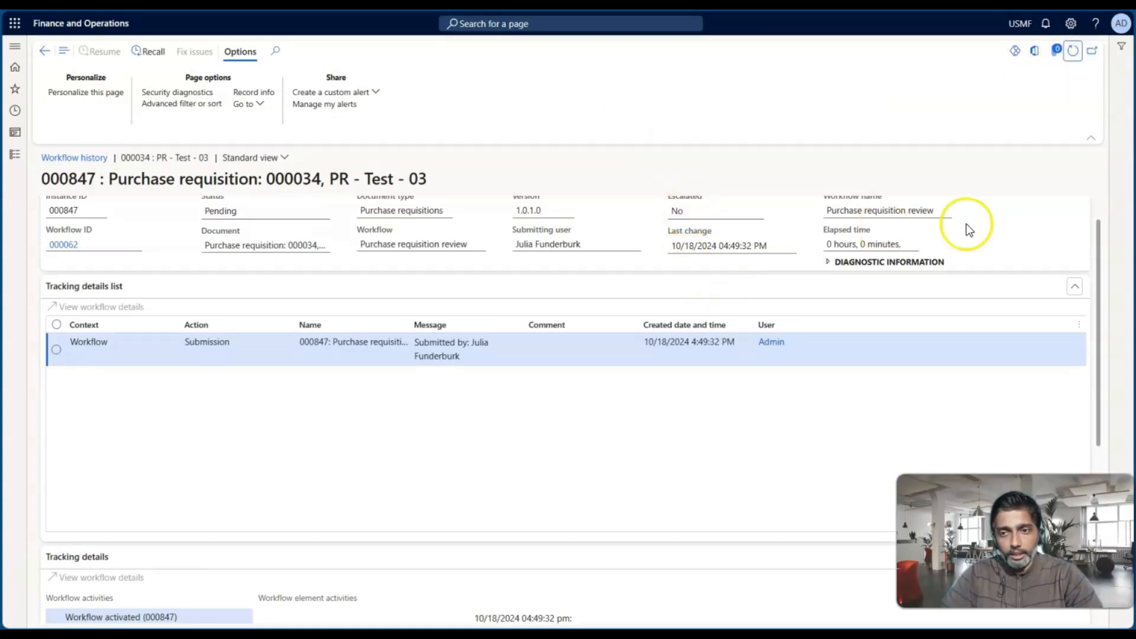
pyautogui.scroll(1, 970, 226)
pyautogui.click(1075, 52)
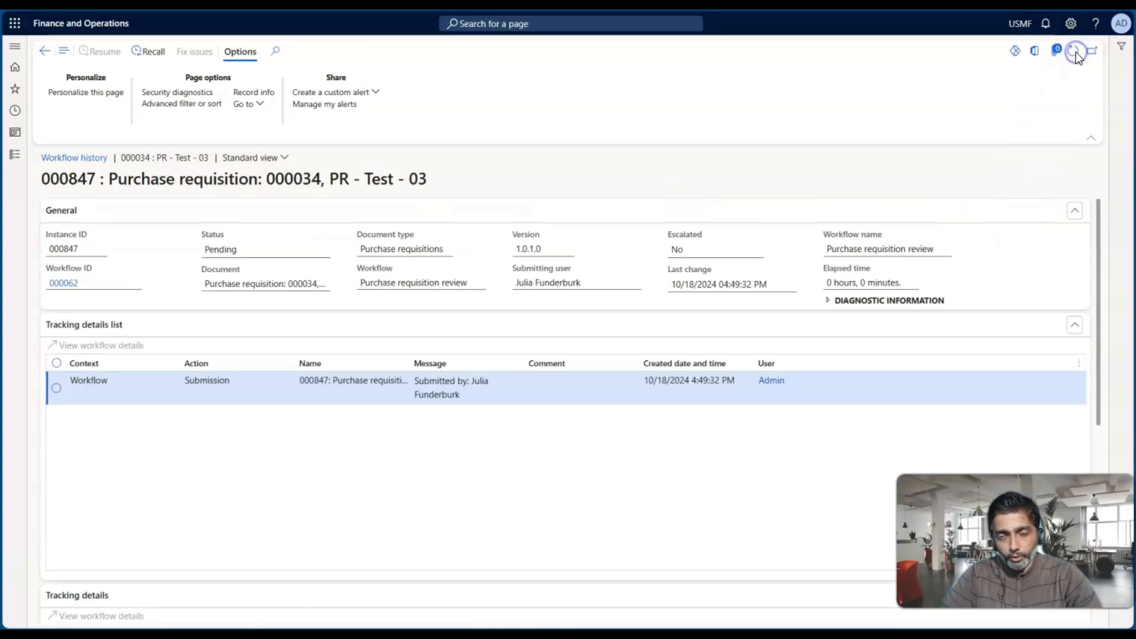
pyautogui.click(1075, 53)
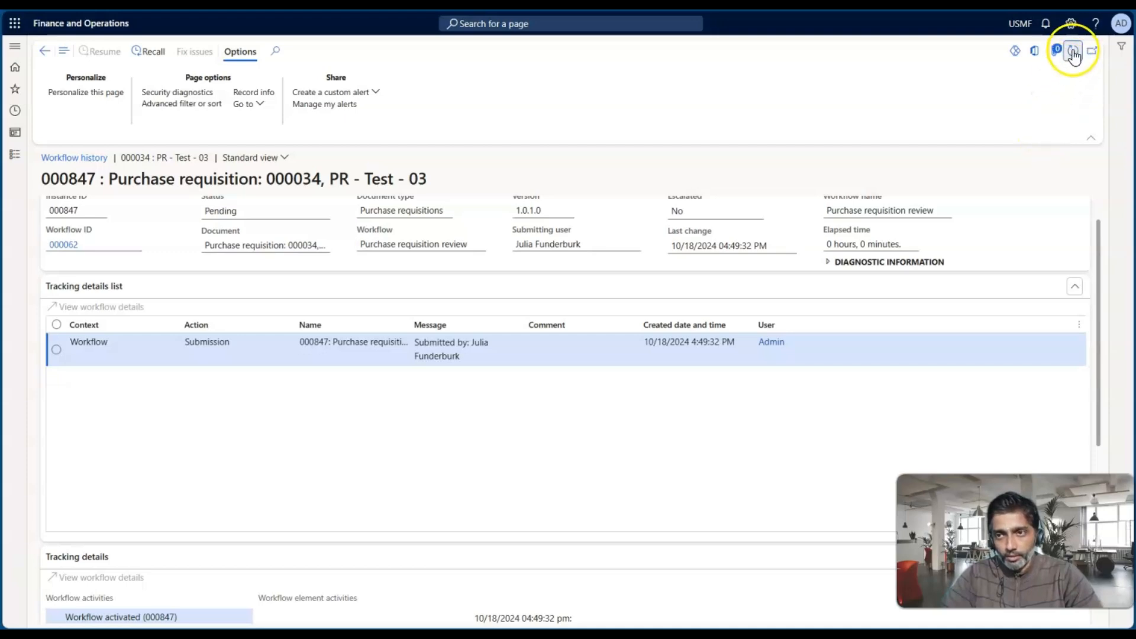
pyautogui.click(1074, 51)
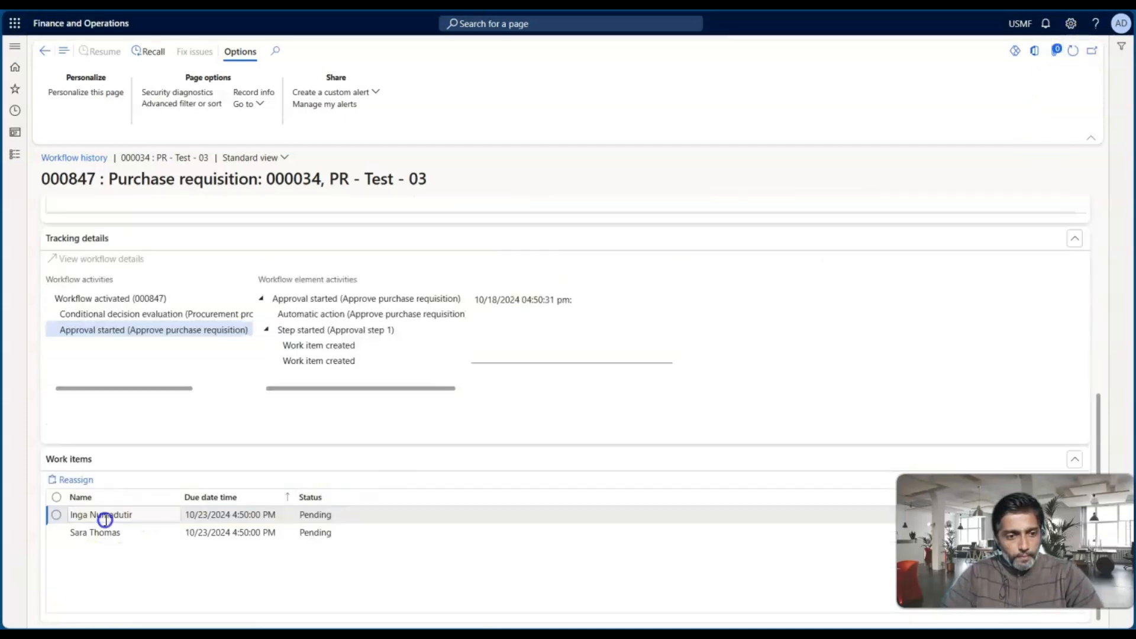
# Step: Reassign the first pending approval work item to the Admin user and refresh the workflow history
pyautogui.click(105, 520)
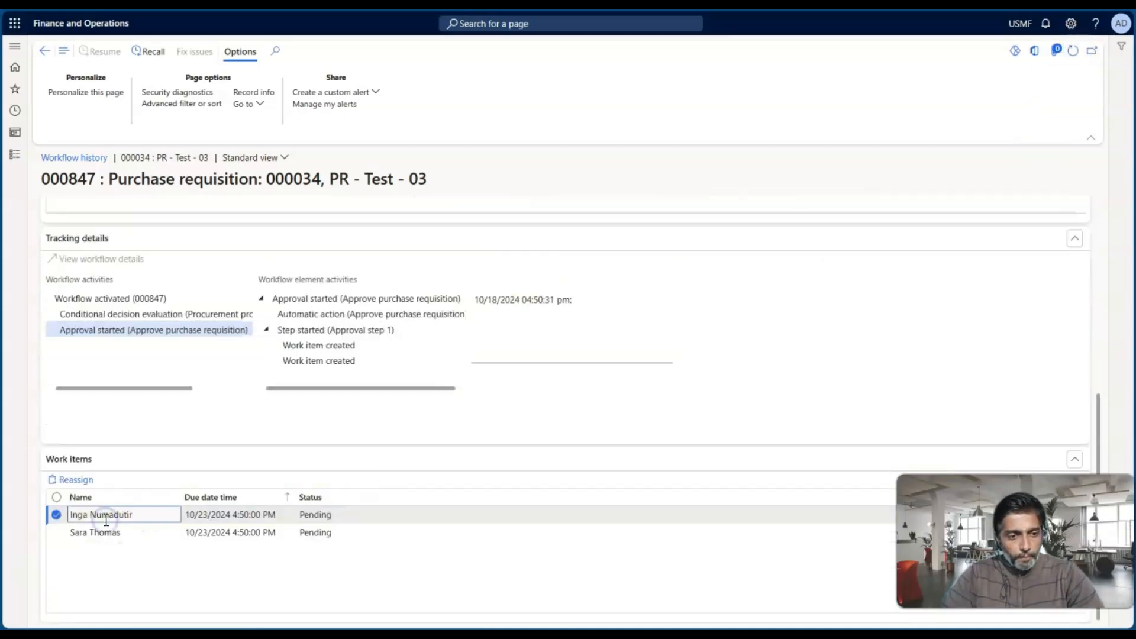
pyautogui.scroll(6, 474, 419)
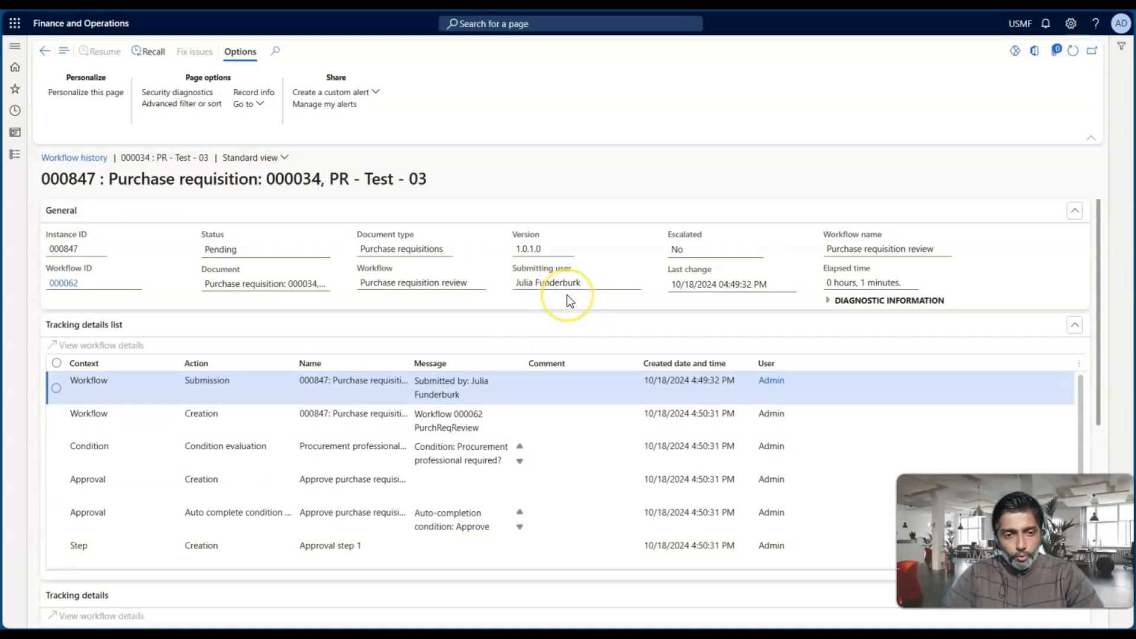
pyautogui.scroll(-8, 567, 295)
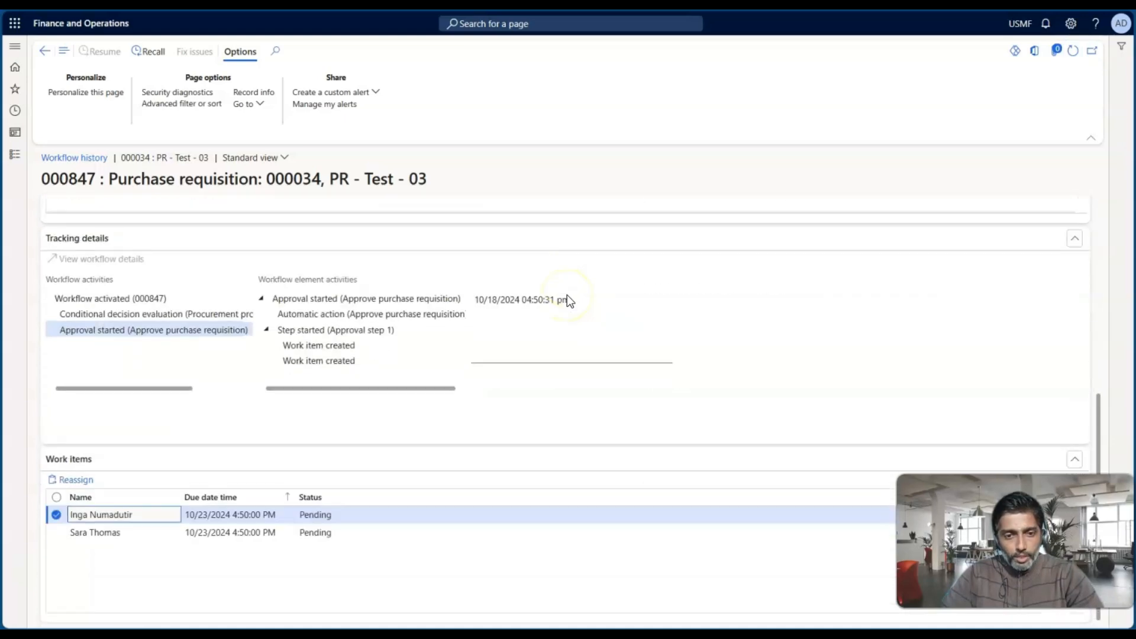
pyautogui.click(76, 479)
pyautogui.write('admin')
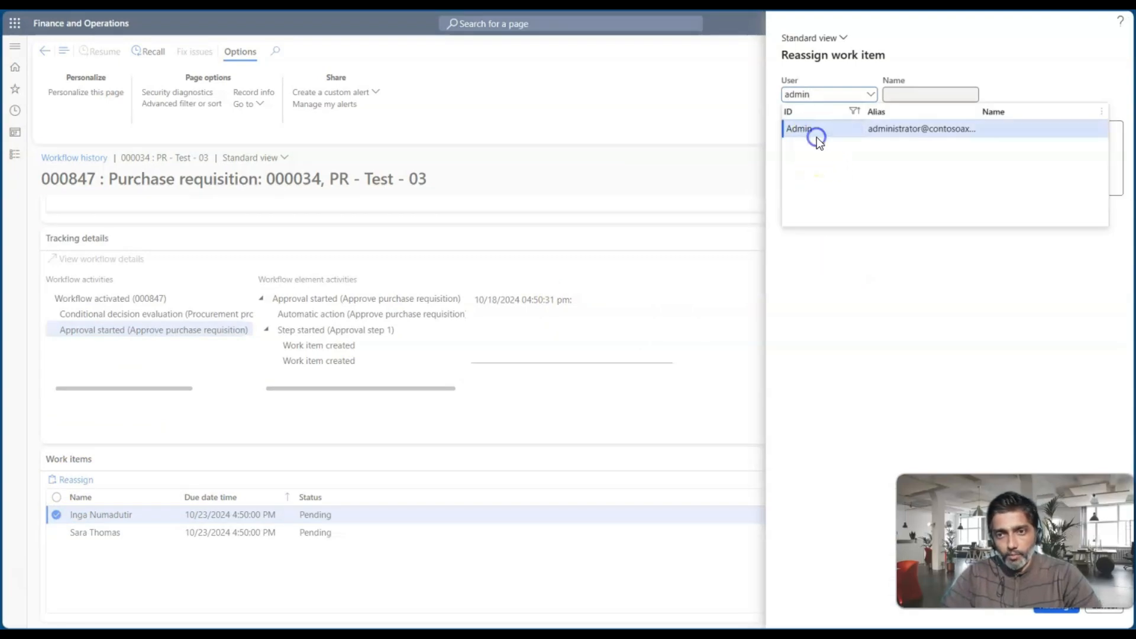
pyautogui.click(817, 137)
pyautogui.click(1055, 614)
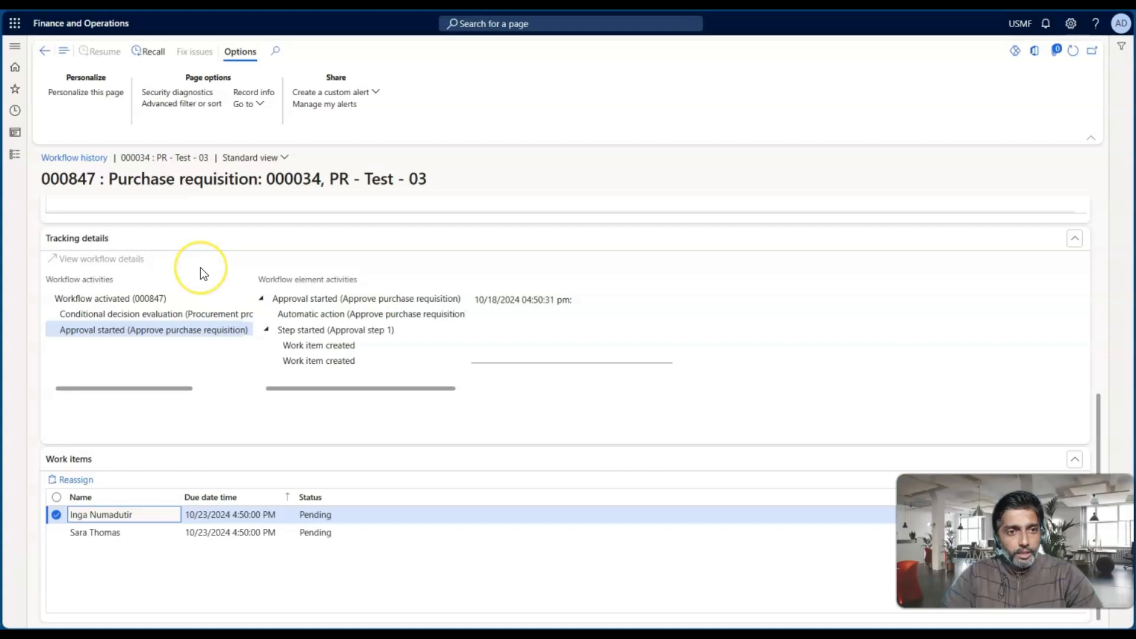
pyautogui.click(1072, 51)
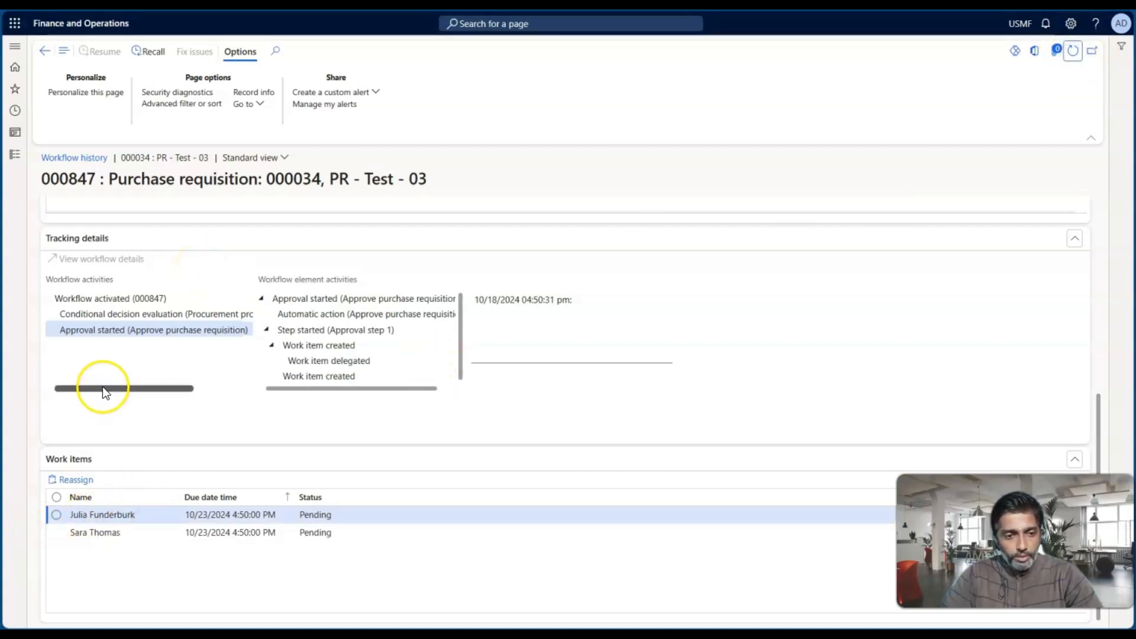
# Step: Return to the purchase requisition and approve the first reassigned work item without a comment
pyautogui.click(45, 53)
pyautogui.click(240, 59)
pyautogui.click(228, 113)
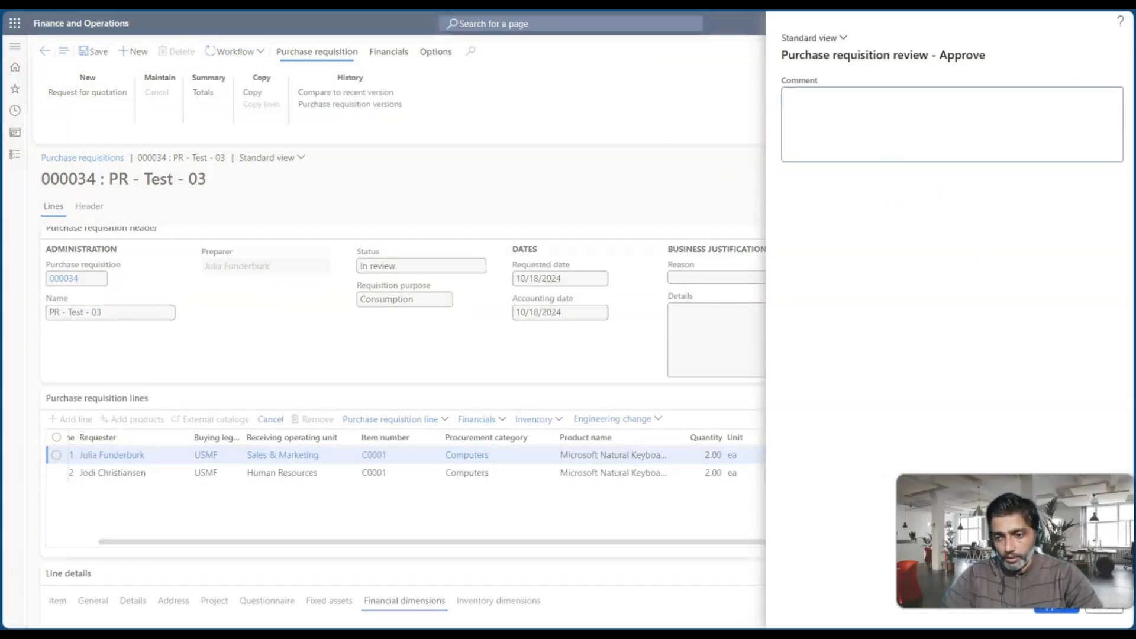
pyautogui.click(1050, 612)
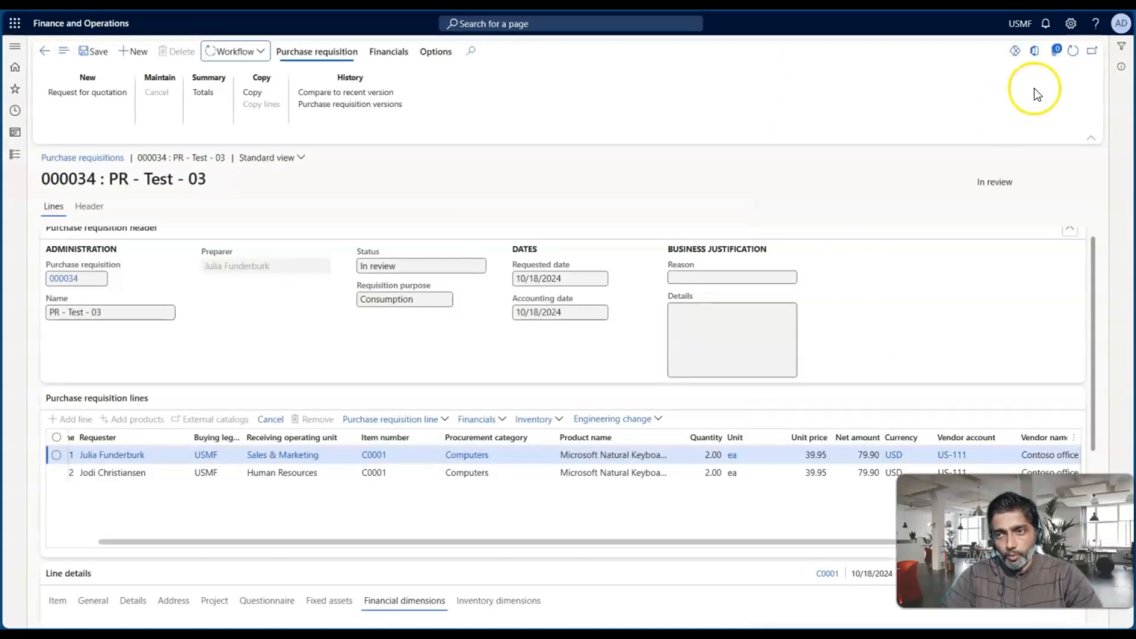
# Step: Open the requisition's workflow history, reassign the remaining pending work item to the Admin user, and refresh the history
pyautogui.click(256, 57)
pyautogui.click(300, 115)
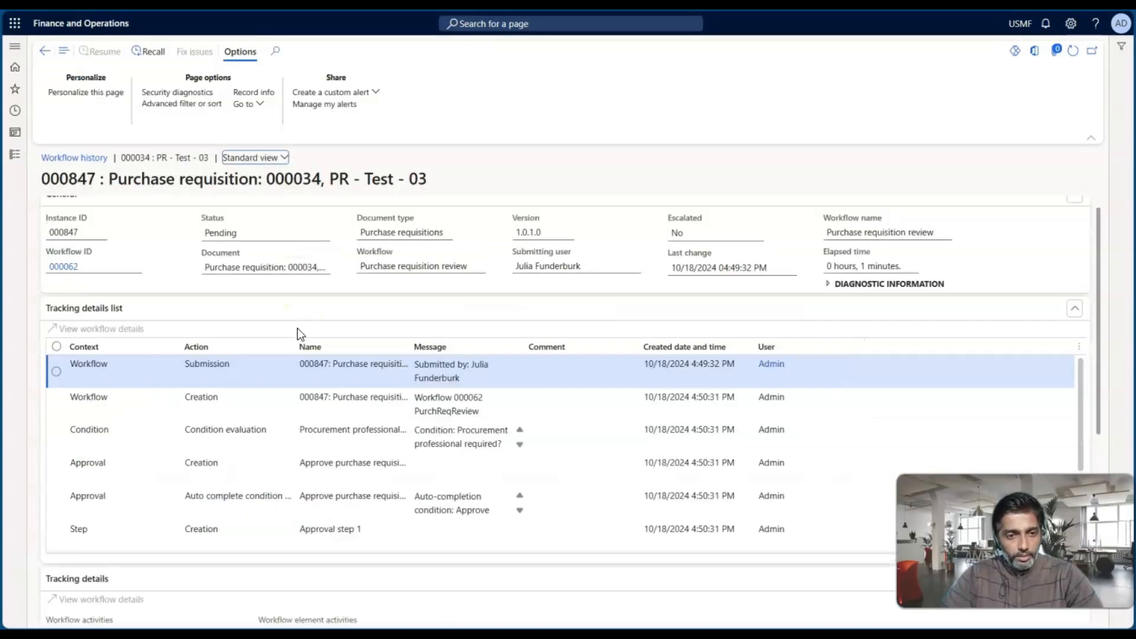
pyautogui.scroll(-5, 297, 334)
pyautogui.click(112, 533)
pyautogui.click(73, 478)
pyautogui.write('a')
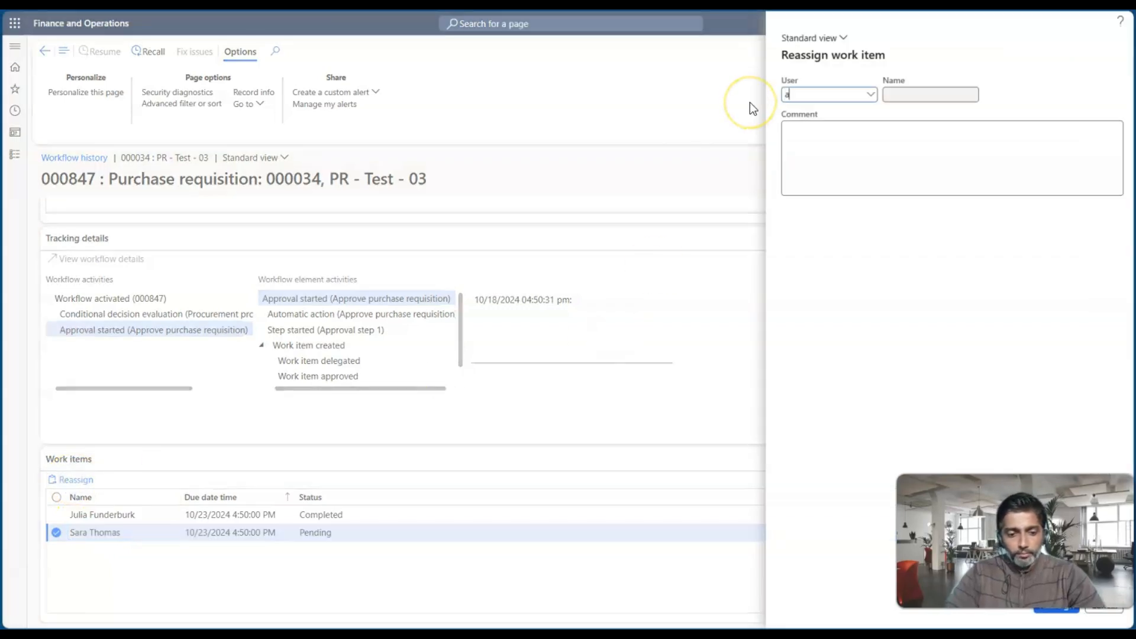
pyautogui.write('dmin')
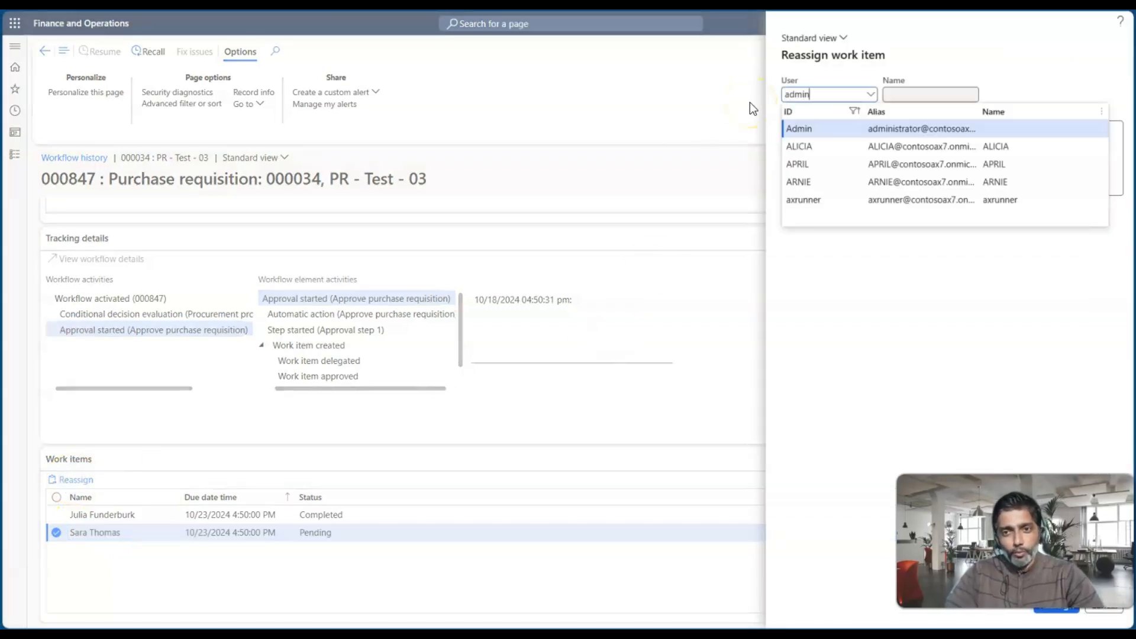
pyautogui.click(830, 126)
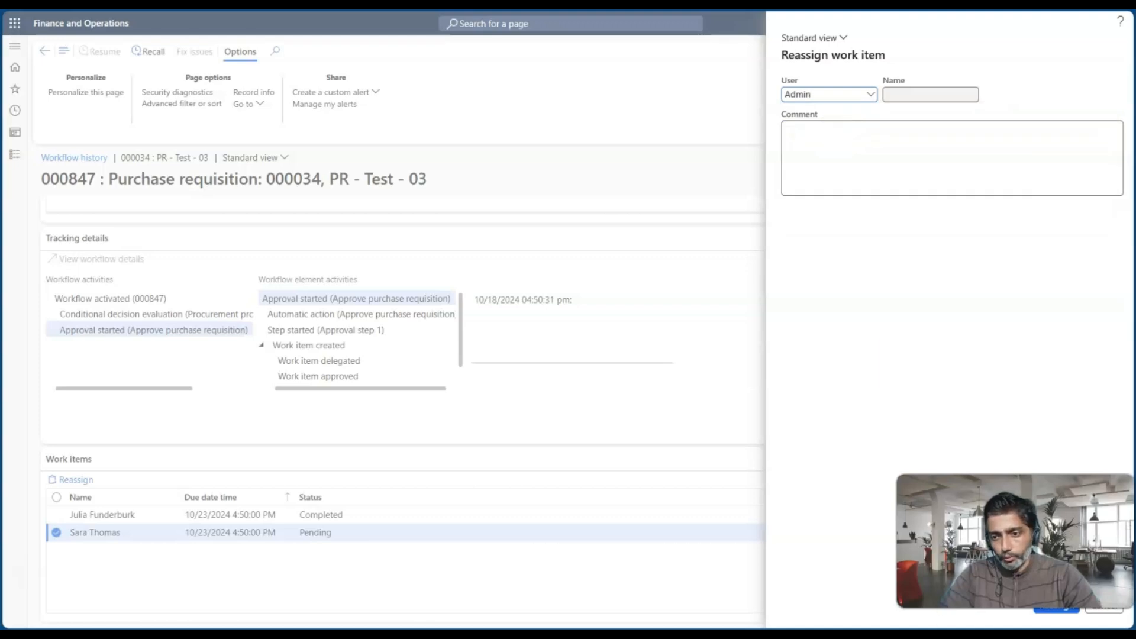
pyautogui.click(1055, 614)
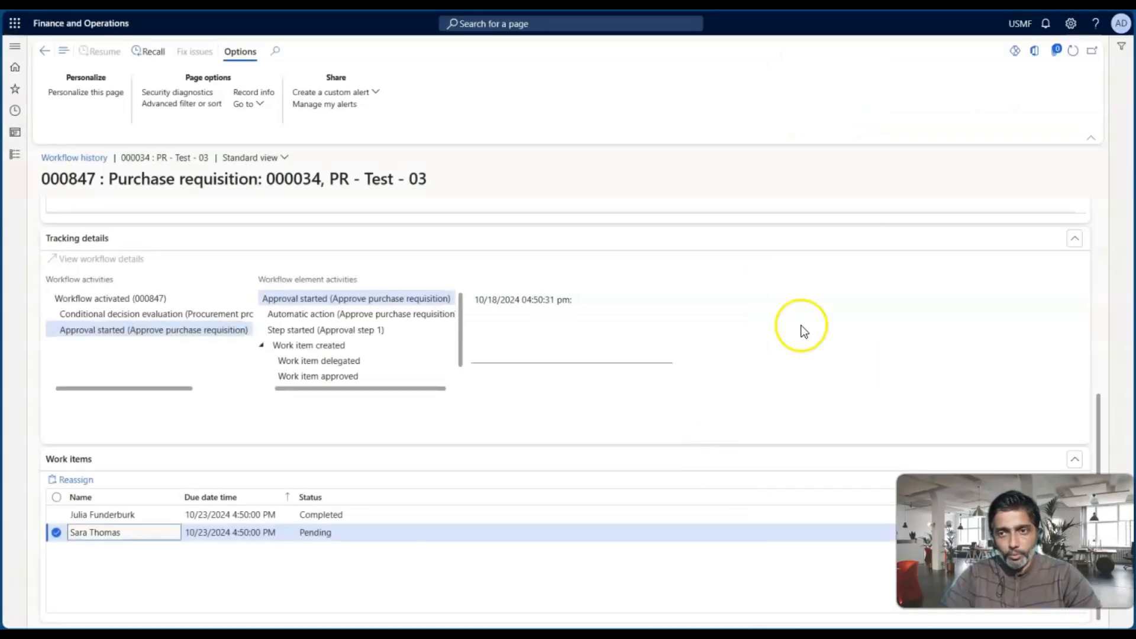
pyautogui.click(1074, 52)
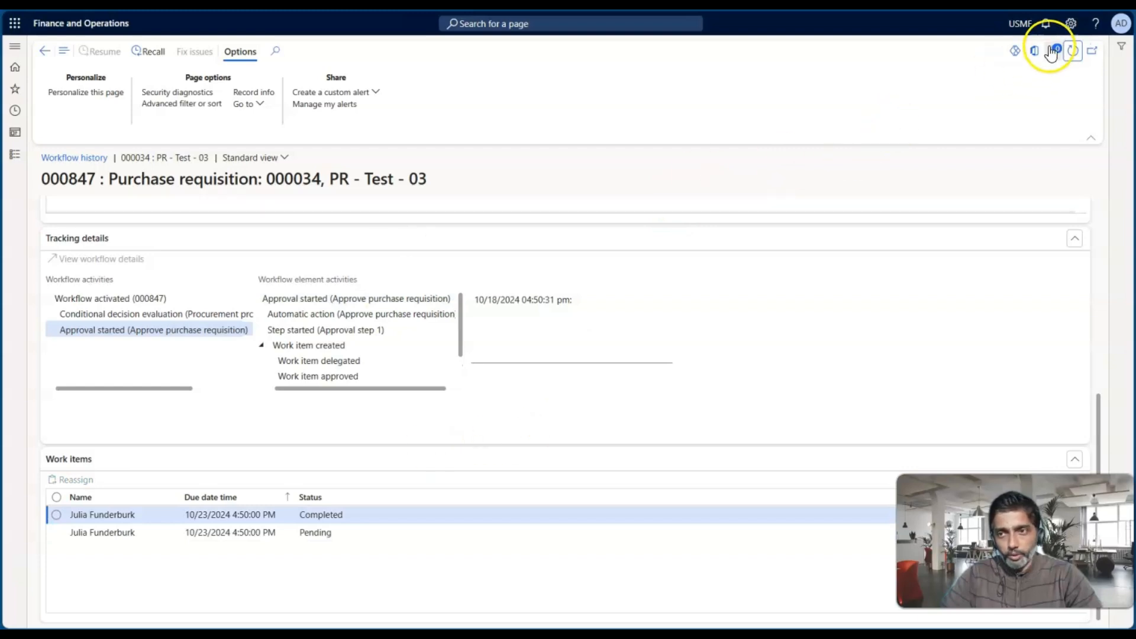
# Step: Return to the requisition, try to approve the second reassigned work item, and dismiss the message bar
pyautogui.click(46, 51)
pyautogui.click(258, 53)
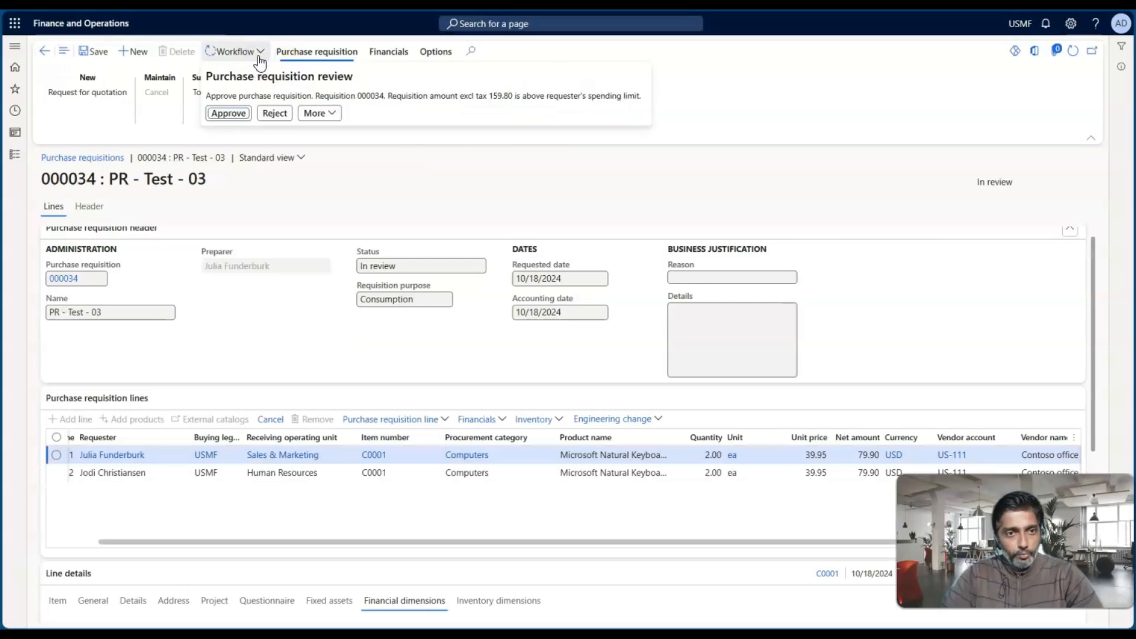
pyautogui.click(230, 113)
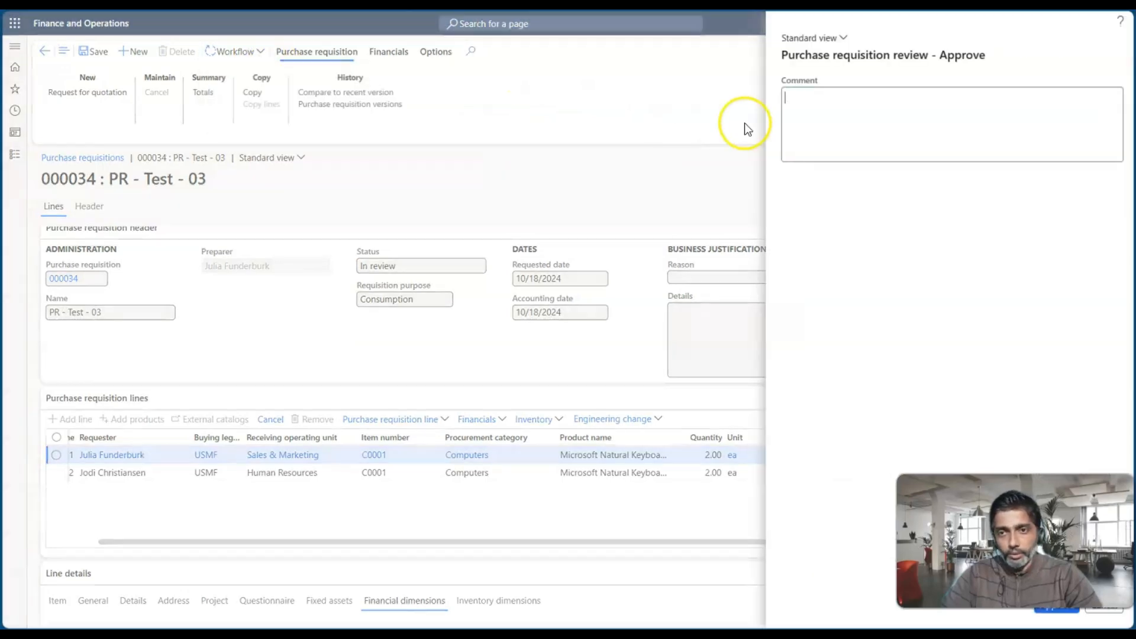
pyautogui.click(1057, 609)
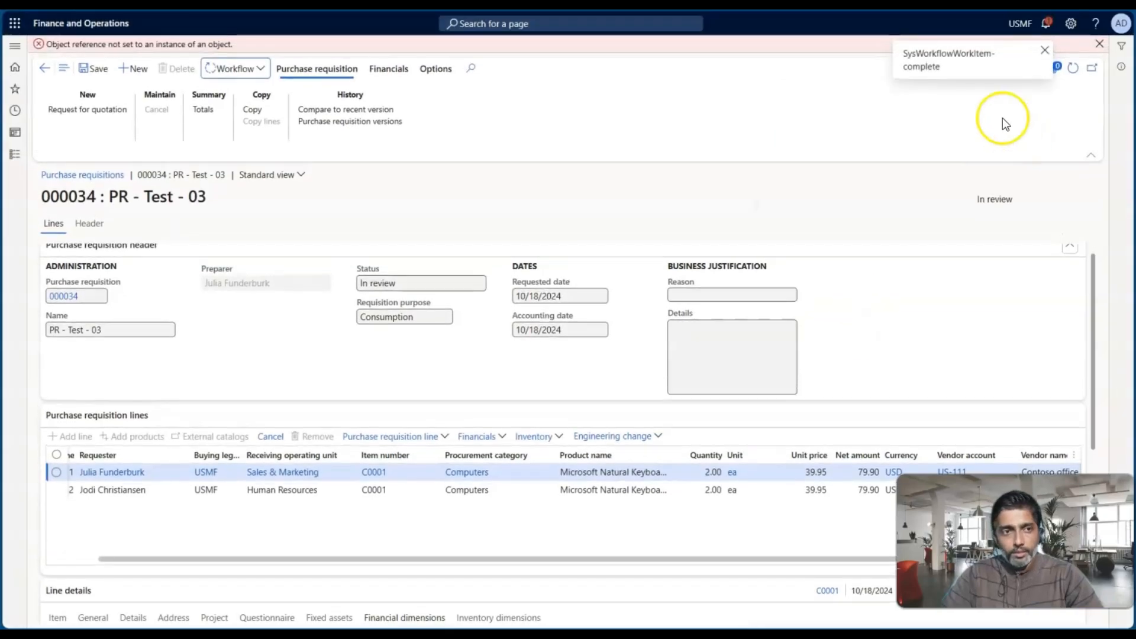
pyautogui.click(1099, 45)
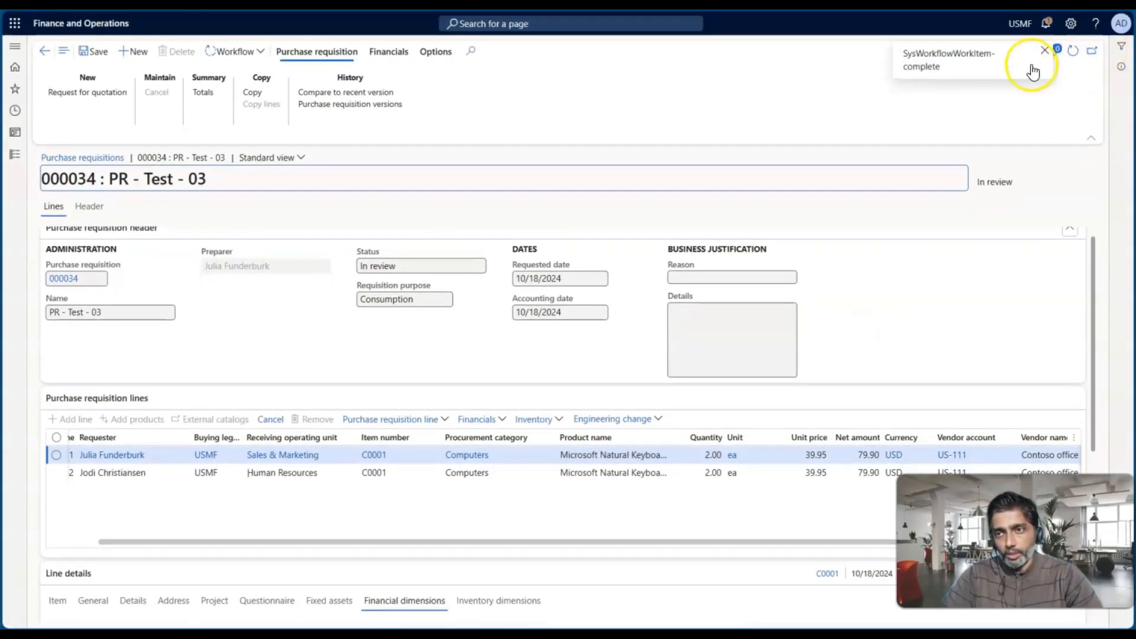
# Step: Dismiss the message, refresh the purchase requisition, and open the page for releasing approved purchase requisitions in Procurement and sourcing
pyautogui.click(1044, 51)
pyautogui.click(1072, 50)
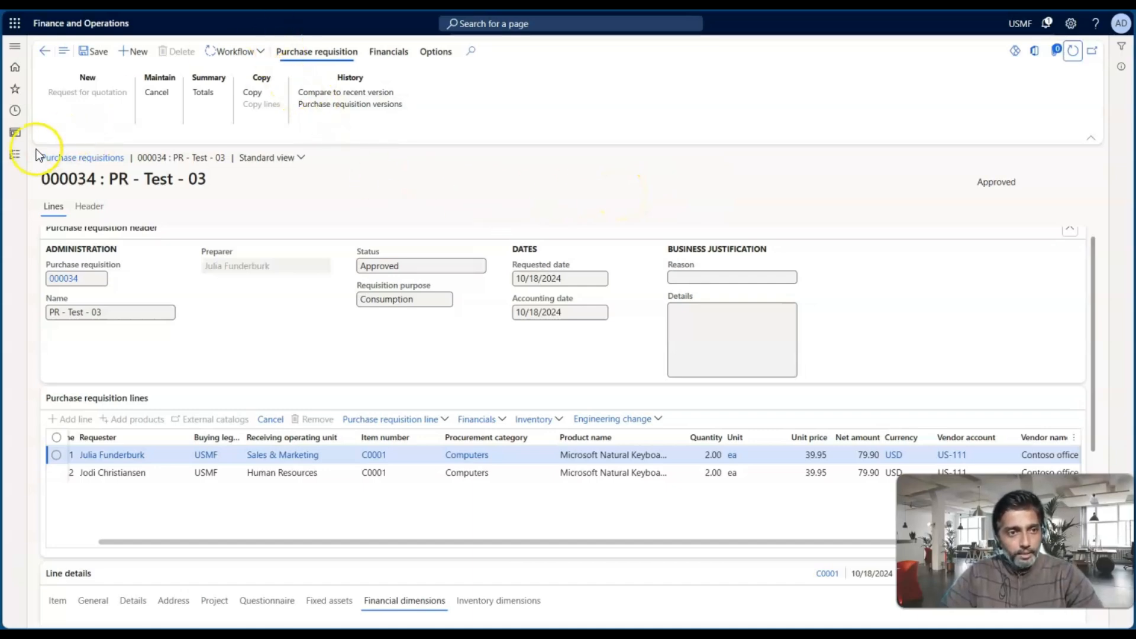
pyautogui.click(15, 156)
pyautogui.scroll(-5, 51, 310)
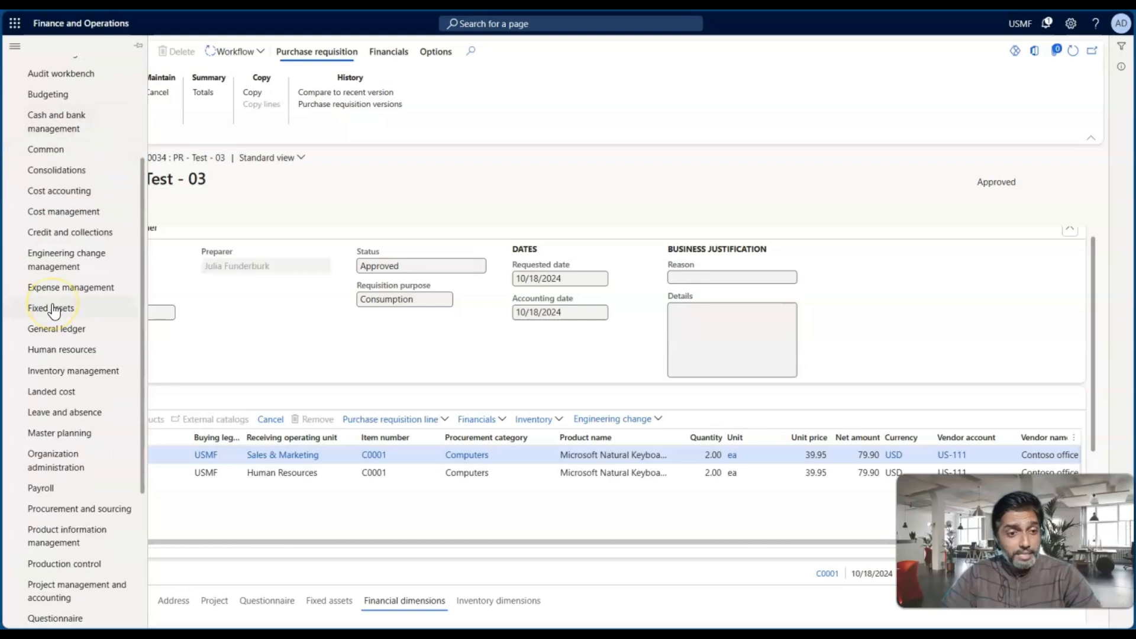
pyautogui.click(65, 350)
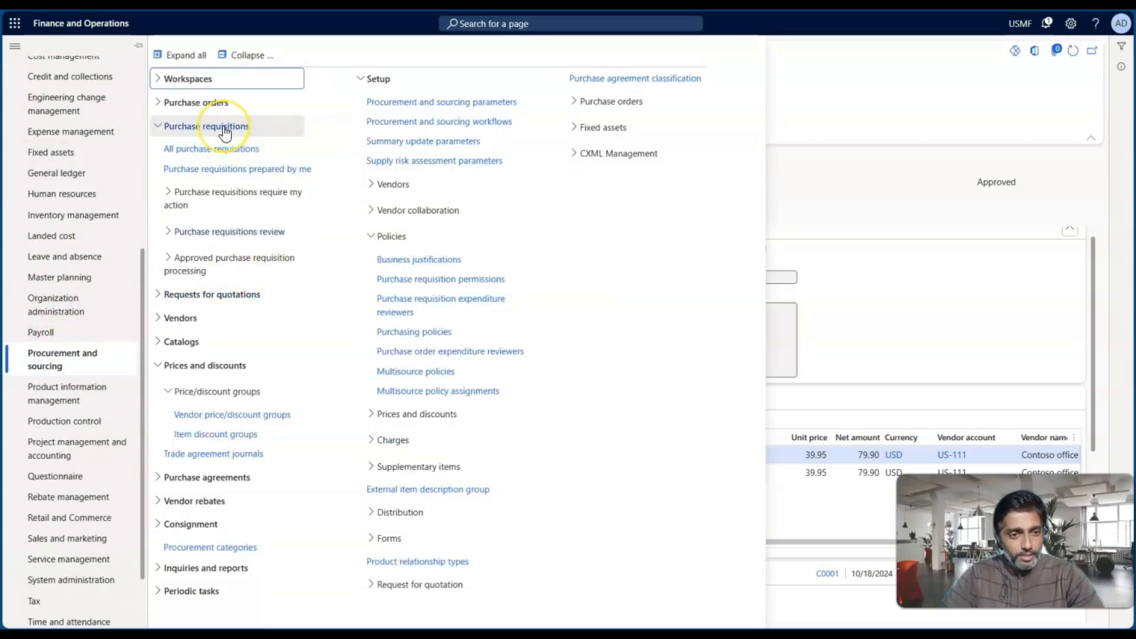
pyautogui.click(204, 261)
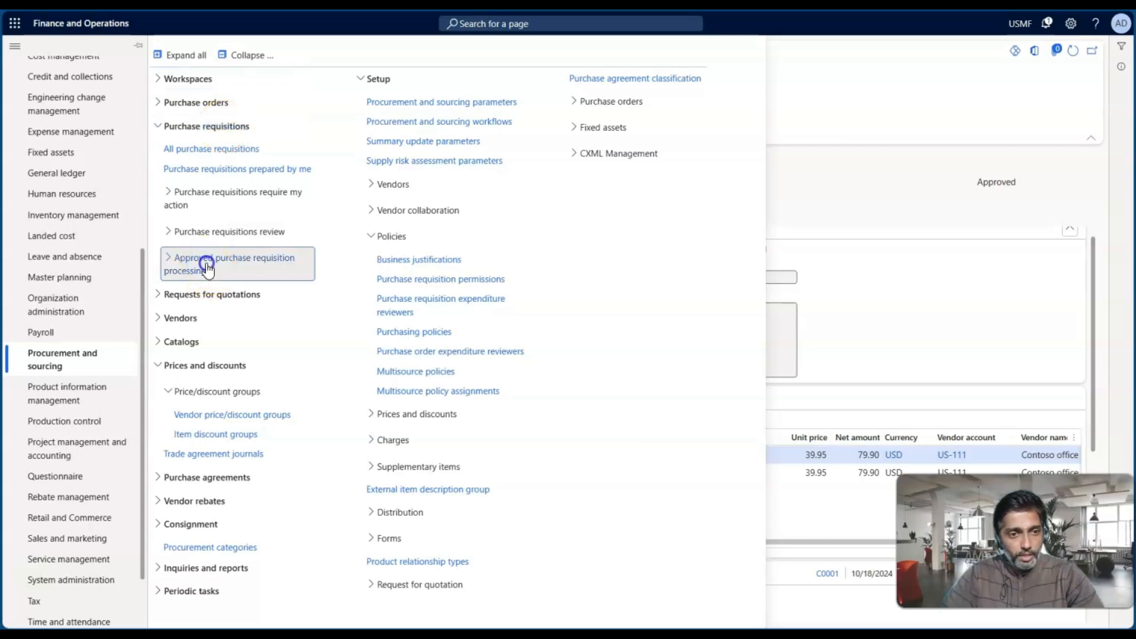
pyautogui.click(205, 331)
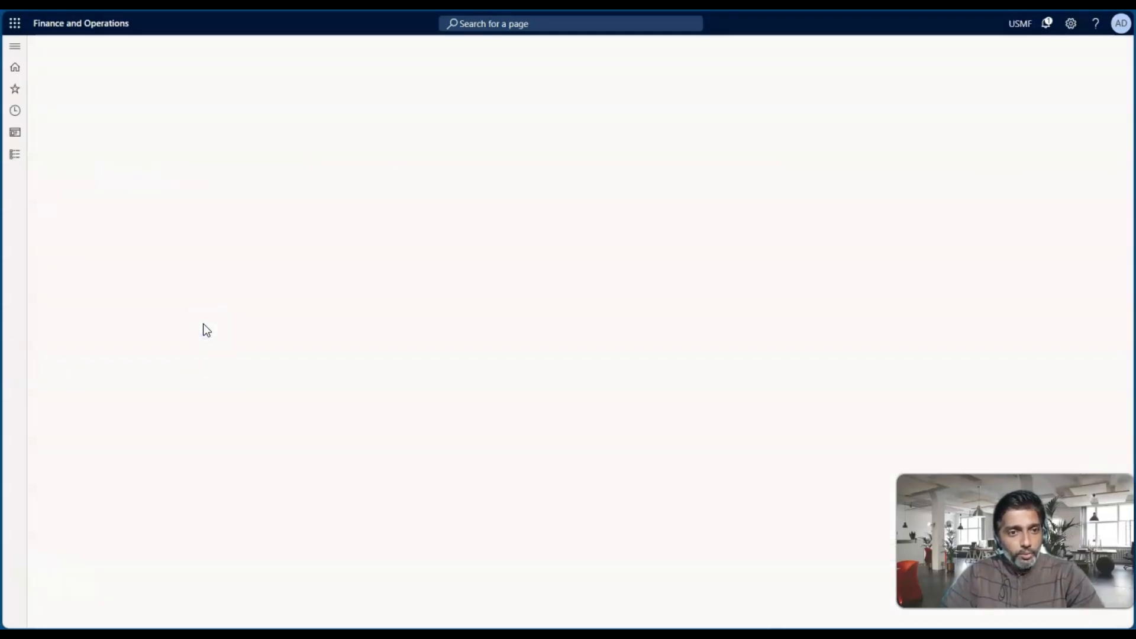
# Step: Examine the two PR - Test - 03 lines on the release page and the option for creating a purchase order from them
pyautogui.click(303, 279)
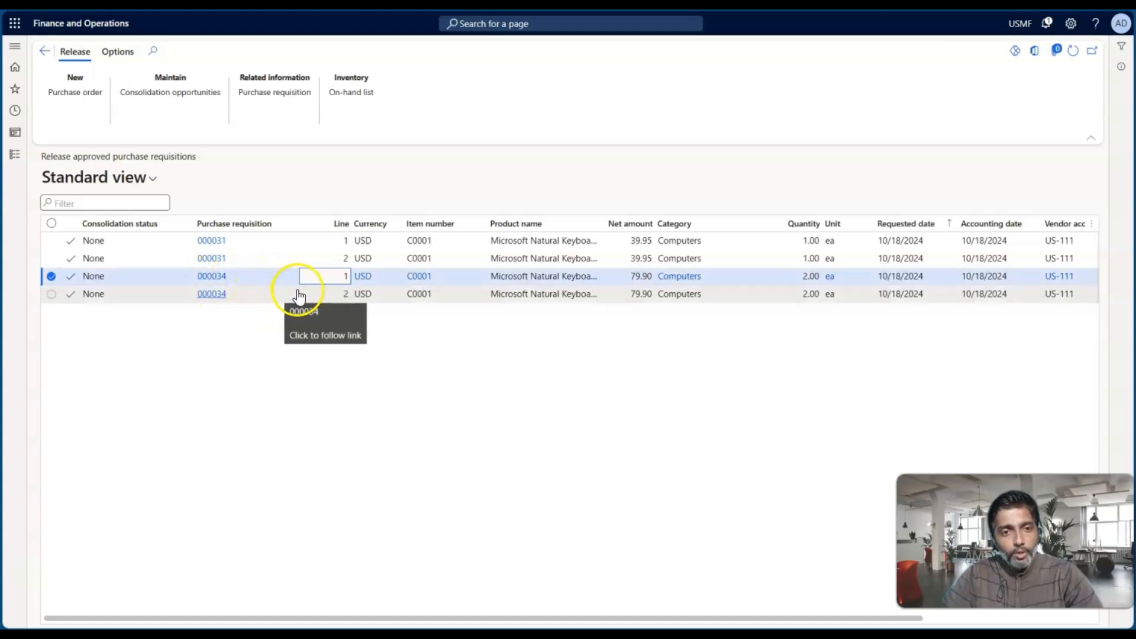
pyautogui.click(309, 293)
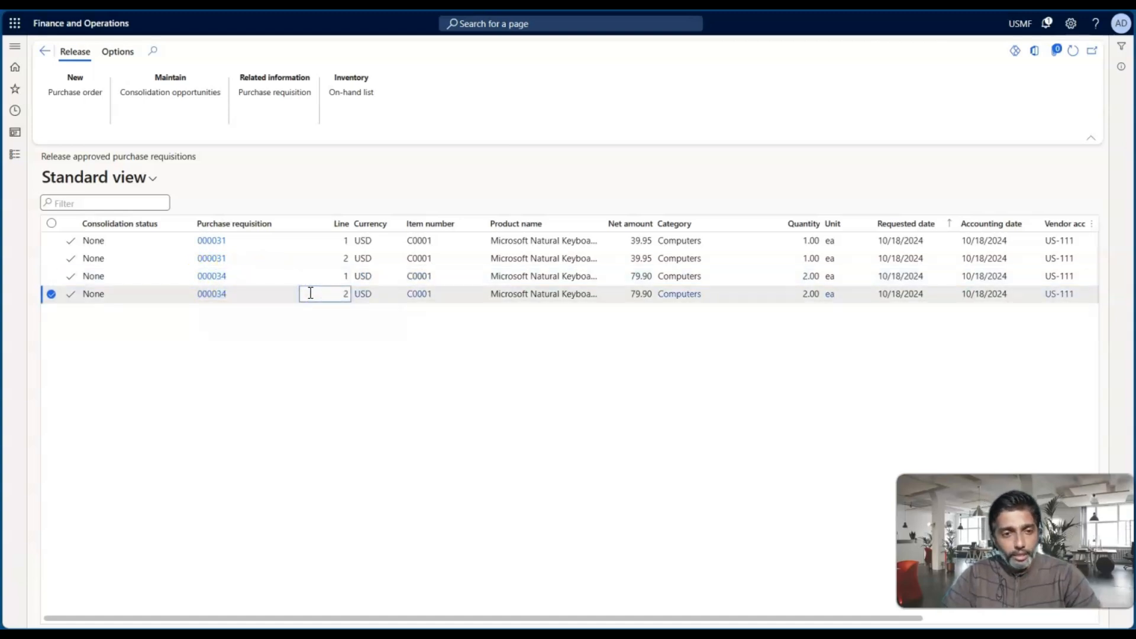
pyautogui.click(81, 106)
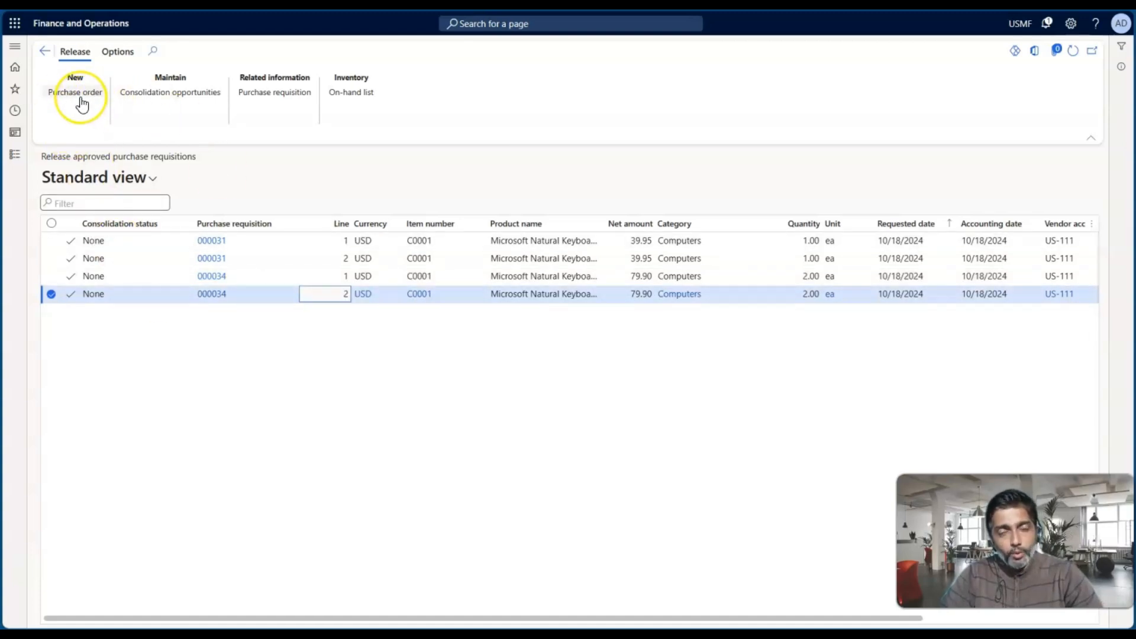
pyautogui.click(304, 275)
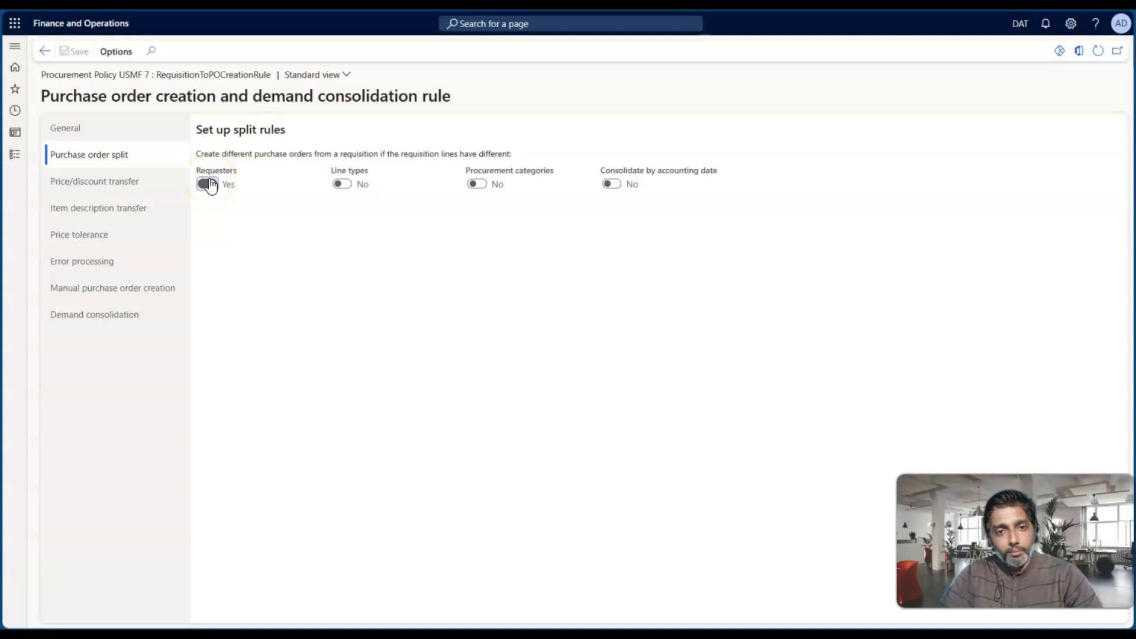
# Step: Review the rule's manual purchase order creation setting, then return to Procurement Policy USMF and retire the active purchase order creation and demand consolidation rule
pyautogui.click(131, 290)
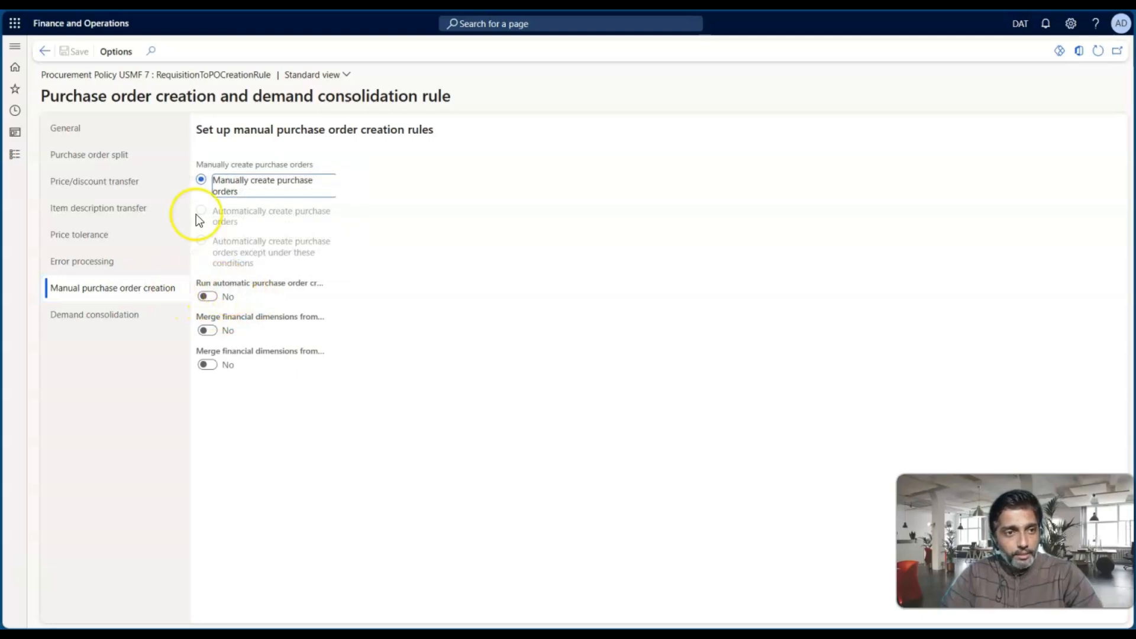
pyautogui.click(44, 52)
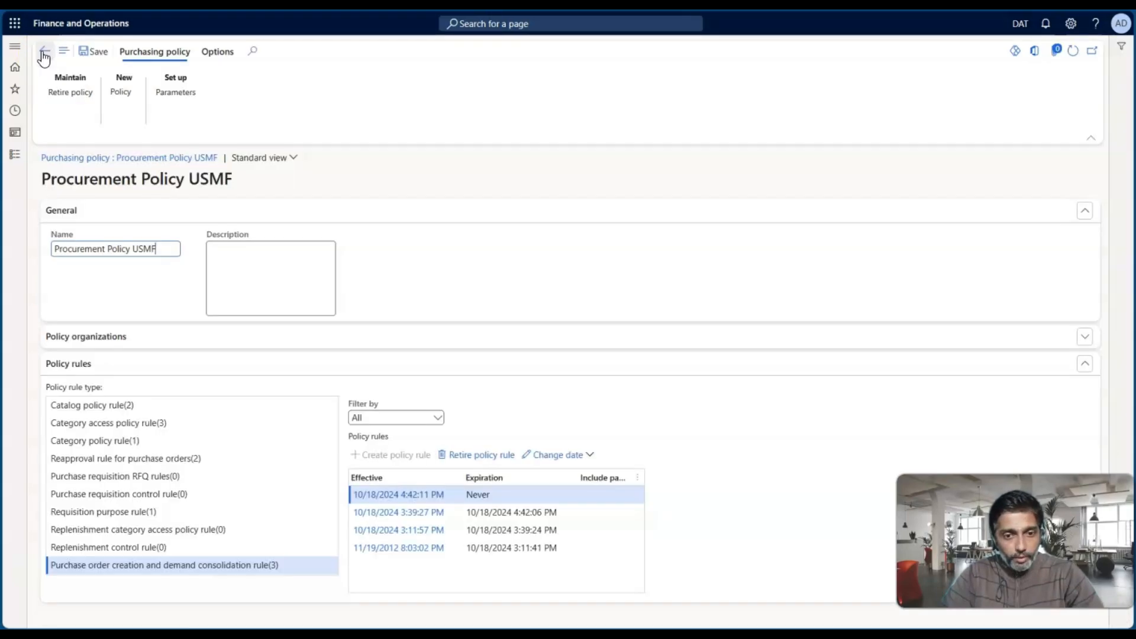
pyautogui.click(470, 455)
pyautogui.click(698, 297)
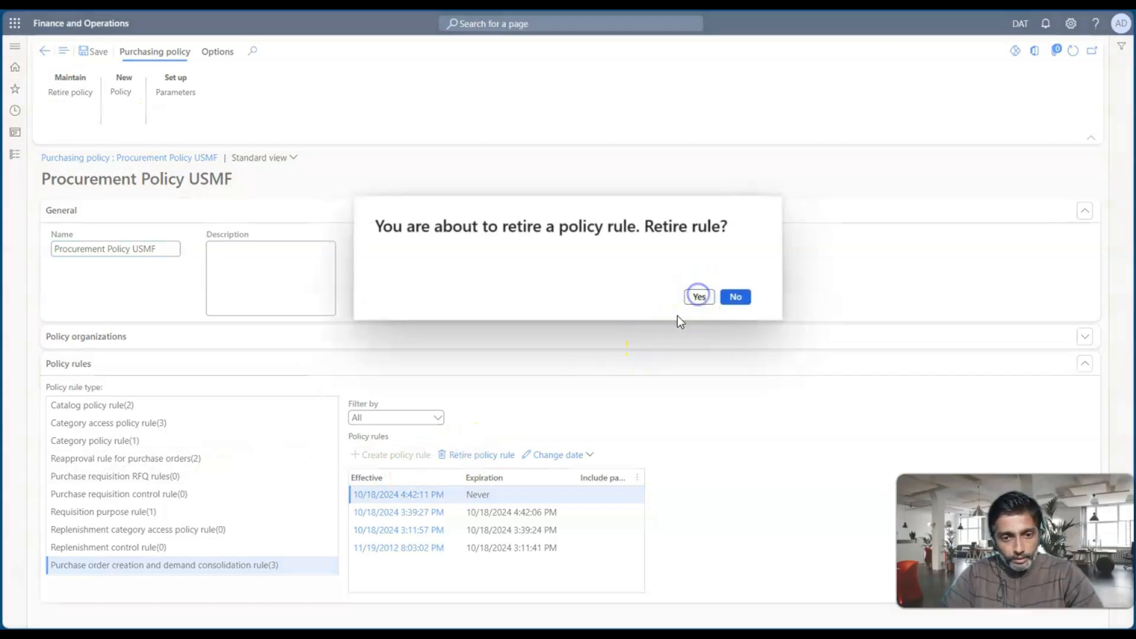
# Step: Create a new purchase order creation and demand consolidation rule and set its purchase order split by Requesters to Yes
pyautogui.click(412, 457)
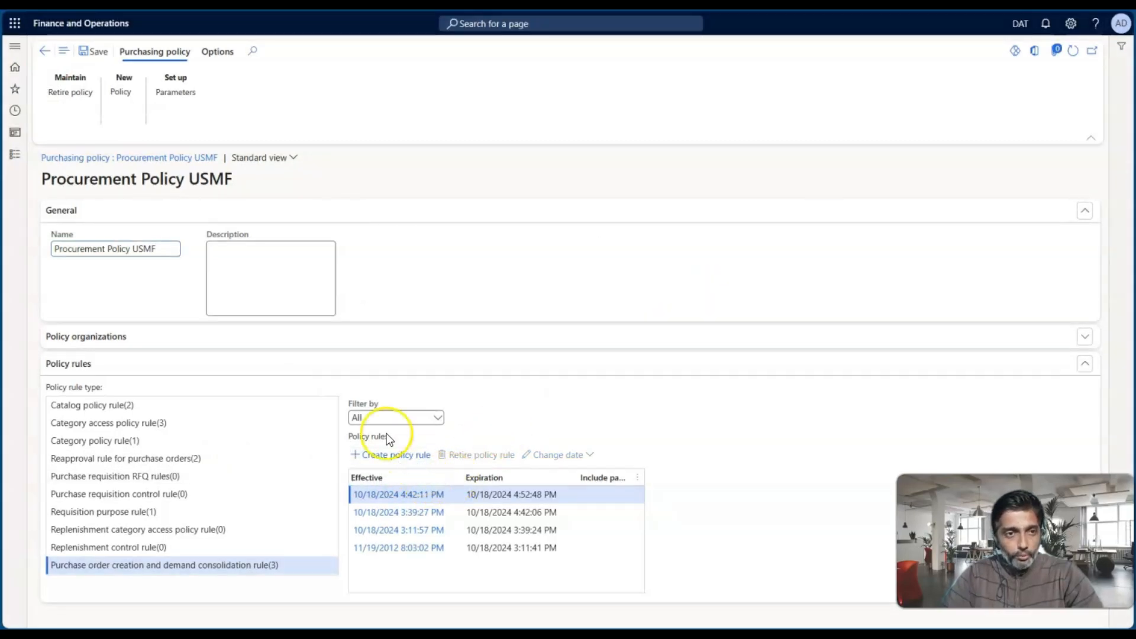
pyautogui.click(121, 153)
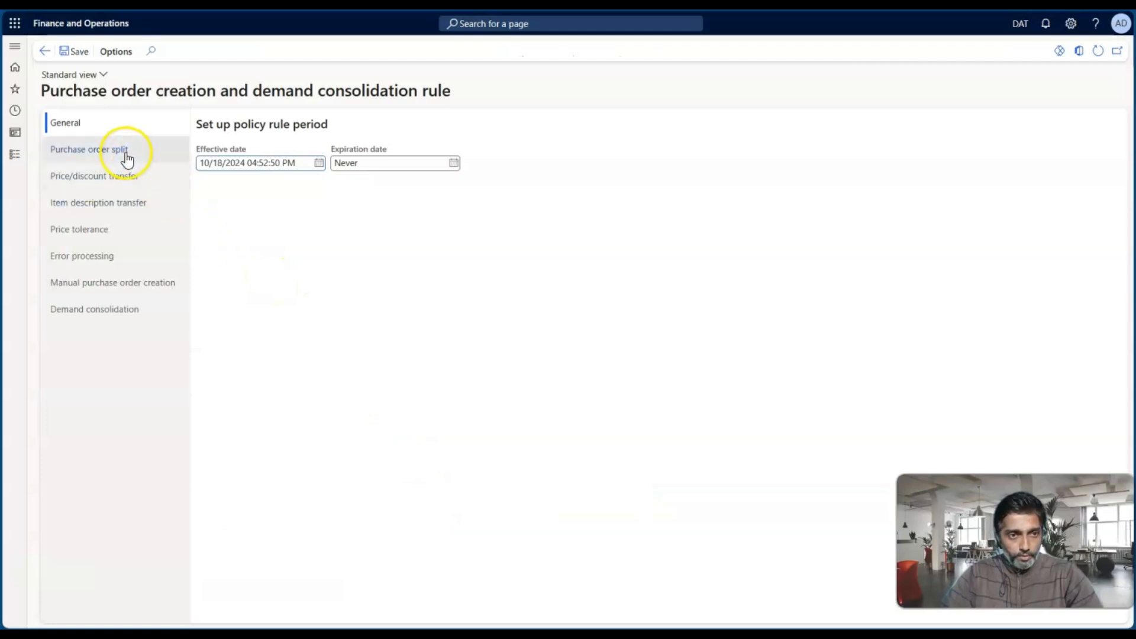
pyautogui.click(208, 179)
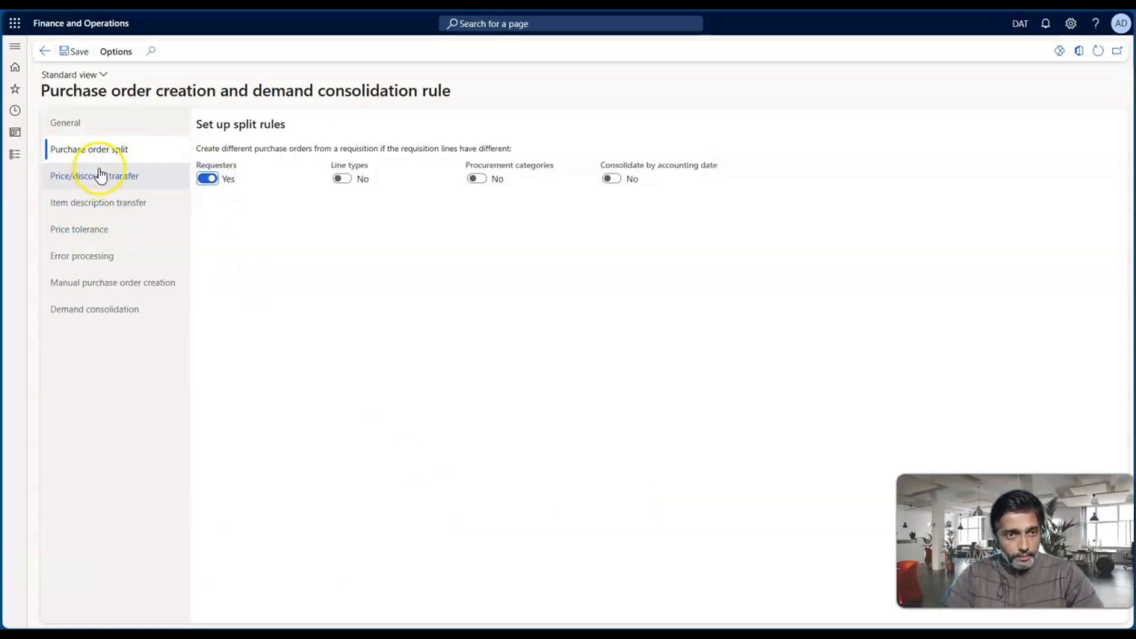
# Step: Set the new rule's manual purchase order creation option to automatically create purchase orders, comparing it with the release approved purchase requisitions page
pyautogui.click(109, 288)
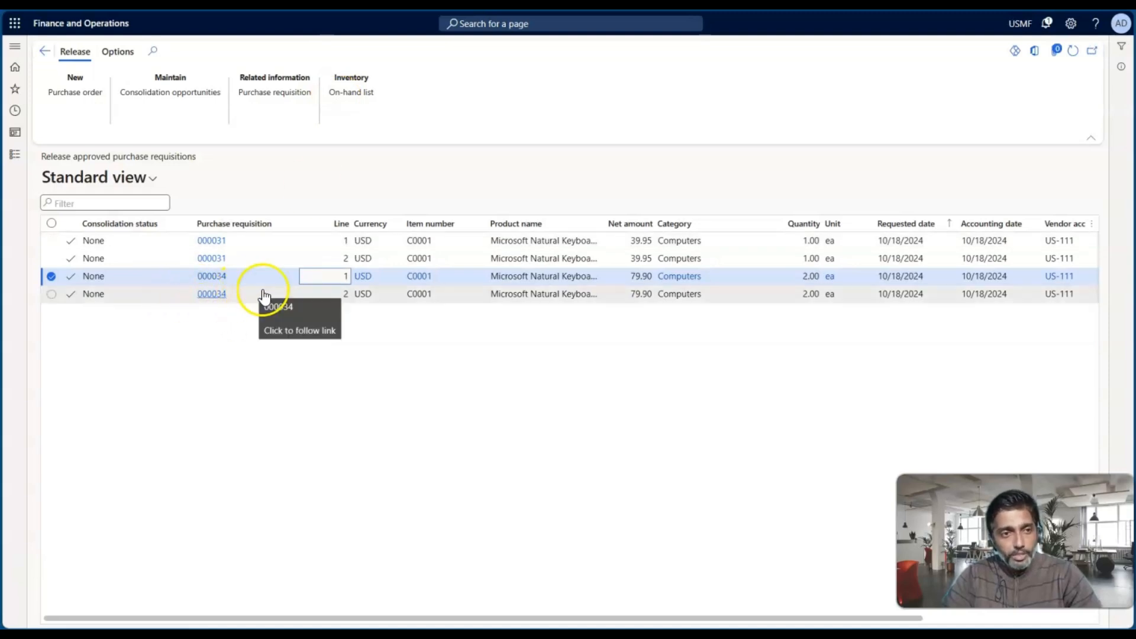
pyautogui.moveTo(41, 157); pyautogui.dragTo(204, 161)
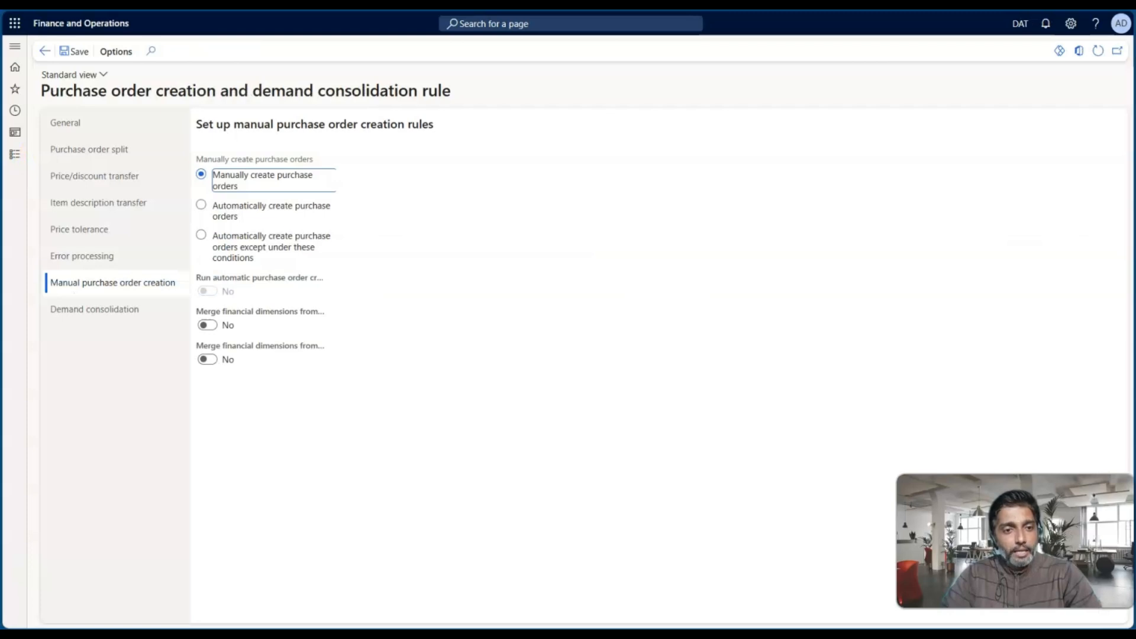
pyautogui.click(202, 205)
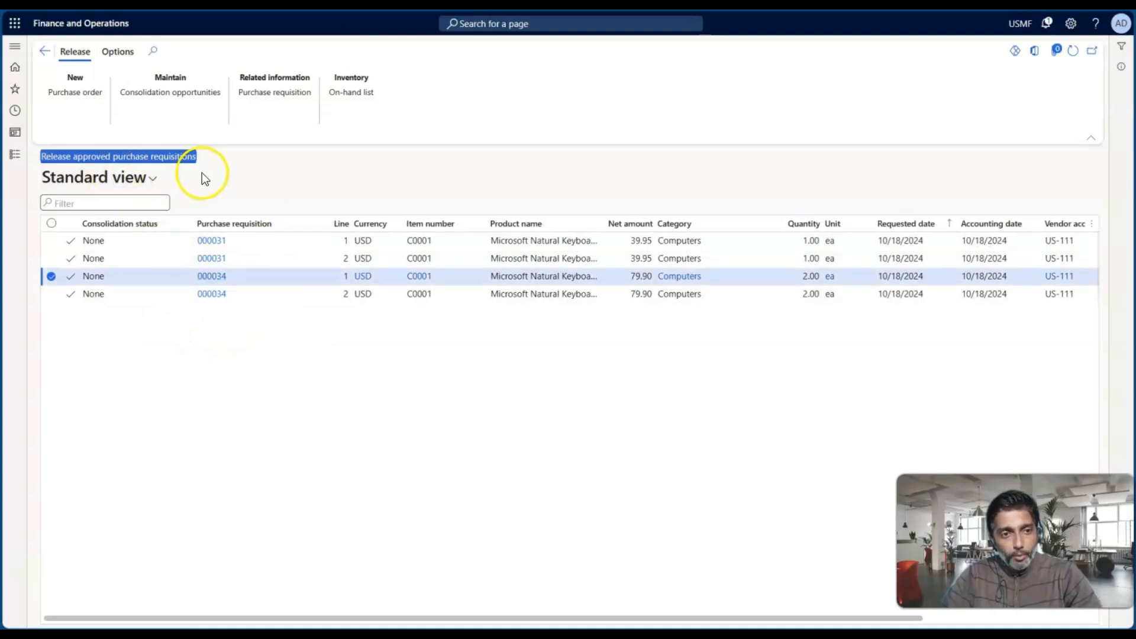
pyautogui.click(213, 296)
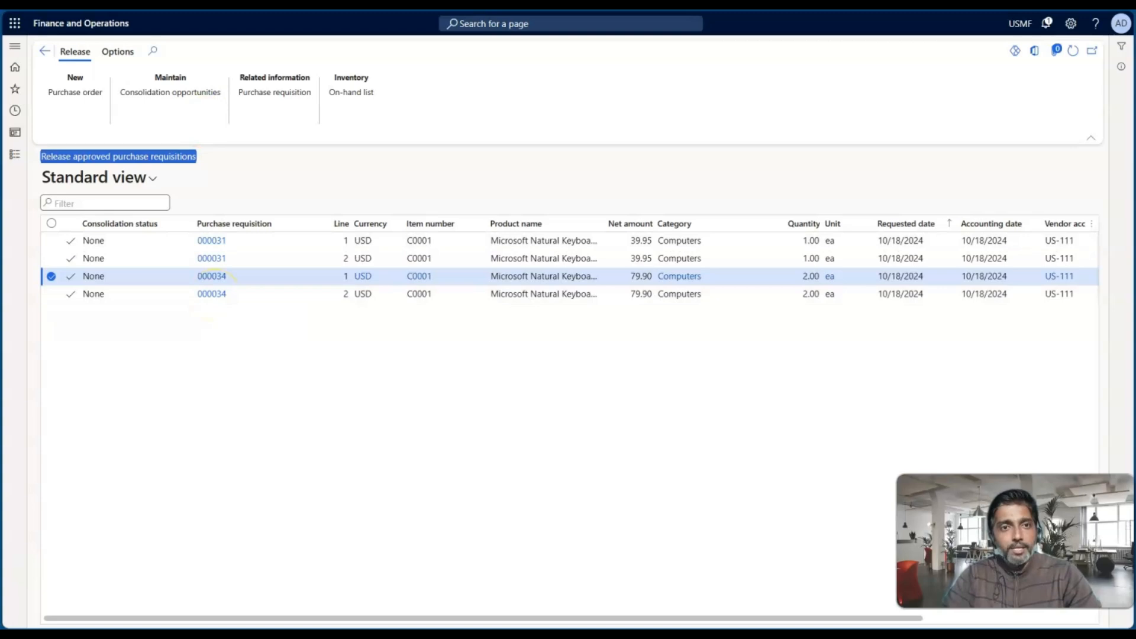
pyautogui.click(178, 3)
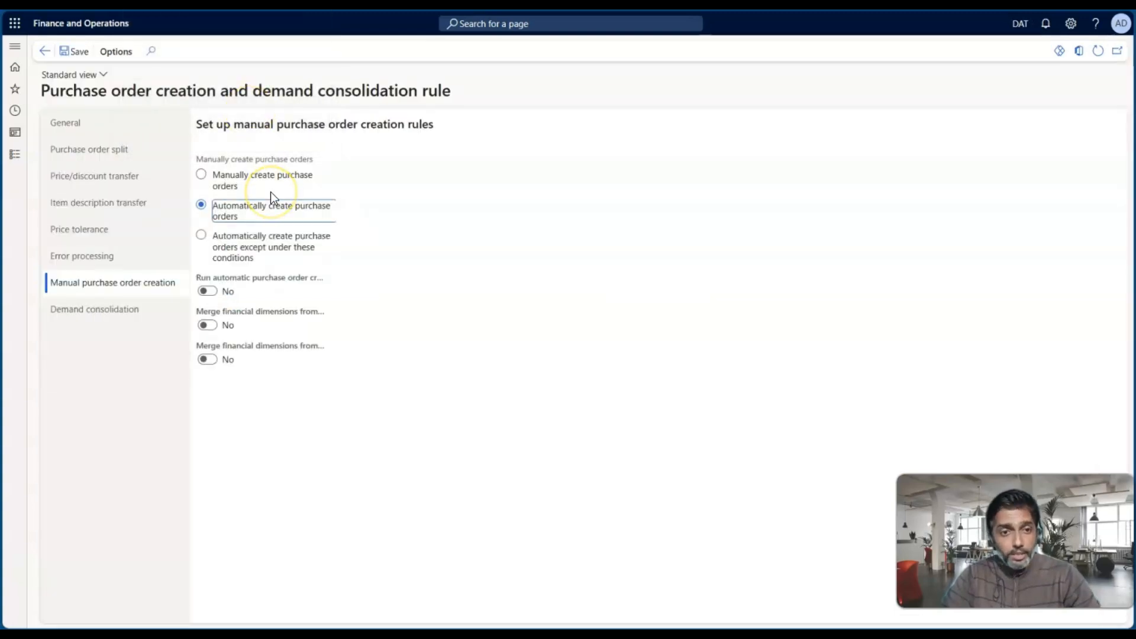
# Step: Try automatic purchase order creation with exceptions, using Under specific conditions for internal catalog items, and review the category and vendor grids
pyautogui.click(201, 236)
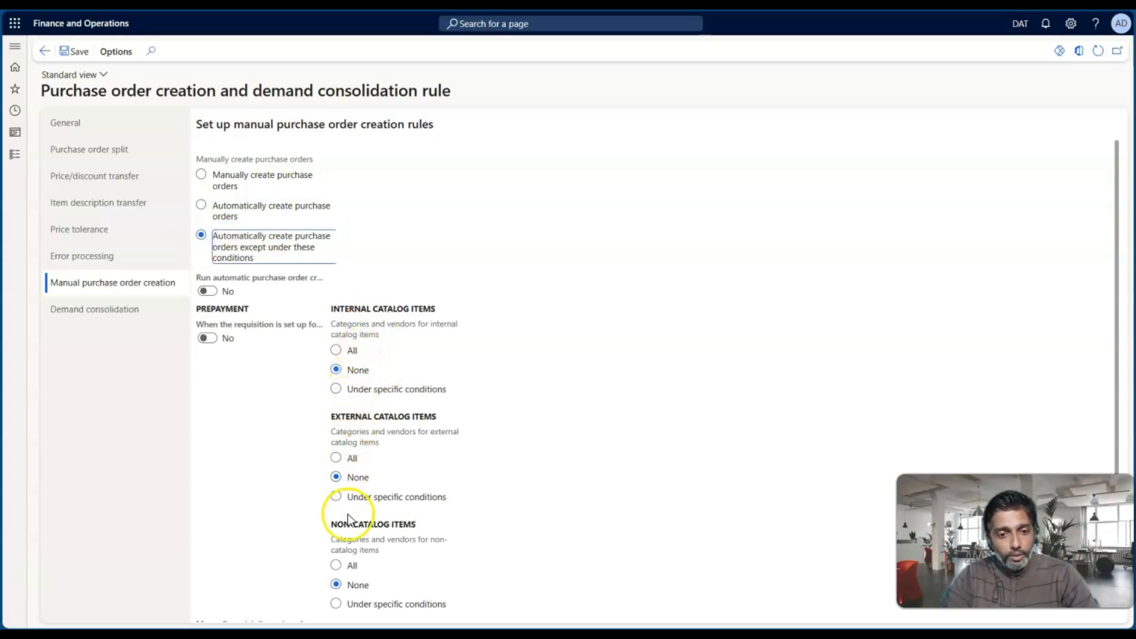
pyautogui.scroll(-1, 349, 519)
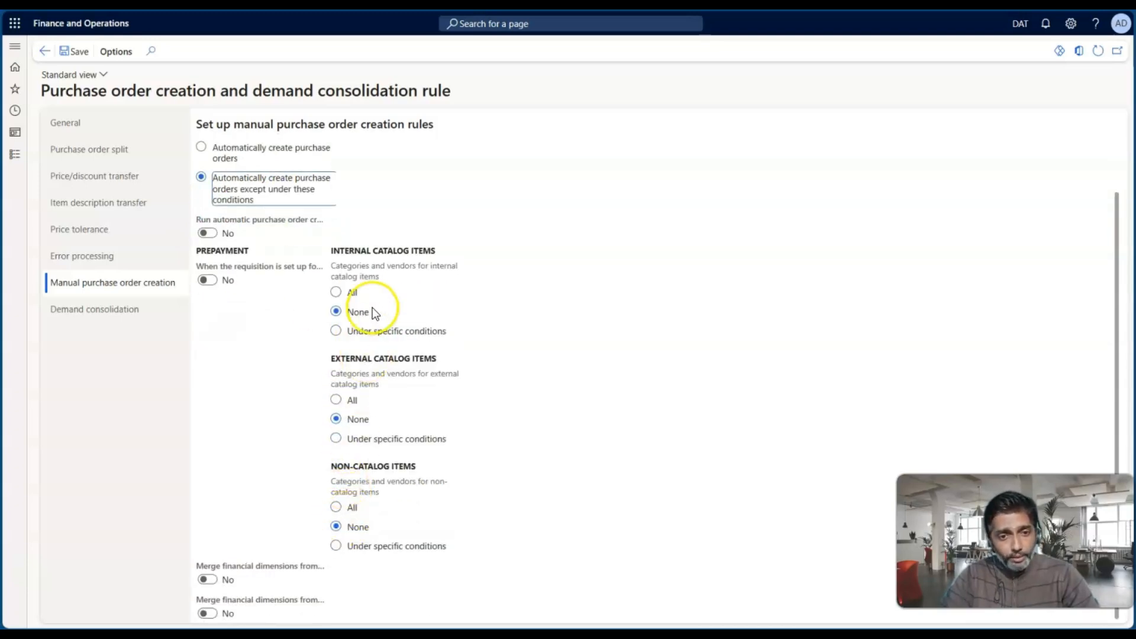
pyautogui.click(346, 336)
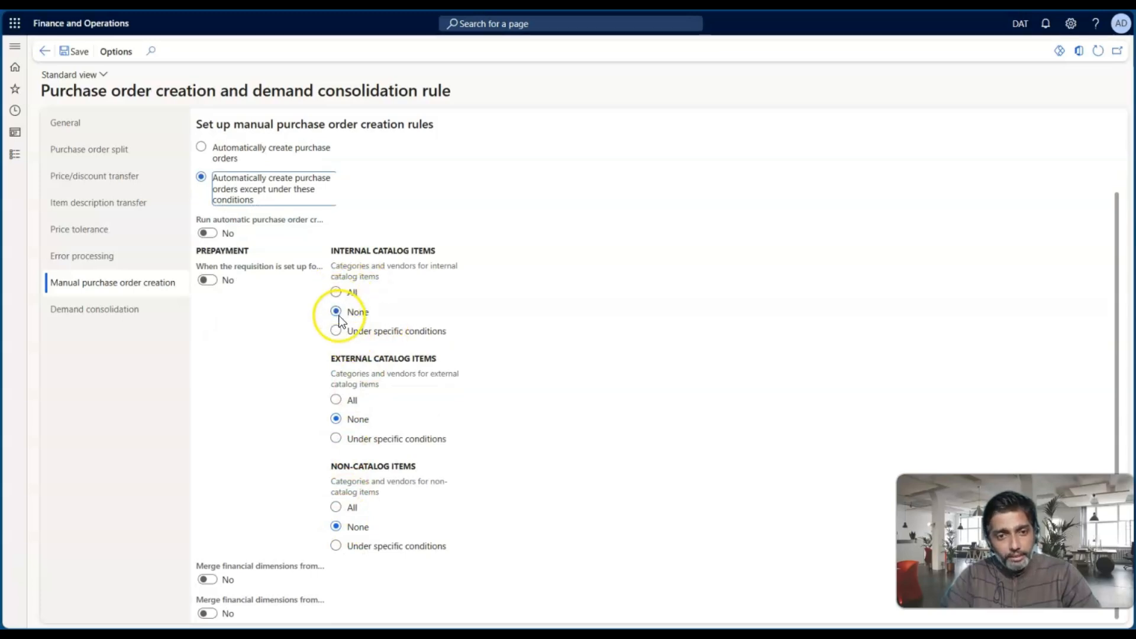
pyautogui.click(335, 332)
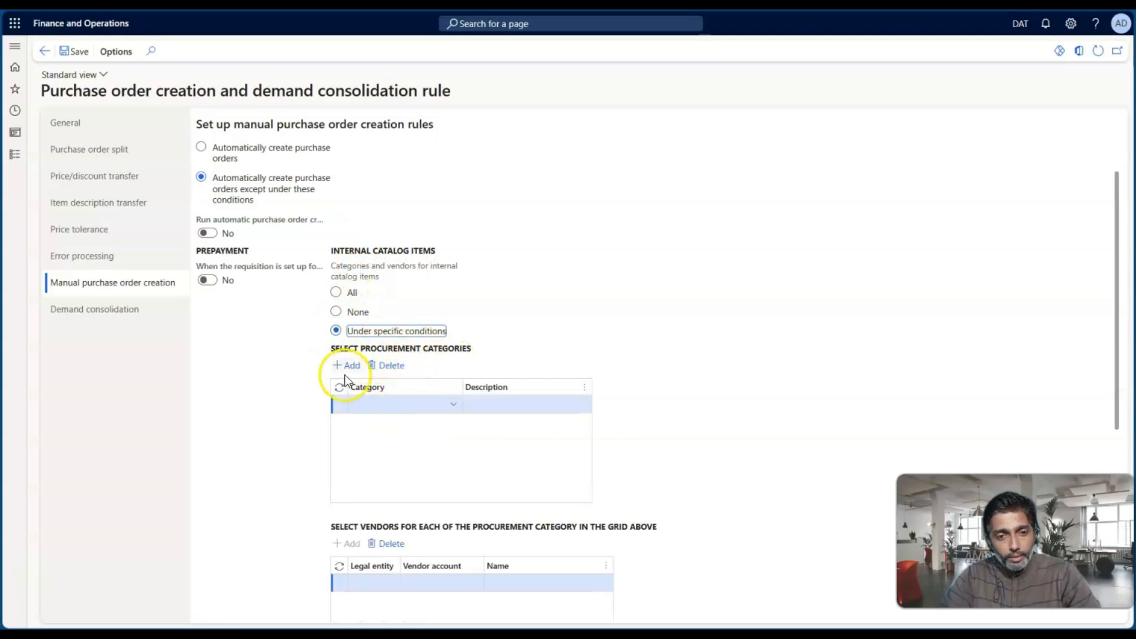
pyautogui.scroll(-3, 372, 481)
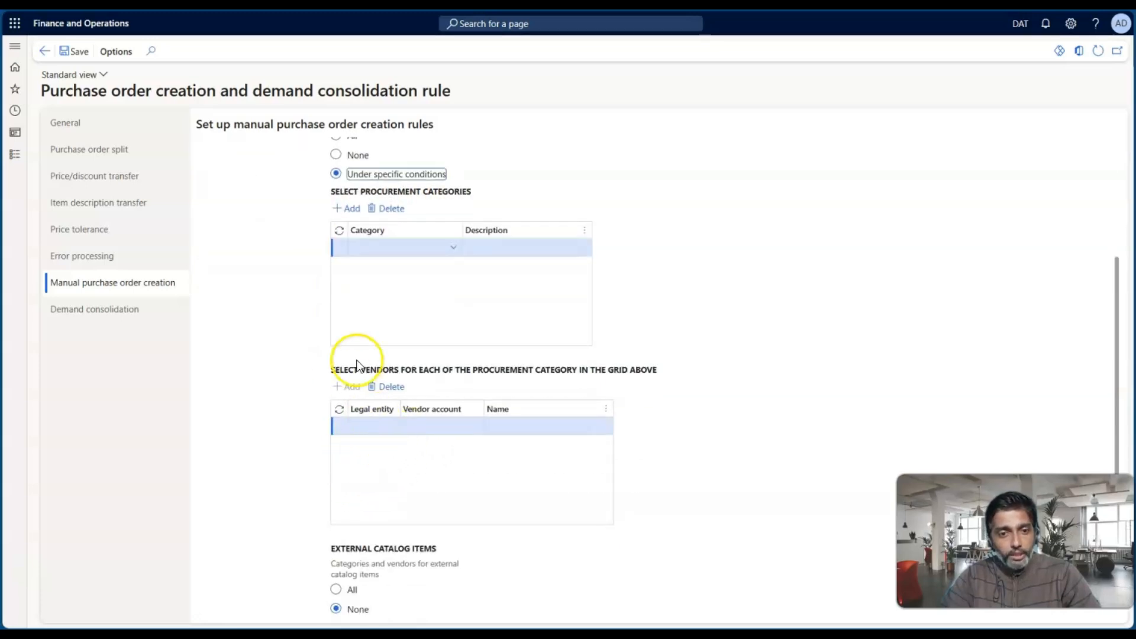
pyautogui.scroll(4, 395, 312)
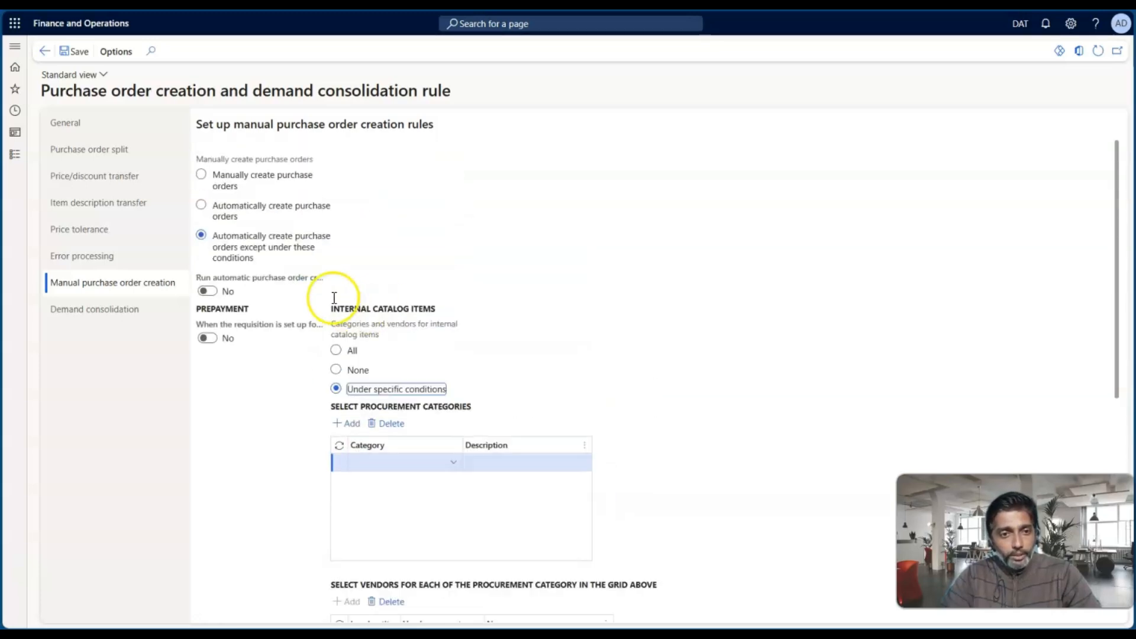
# Step: Select Automatically create purchase orders without exceptions and save the rule
pyautogui.click(212, 208)
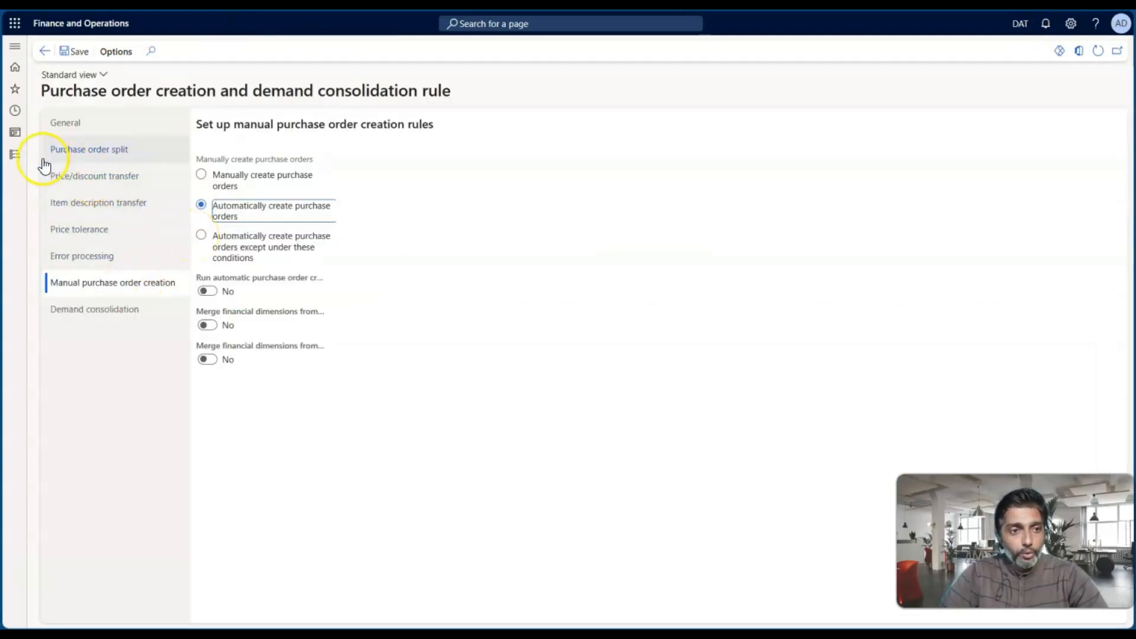
pyautogui.click(76, 52)
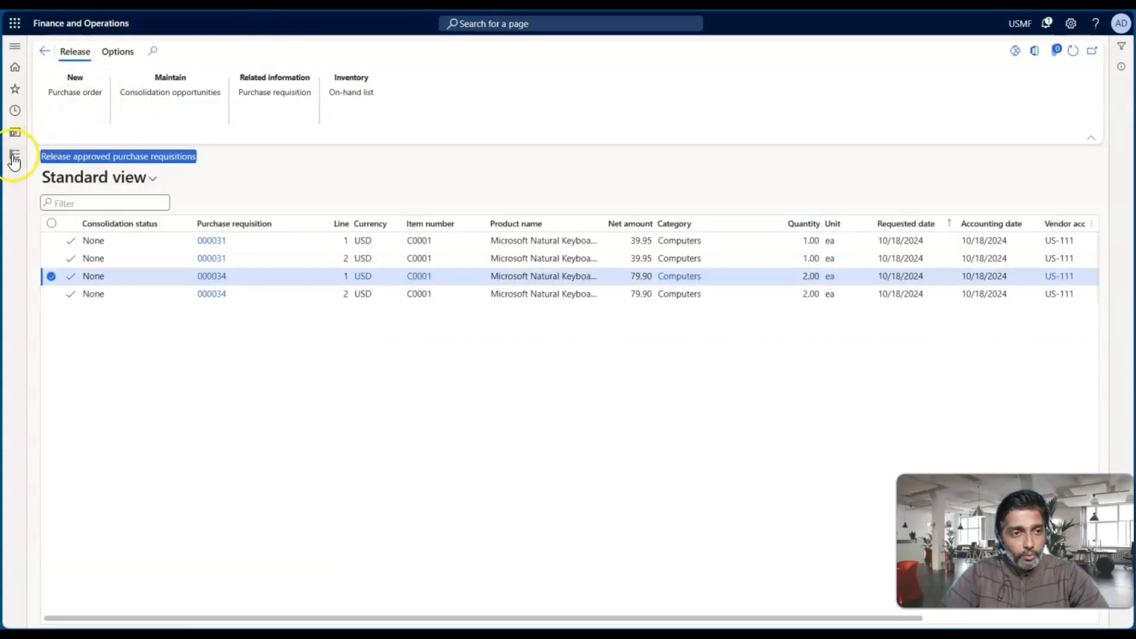
# Step: Open all purchase requisitions and create a new requisition named PR Test - 04 with the default dates
pyautogui.click(15, 157)
pyautogui.scroll(-10, 47, 423)
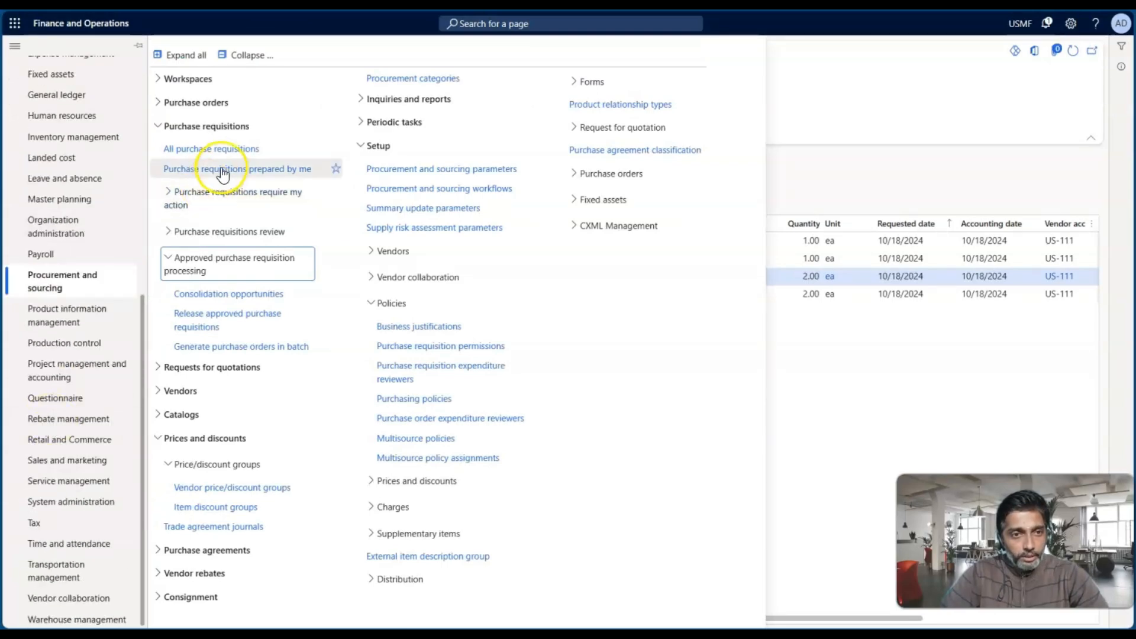
pyautogui.click(220, 149)
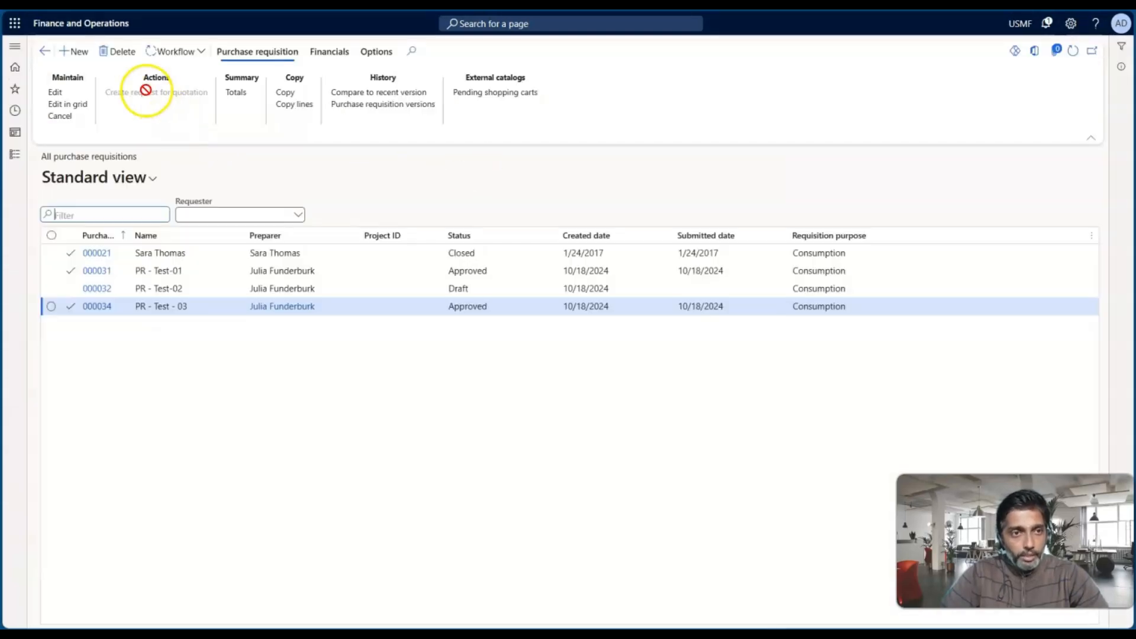
pyautogui.click(75, 51)
pyautogui.click(991, 126)
pyautogui.write('PR Test - 04')
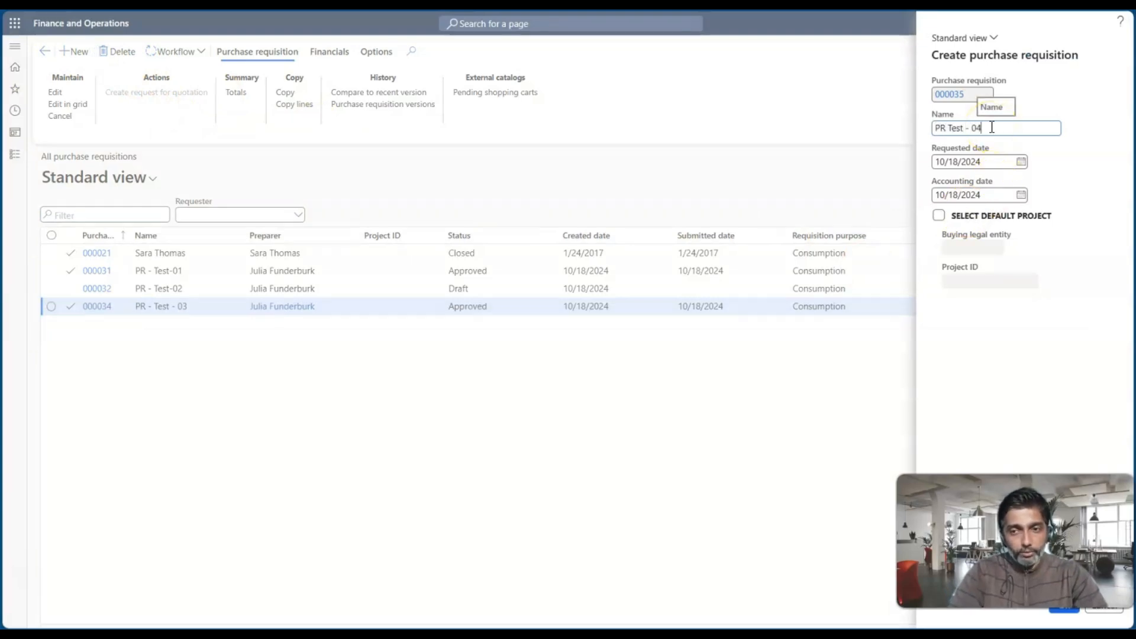
pyautogui.press('Tab')
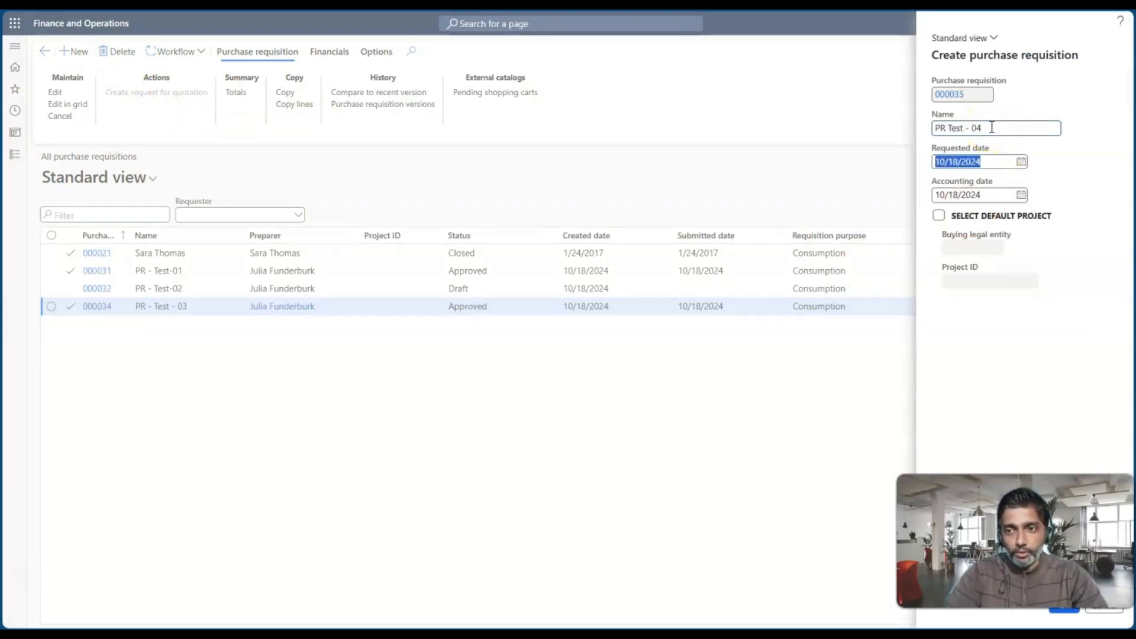
pyautogui.click(1066, 612)
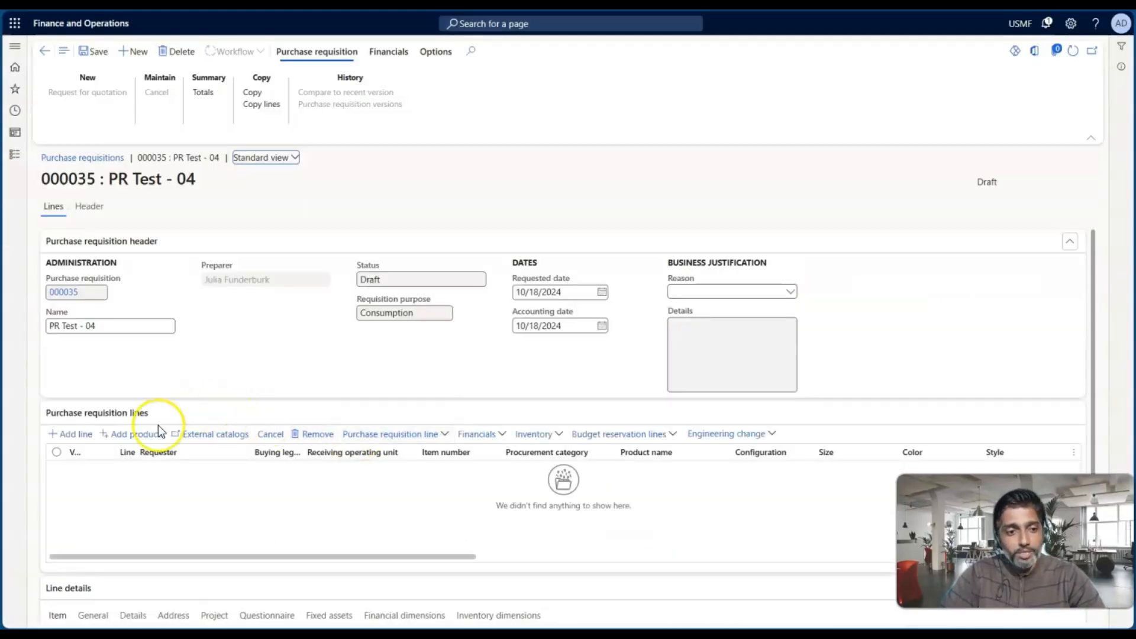
# Step: Add a requisition line with the default requester for item C0001 and a quantity of 3
pyautogui.click(72, 435)
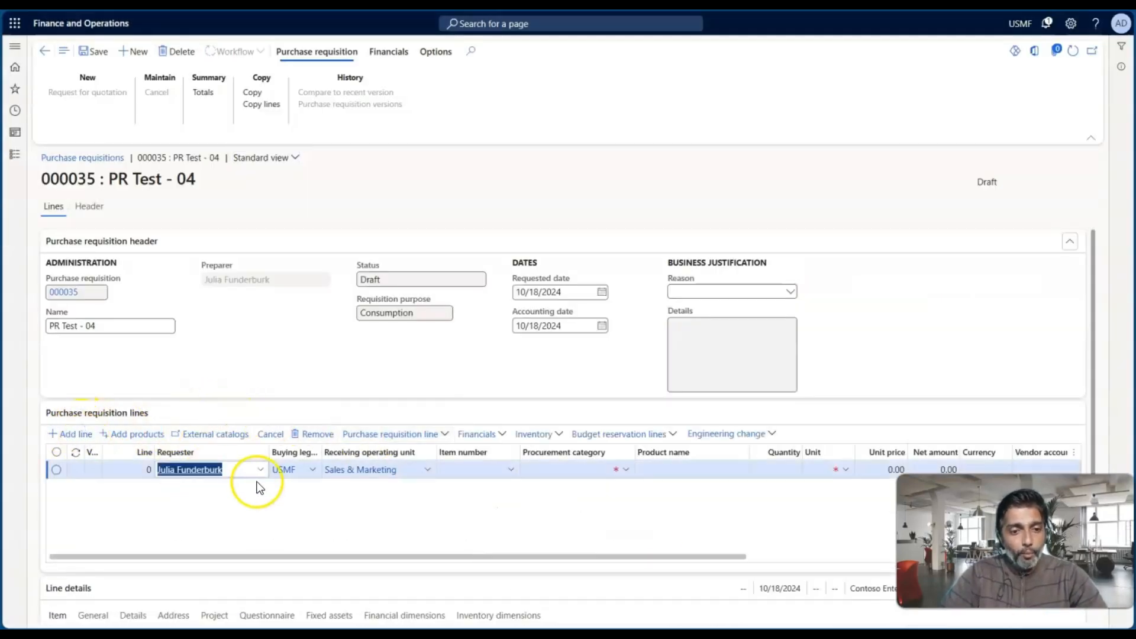
pyautogui.click(261, 469)
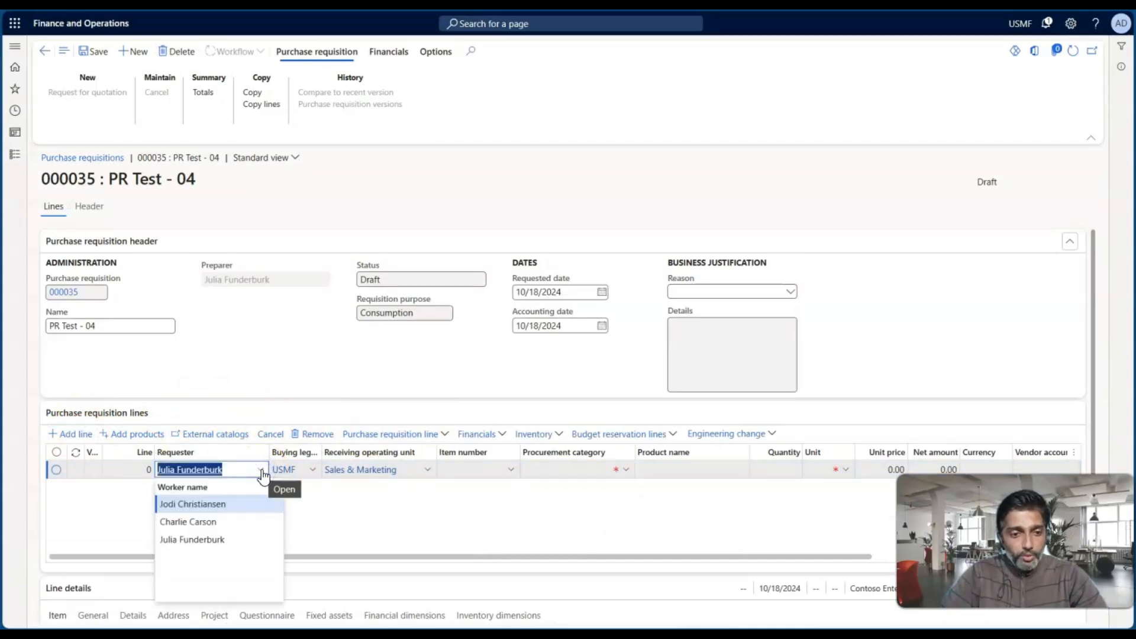
pyautogui.click(513, 472)
pyautogui.click(481, 502)
pyautogui.click(705, 466)
pyautogui.write('3')
pyautogui.press('Tab')
pyautogui.click(445, 512)
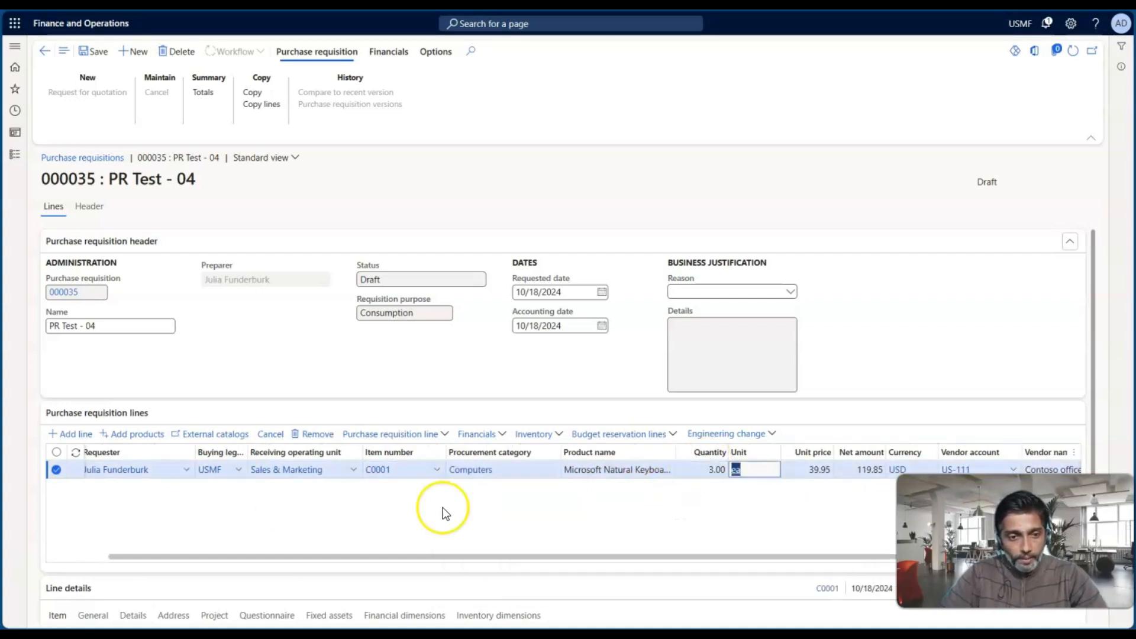
# Step: Add a second requisition line with the Human Resources worker as requester, item C0001 and a quantity of 3
pyautogui.click(275, 502)
pyautogui.click(190, 485)
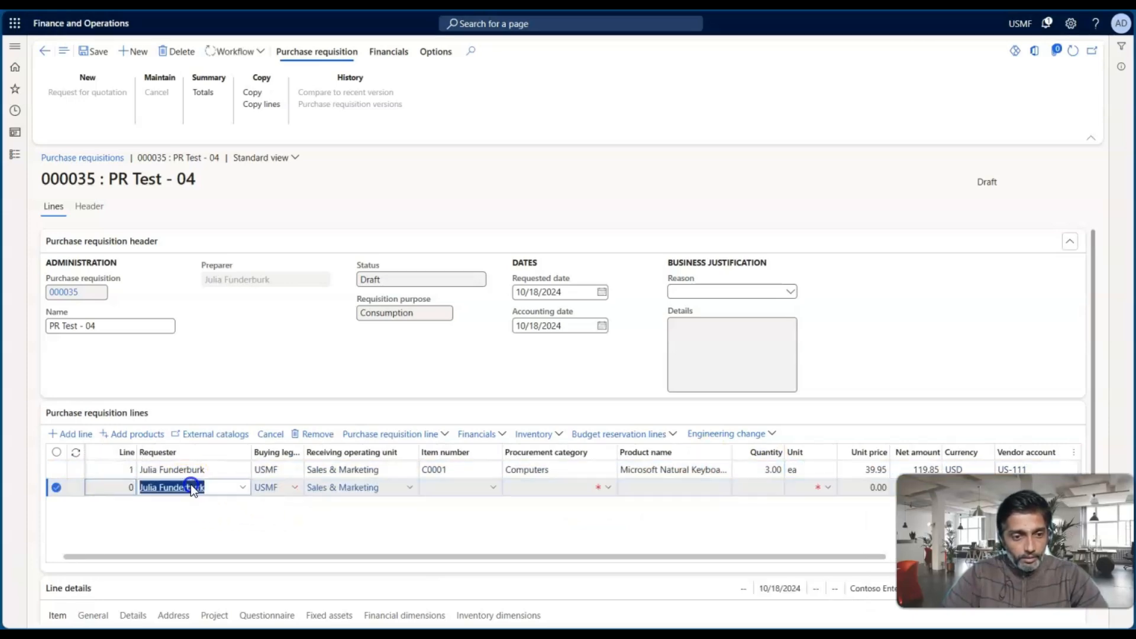
pyautogui.click(242, 487)
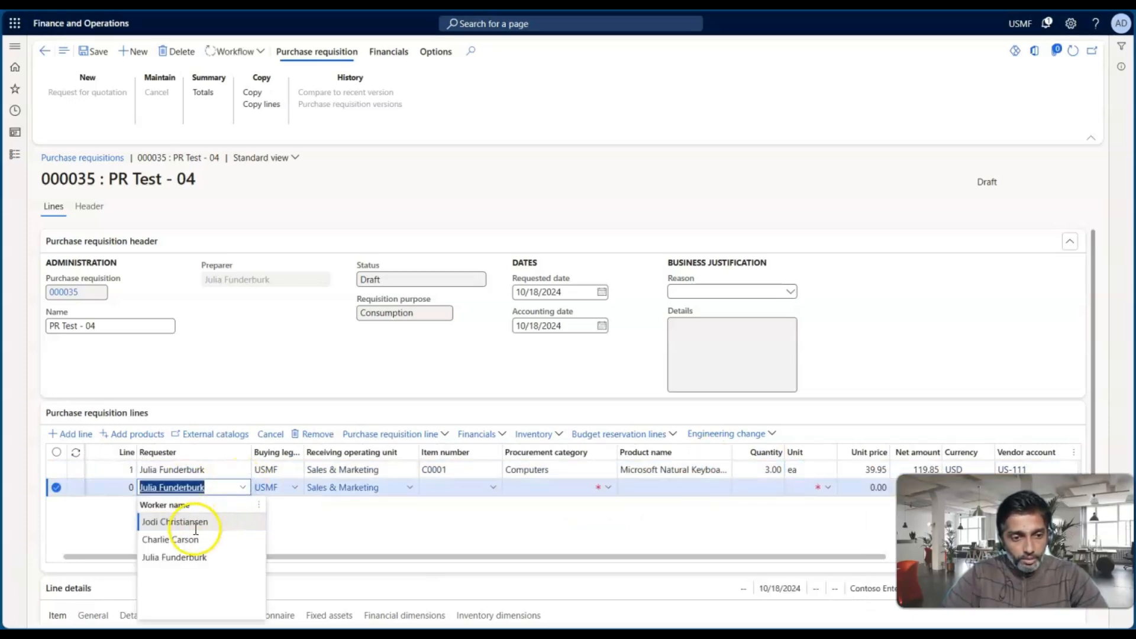
pyautogui.click(178, 521)
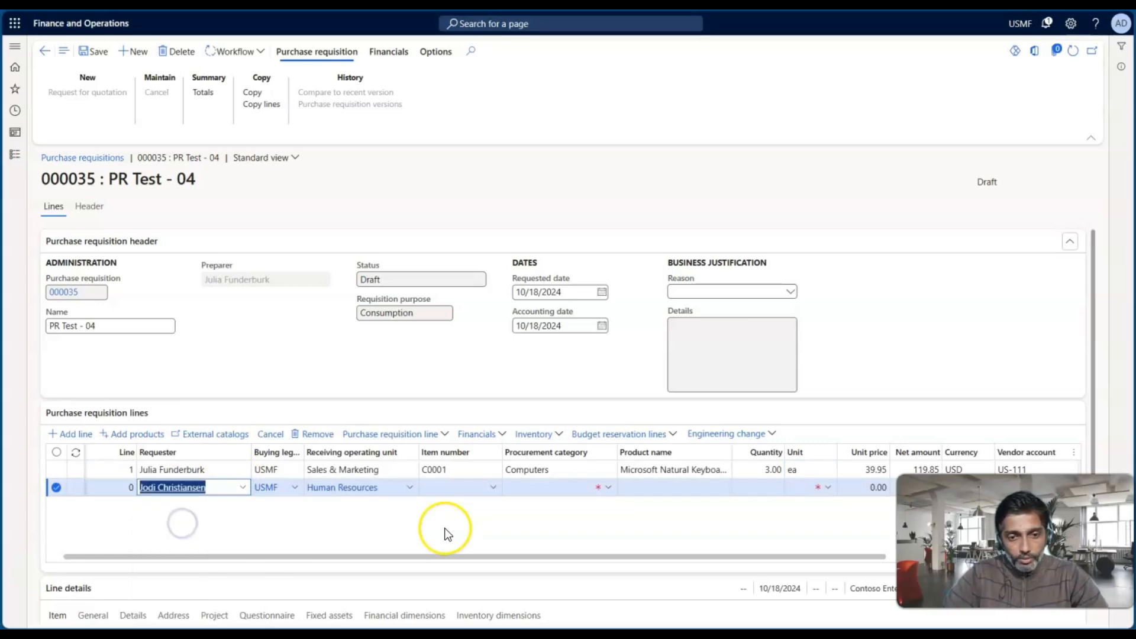
pyautogui.click(493, 487)
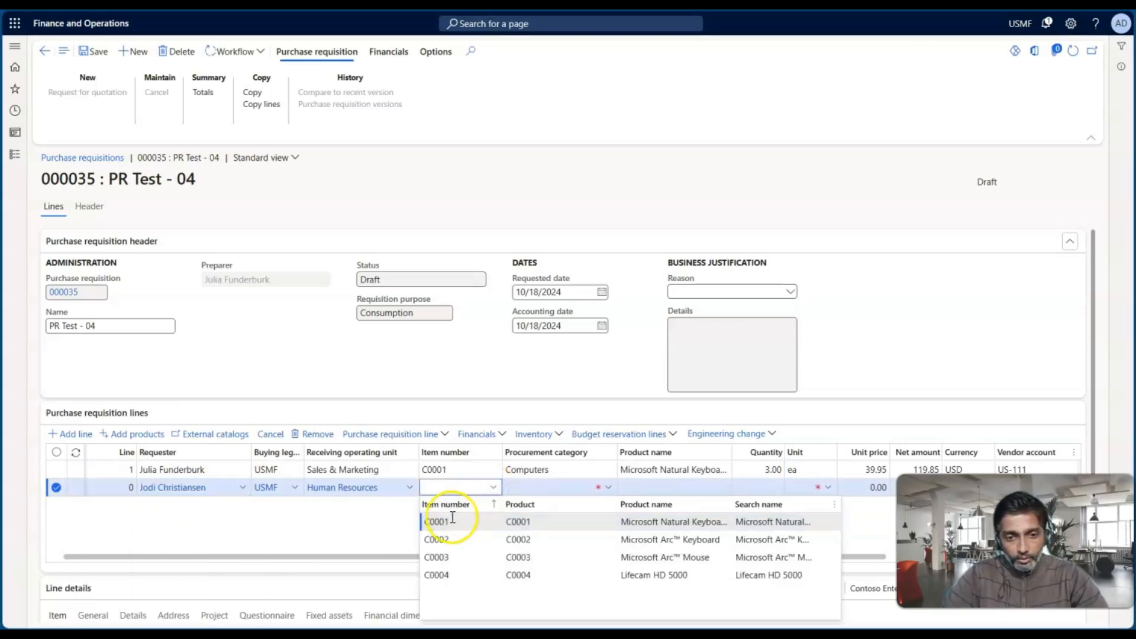
pyautogui.click(452, 520)
pyautogui.click(650, 485)
pyautogui.write('3')
pyautogui.press('Tab')
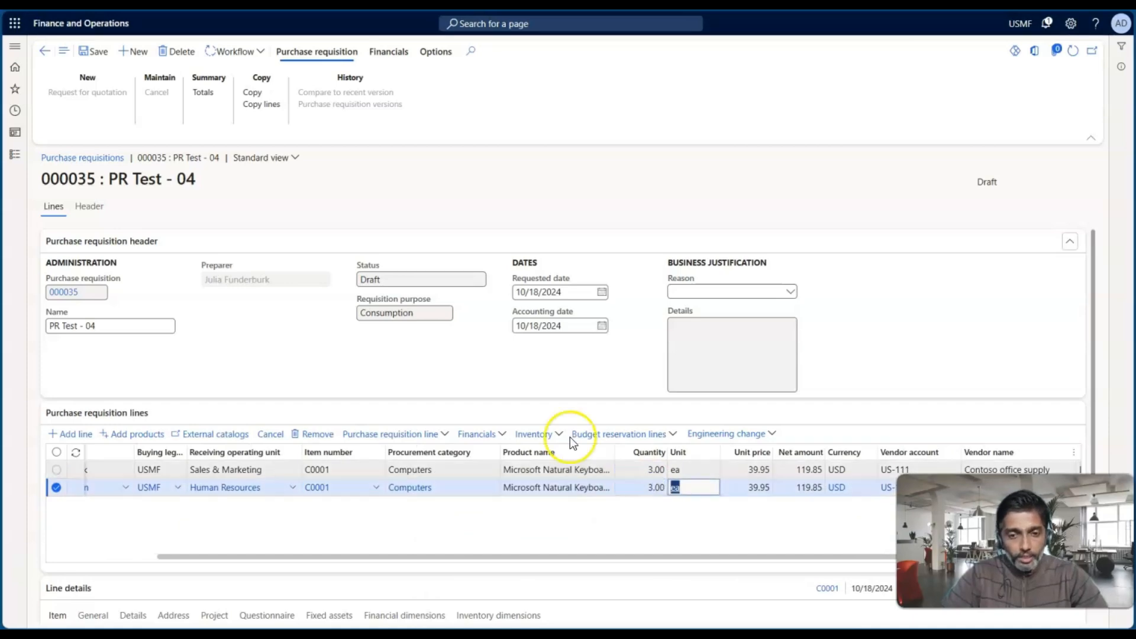
# Step: Save the PR Test - 04 requisition, submit it for approval and refresh the record
pyautogui.click(100, 53)
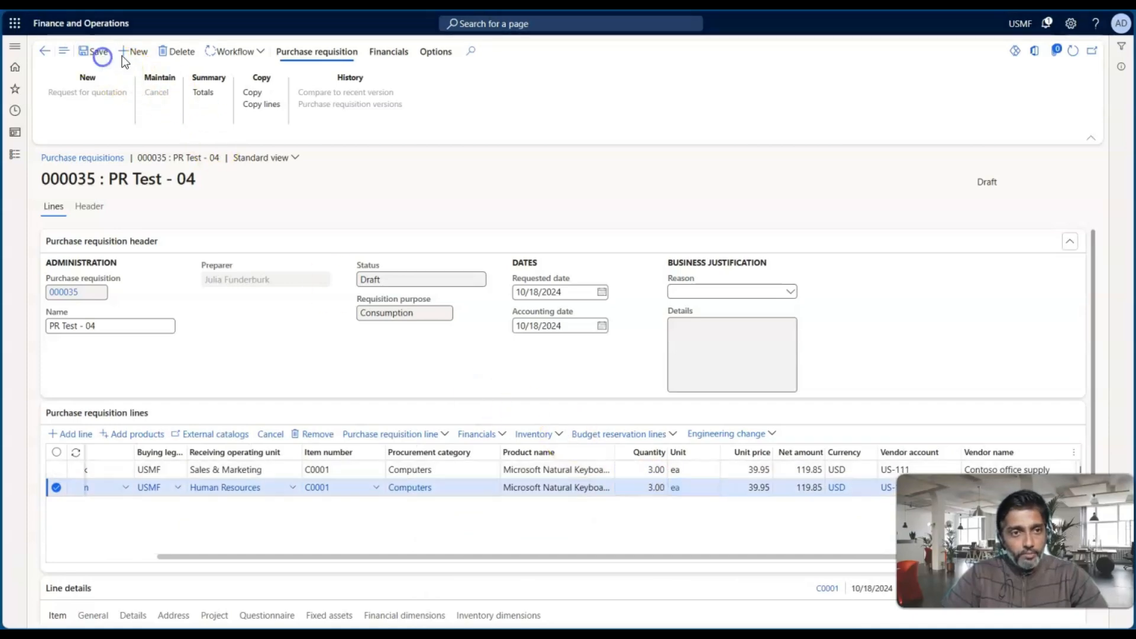
pyautogui.click(240, 51)
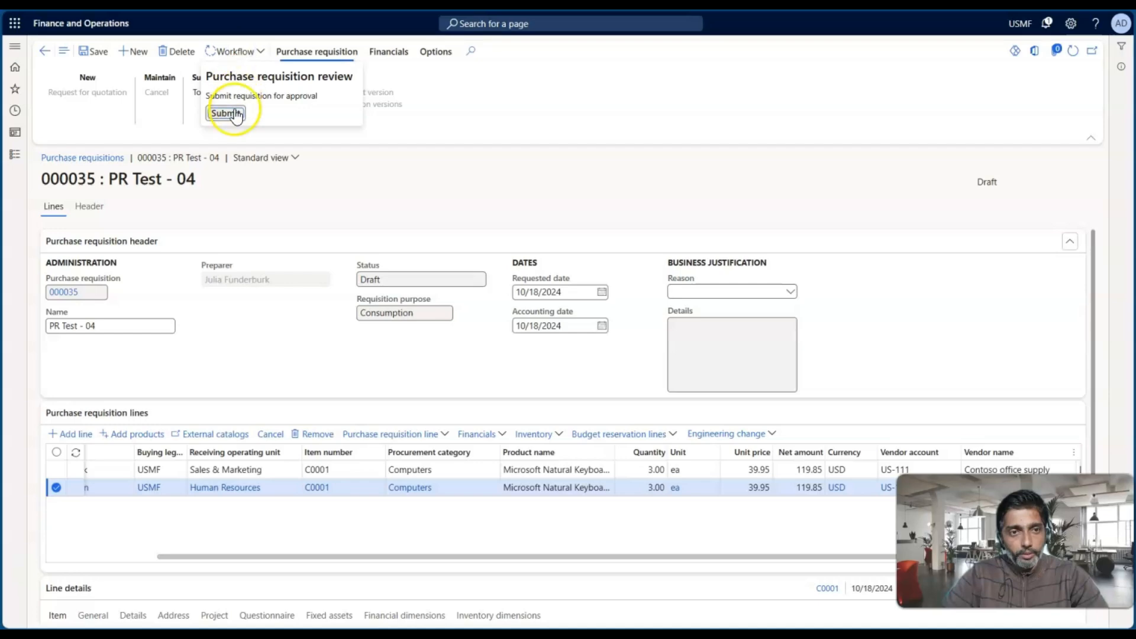
pyautogui.click(234, 113)
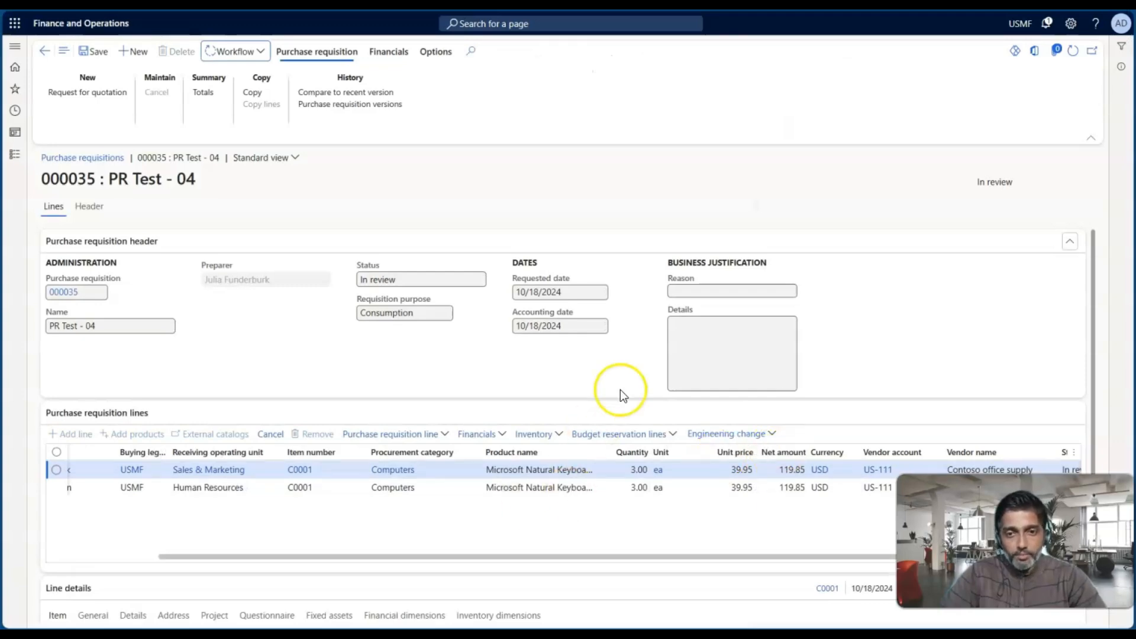
pyautogui.click(1073, 55)
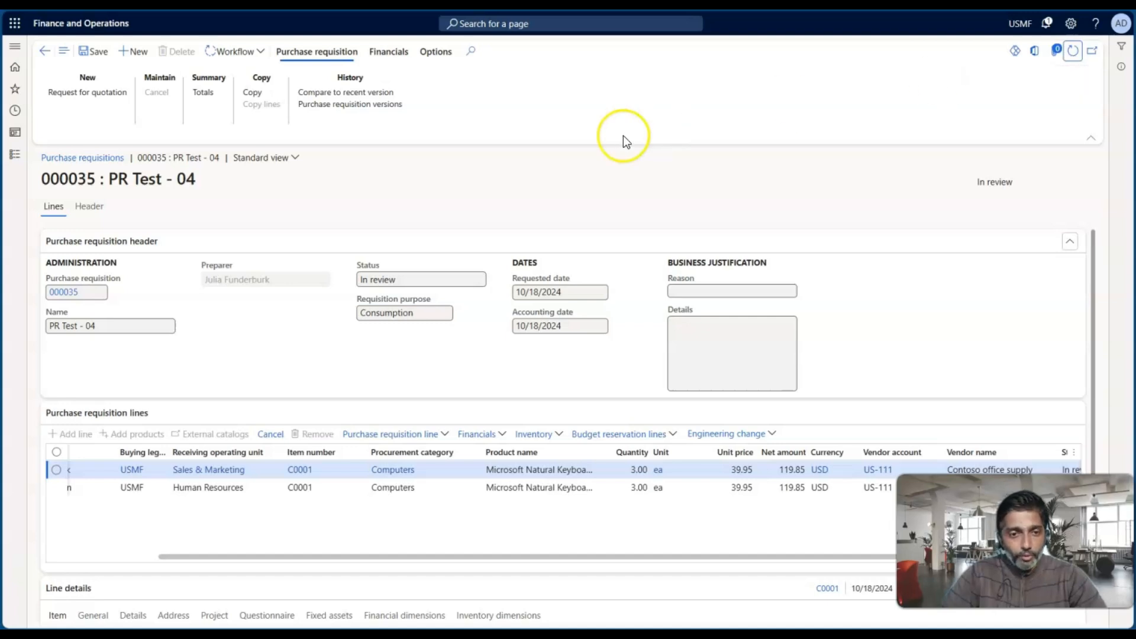
# Step: Open the requisition's workflow history and refresh it to load the approval work items
pyautogui.click(243, 52)
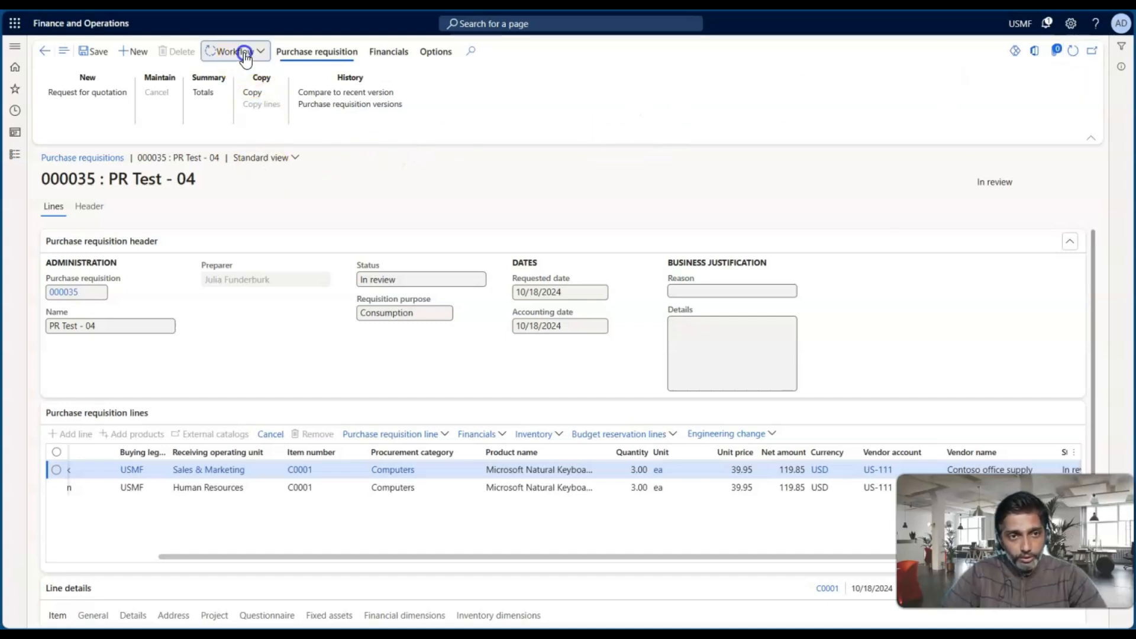
pyautogui.click(286, 113)
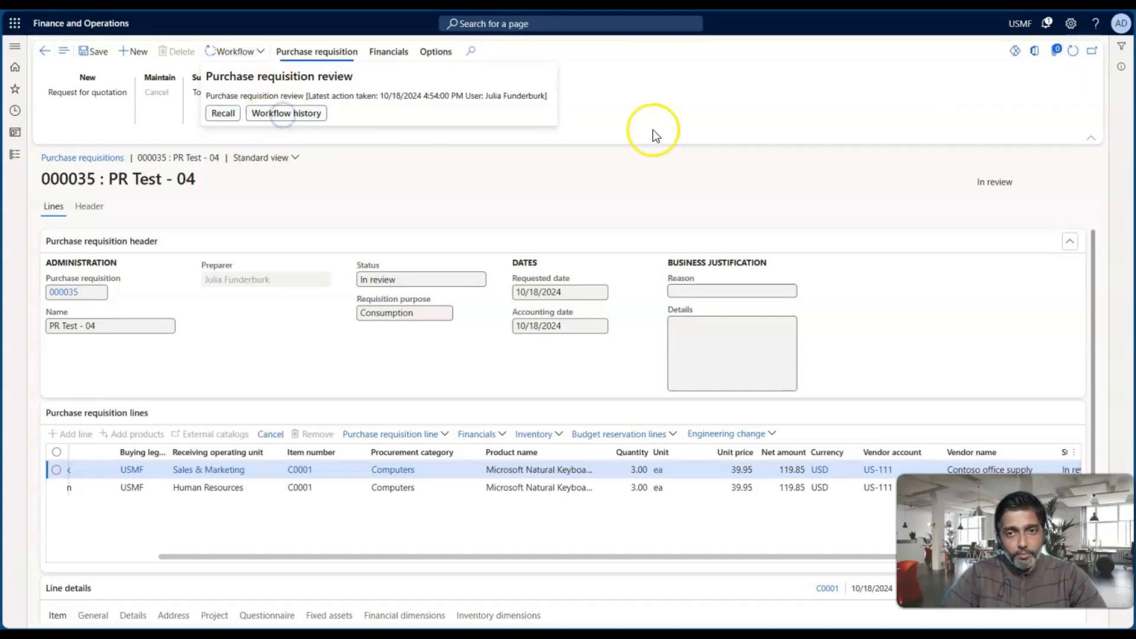
pyautogui.click(1073, 52)
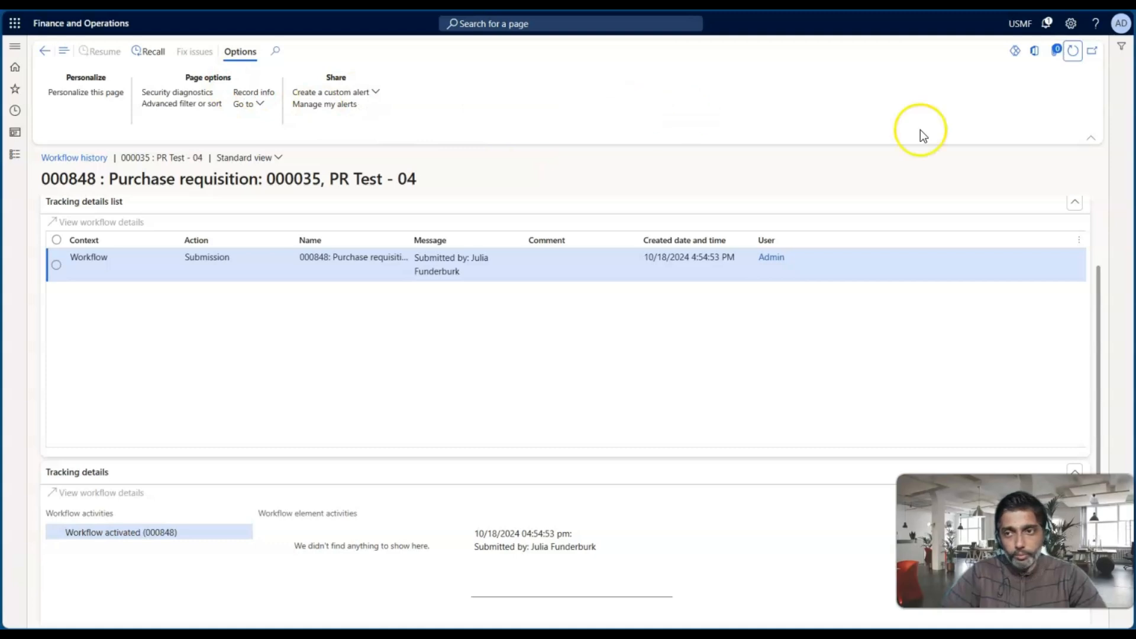
pyautogui.click(987, 114)
pyautogui.click(1073, 51)
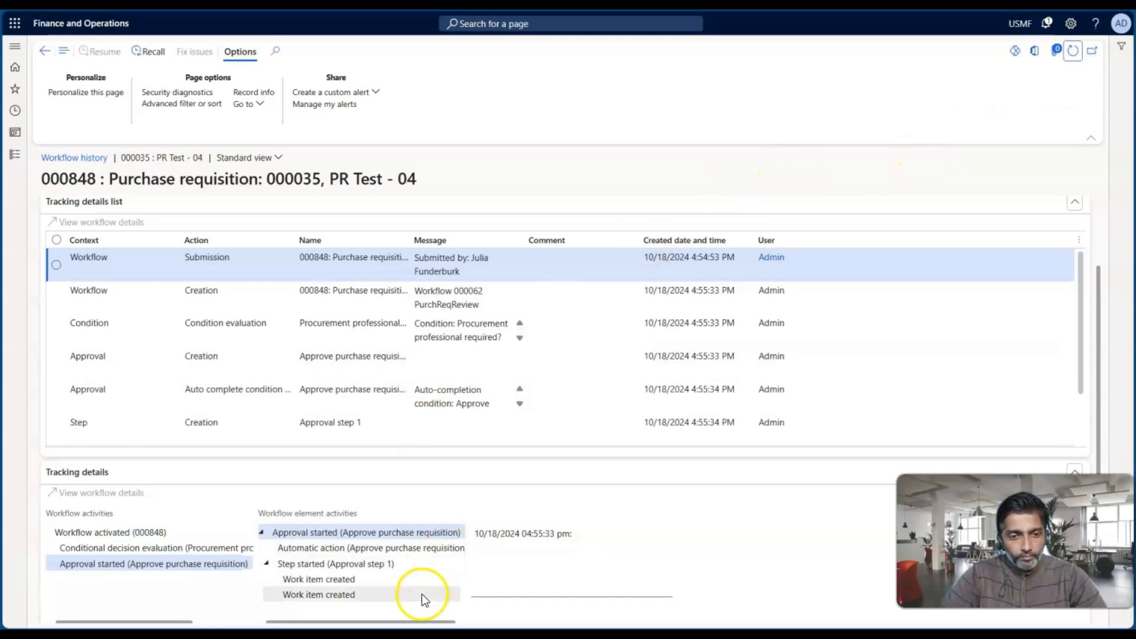
# Step: Reassign the first pending approval work item to the Admin user
pyautogui.scroll(-4, 424, 484)
pyautogui.click(115, 516)
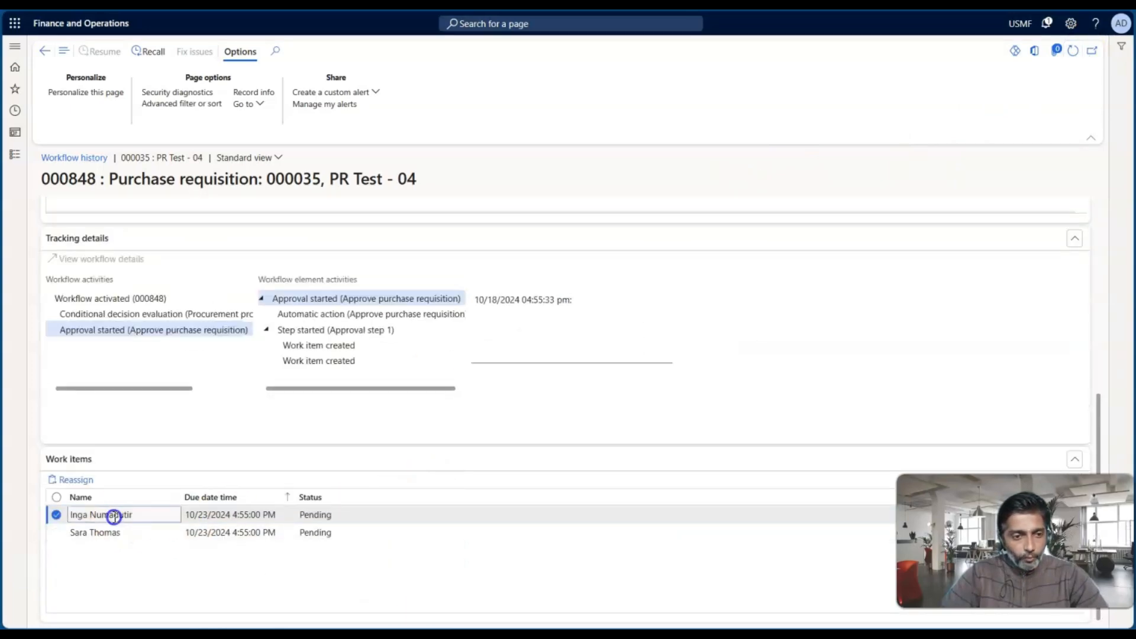
pyautogui.click(70, 479)
pyautogui.write('admin')
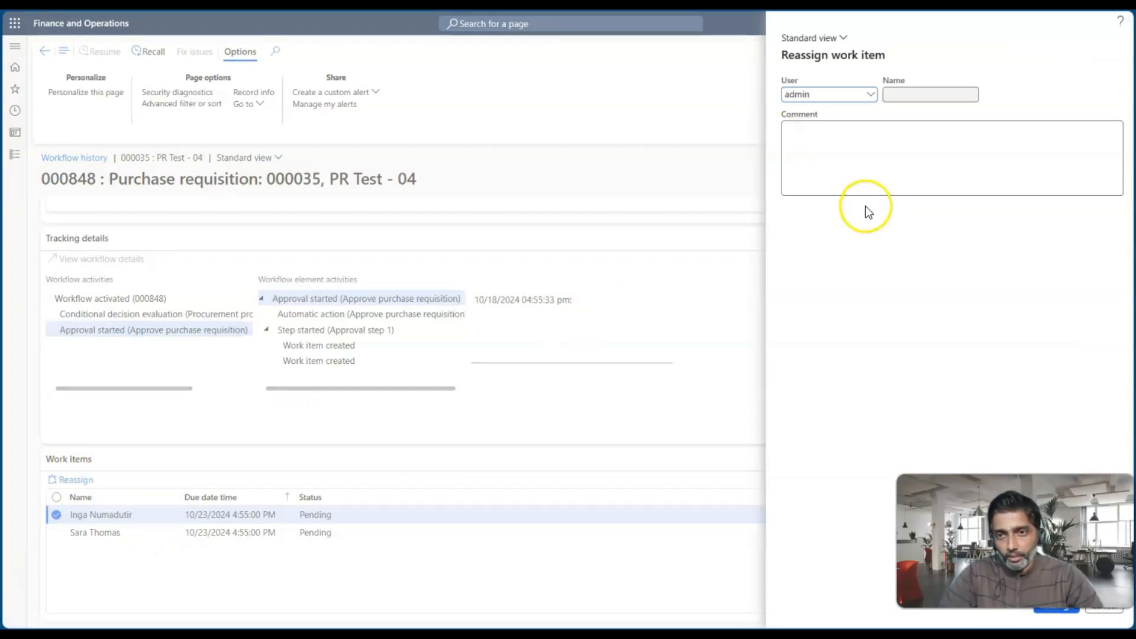
pyautogui.click(849, 126)
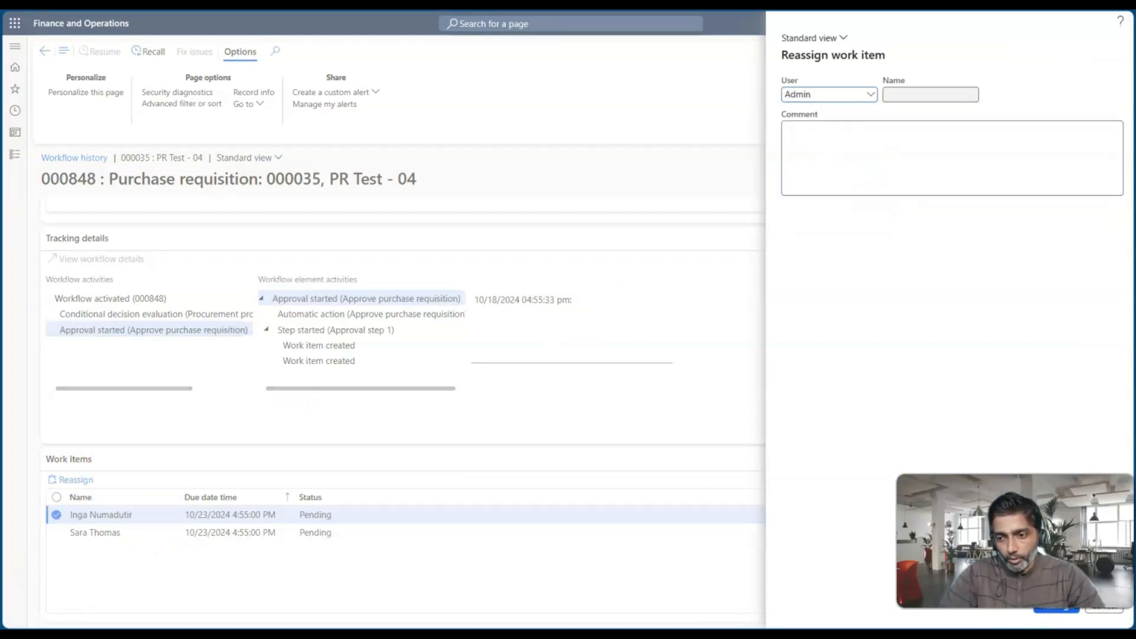
pyautogui.click(1044, 614)
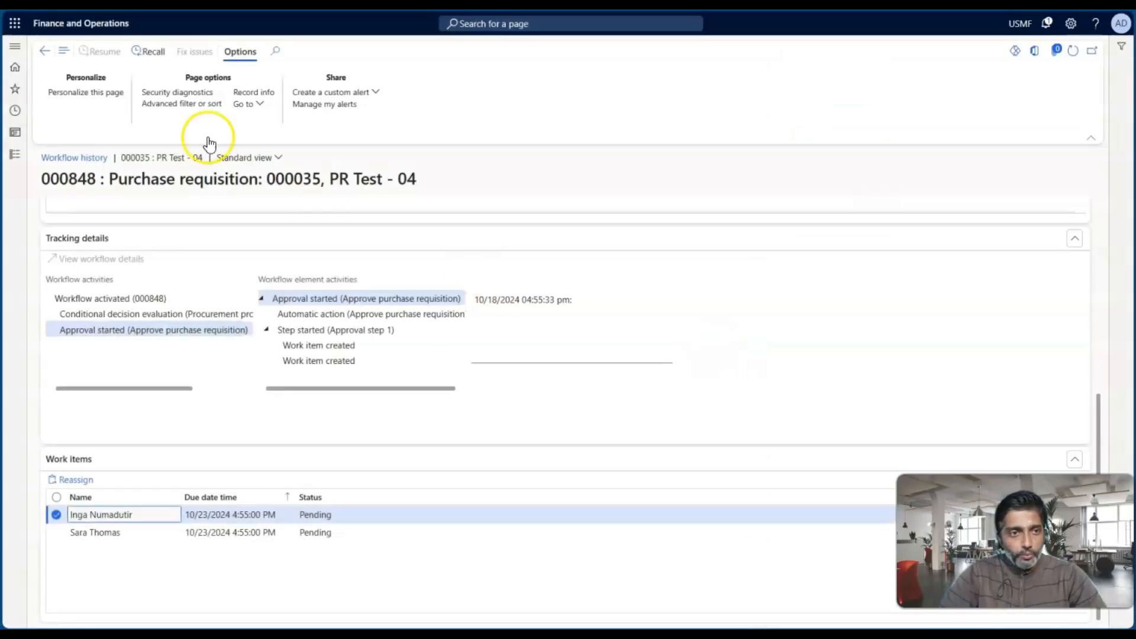
# Step: Return to the requisition, approve the assigned work item without a comment and refresh the record
pyautogui.click(44, 51)
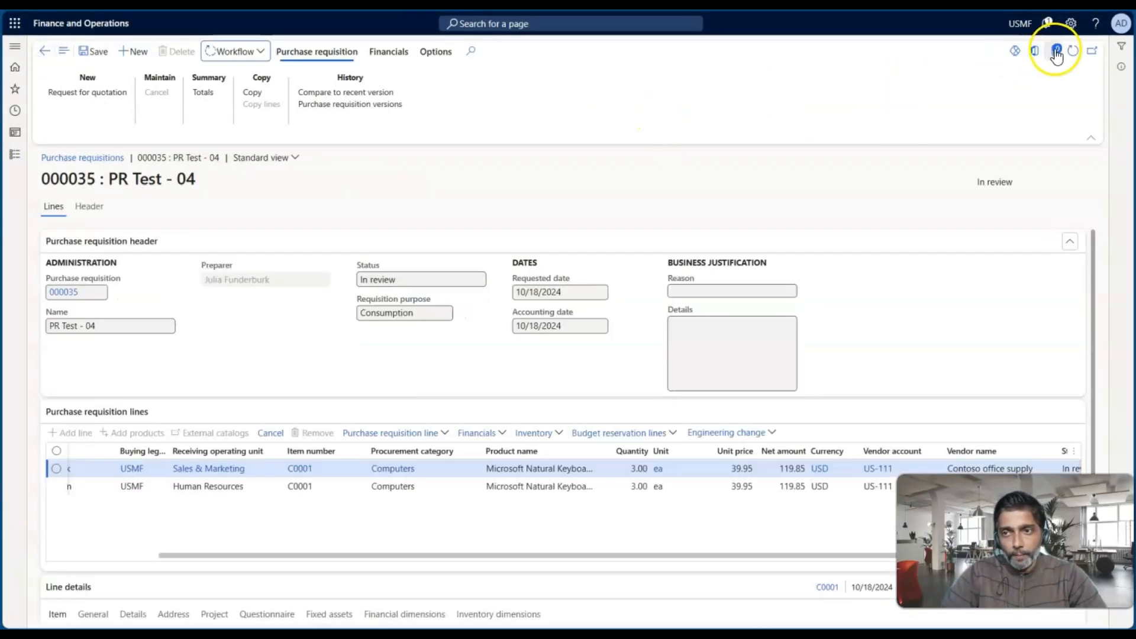
pyautogui.click(1073, 51)
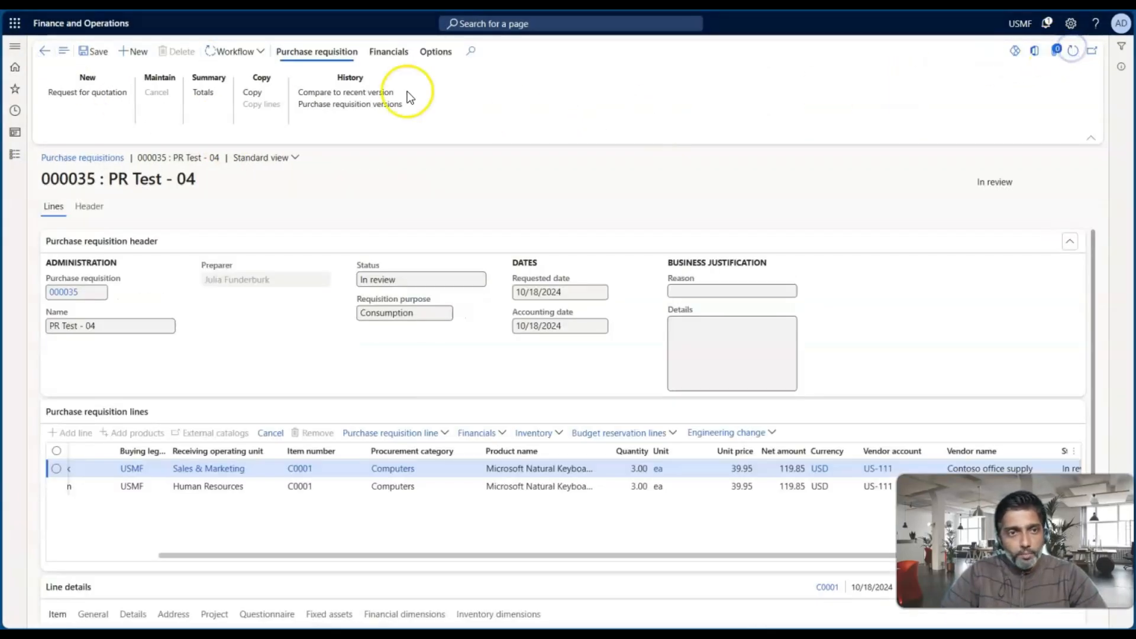
pyautogui.click(255, 54)
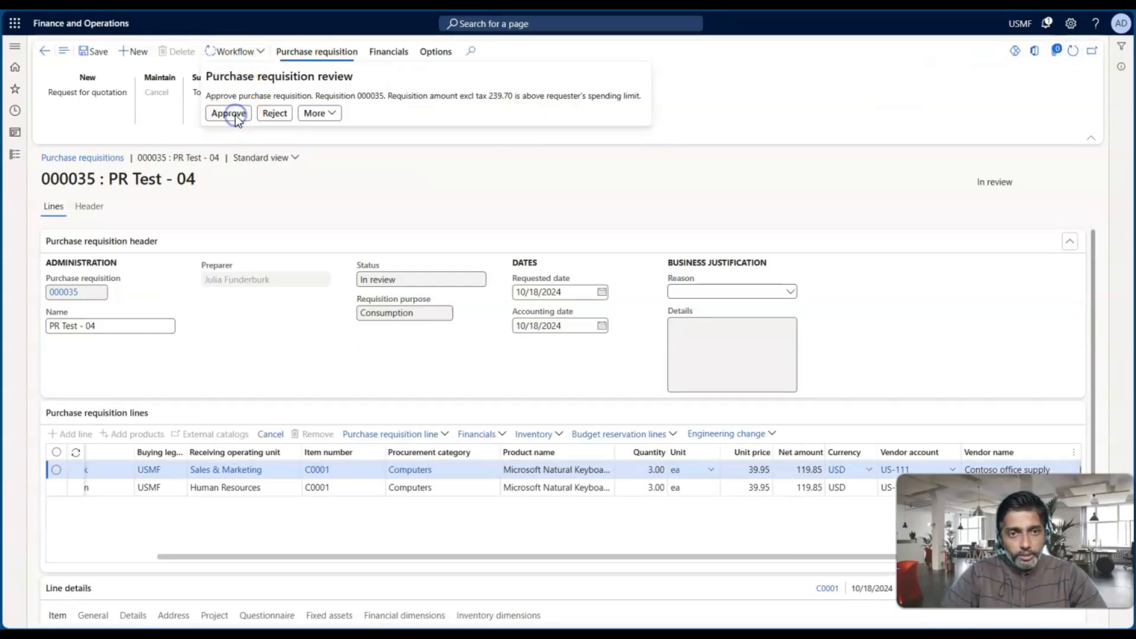
pyautogui.click(230, 113)
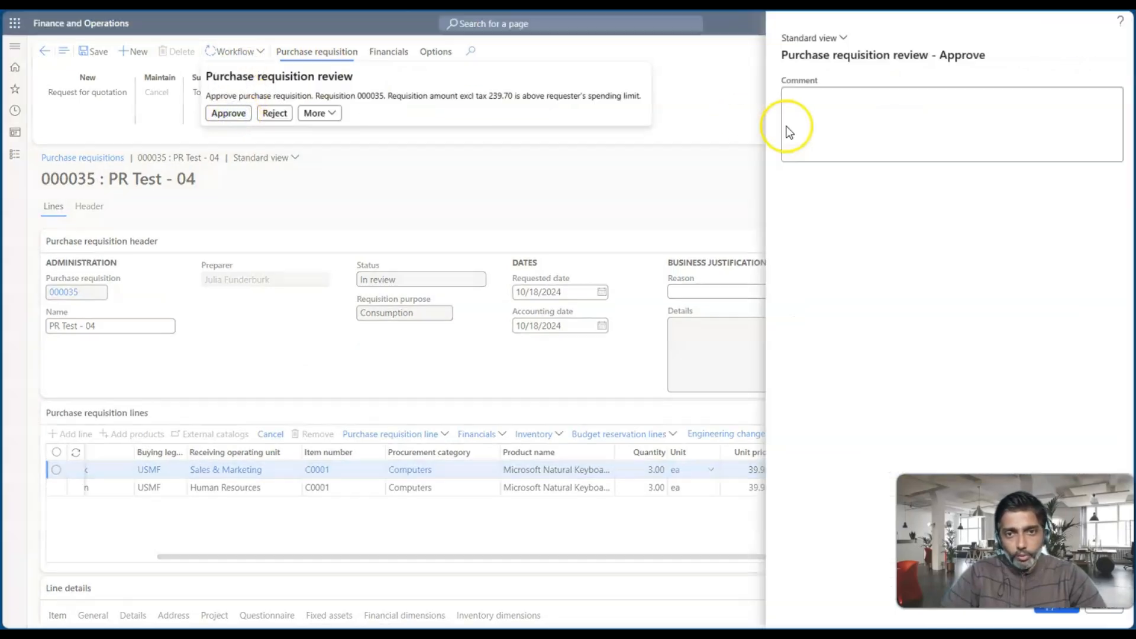
pyautogui.click(1056, 614)
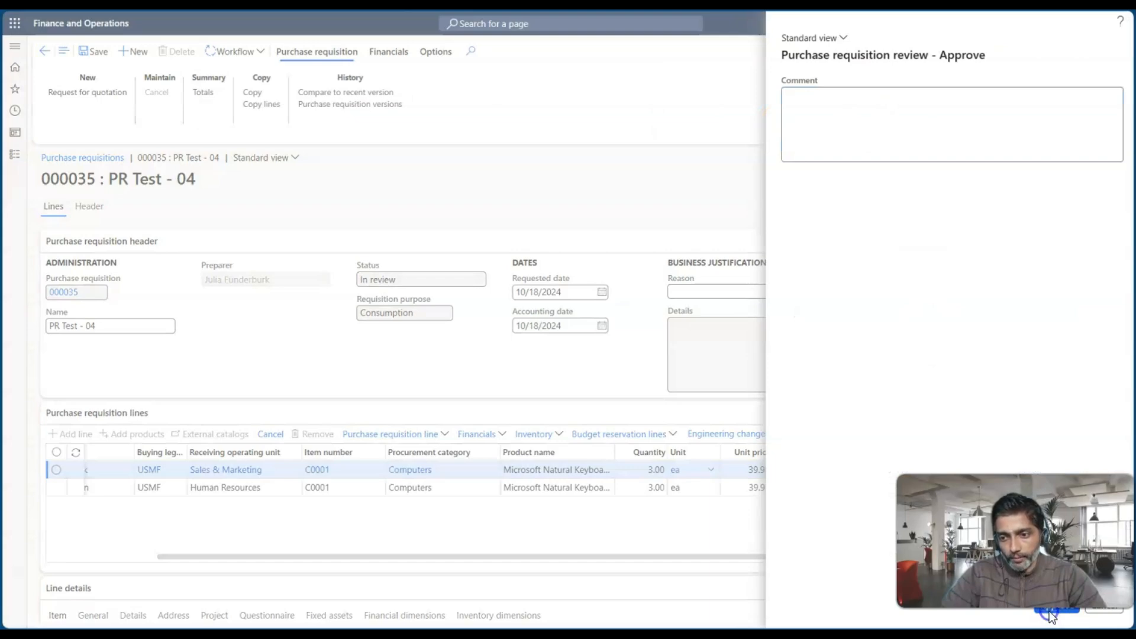
pyautogui.click(1073, 51)
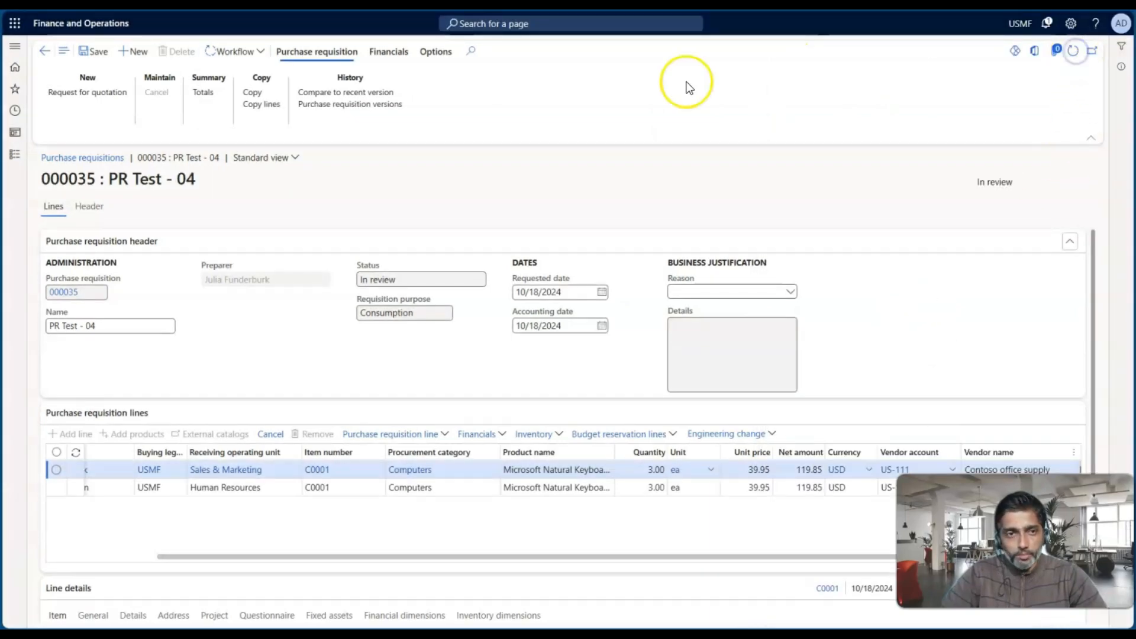
# Step: Reopen the workflow history and reassign the remaining pending work item to the Admin user
pyautogui.click(240, 52)
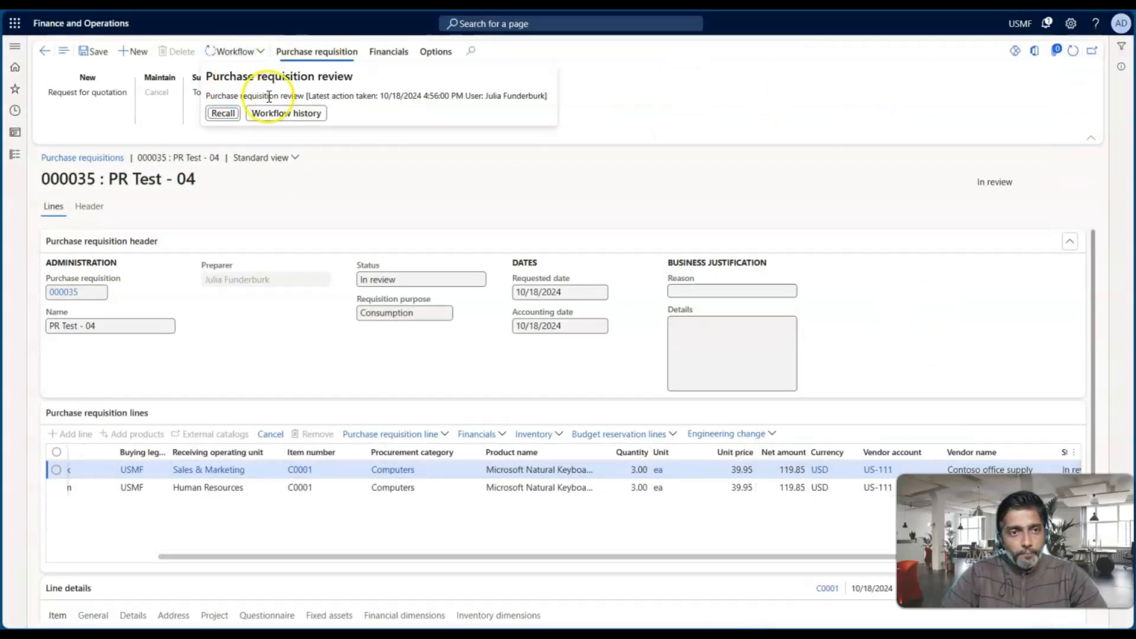
pyautogui.click(295, 120)
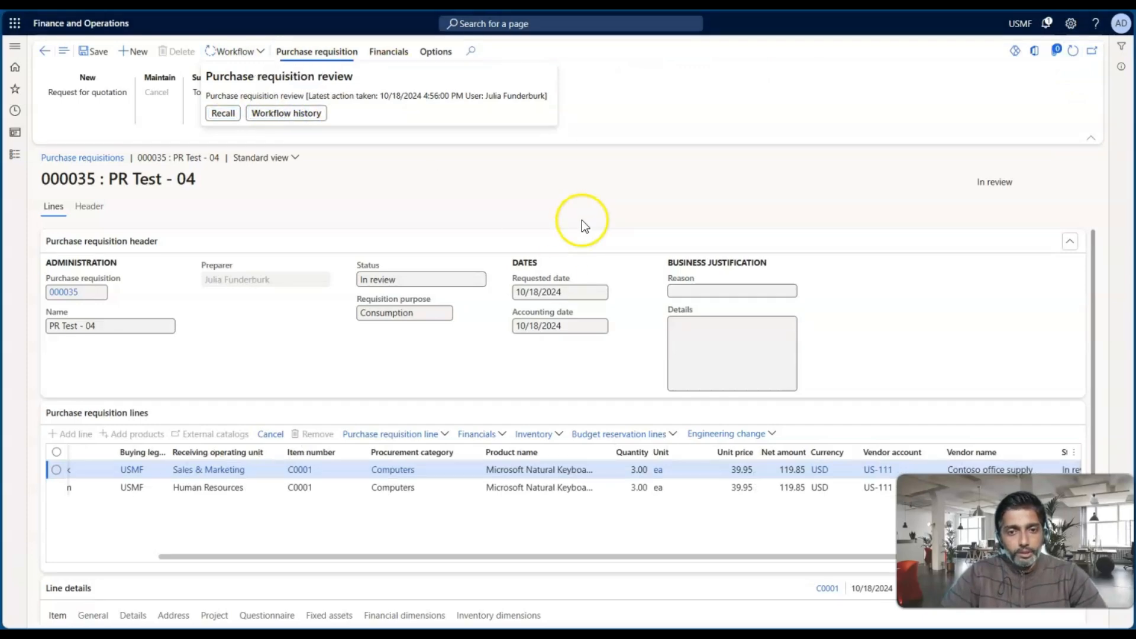
pyautogui.scroll(-5, 511, 283)
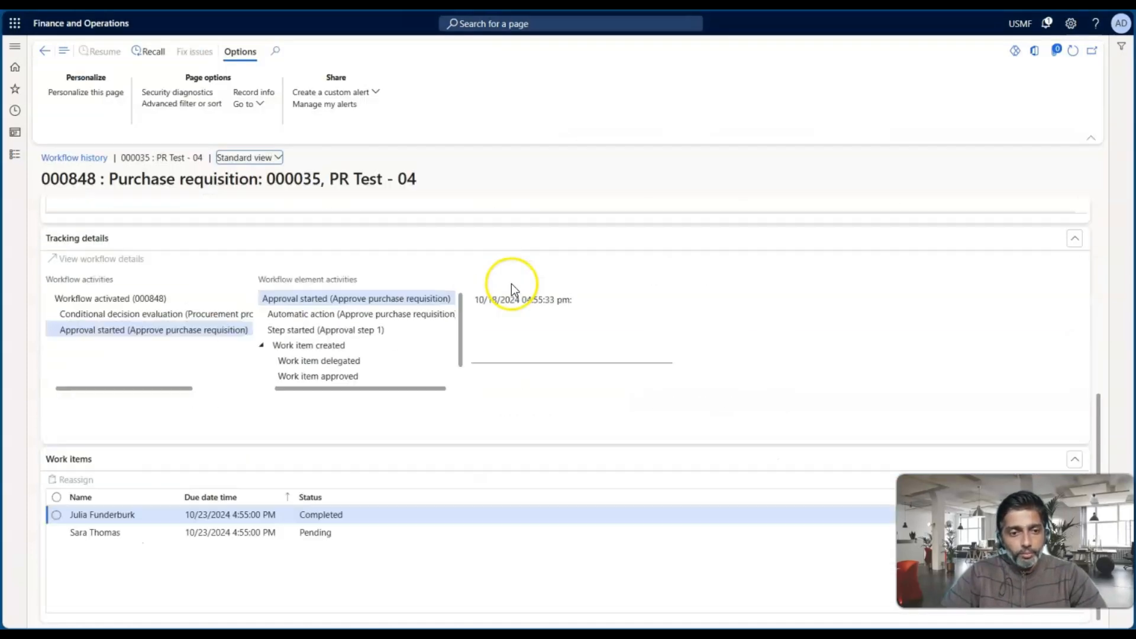
pyautogui.click(136, 531)
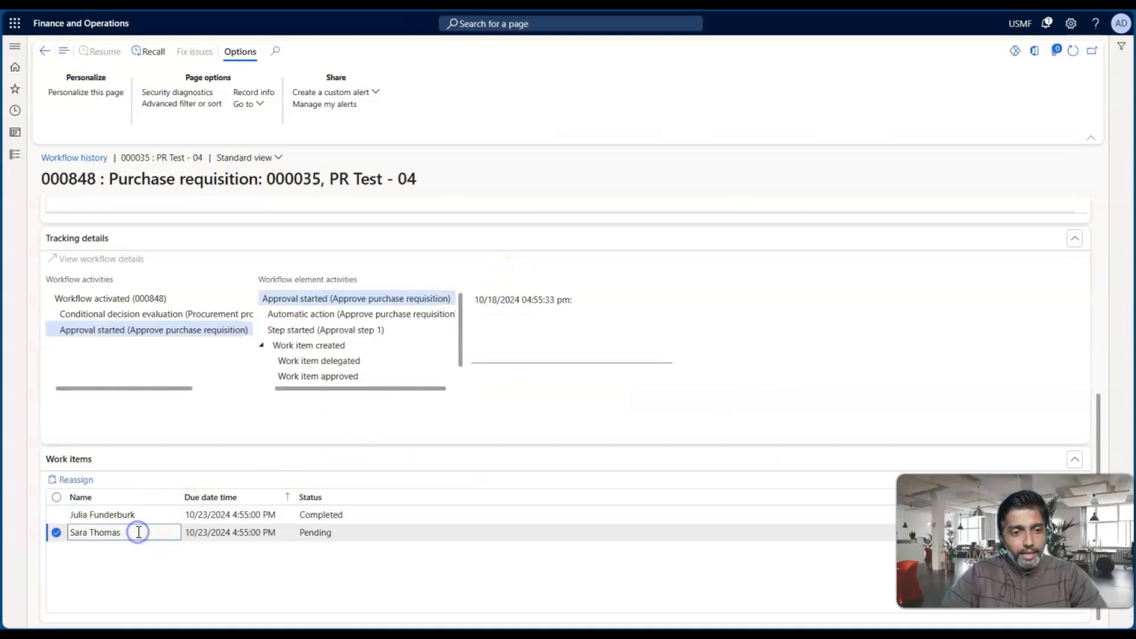
pyautogui.click(74, 482)
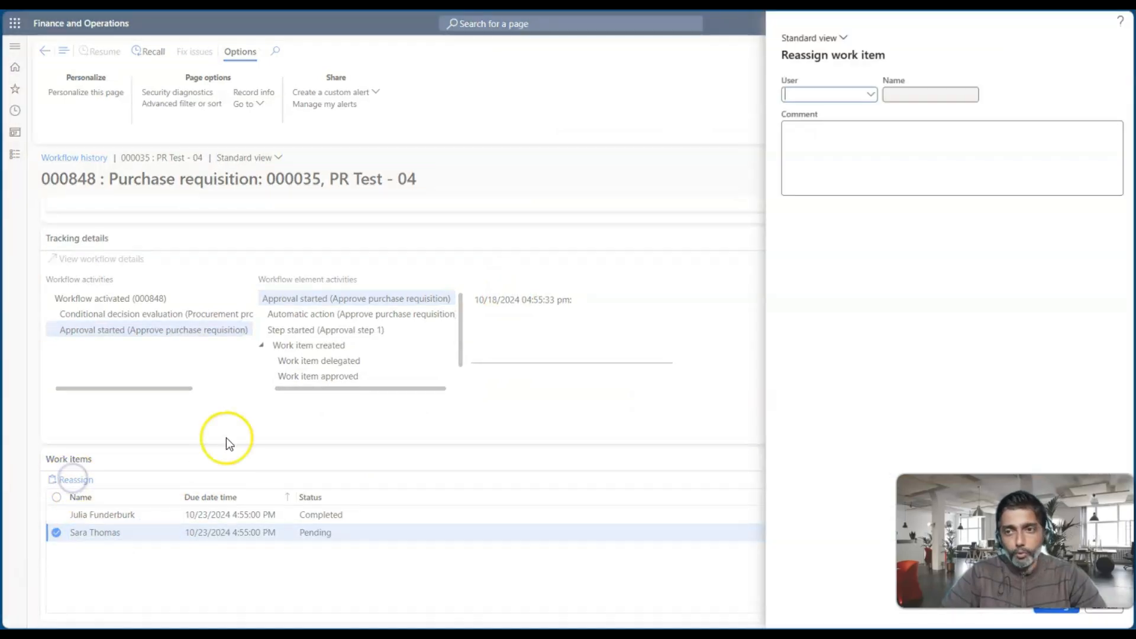
pyautogui.click(870, 95)
pyautogui.write('admin')
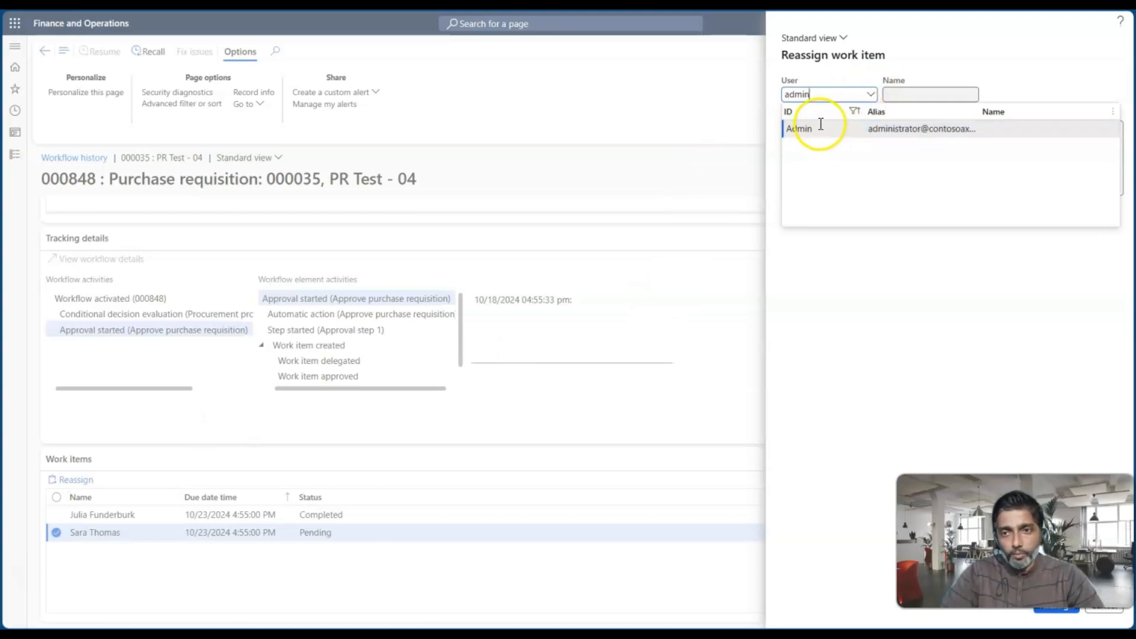
pyautogui.click(820, 123)
pyautogui.click(1046, 609)
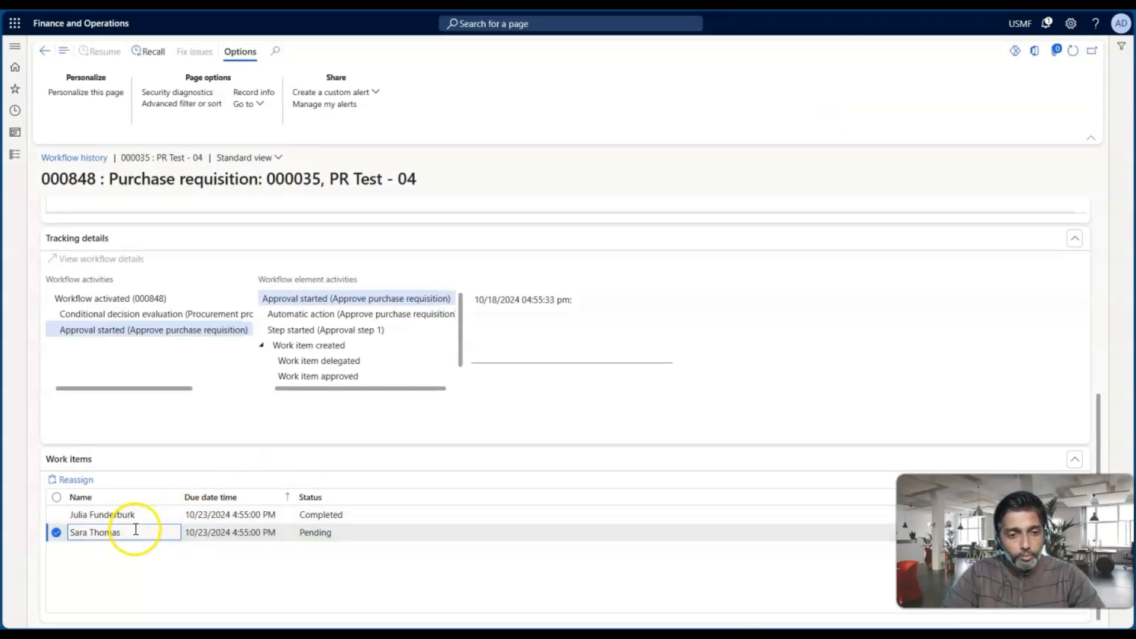
# Step: Refresh the work items, then return to the PR Test - 04 requisition and refresh its status
pyautogui.click(1071, 53)
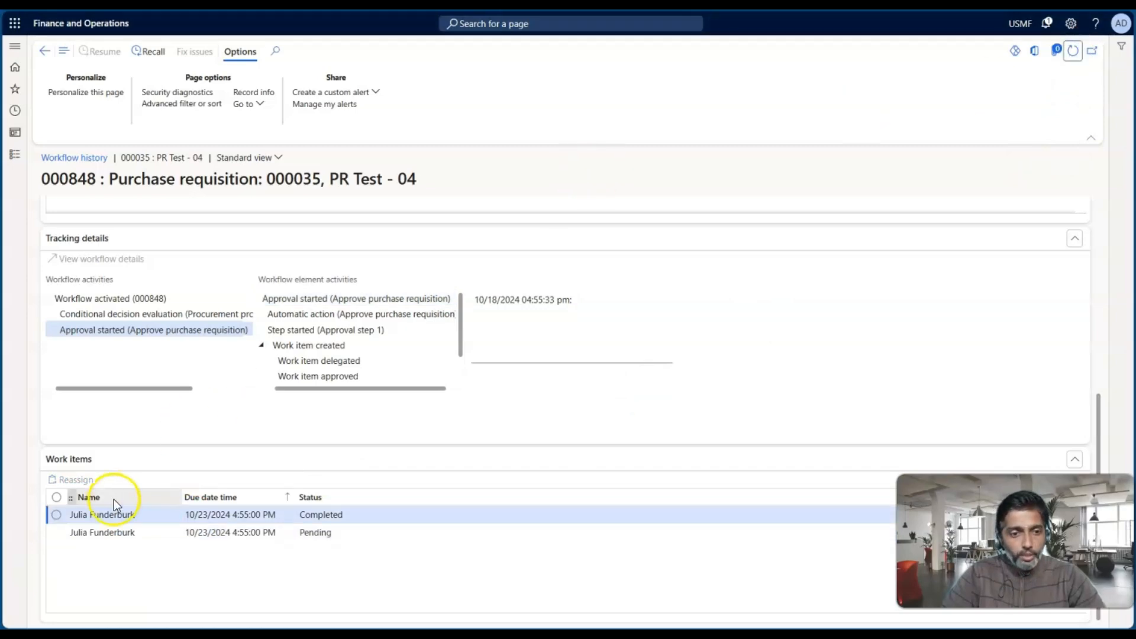
pyautogui.click(44, 51)
pyautogui.click(1073, 50)
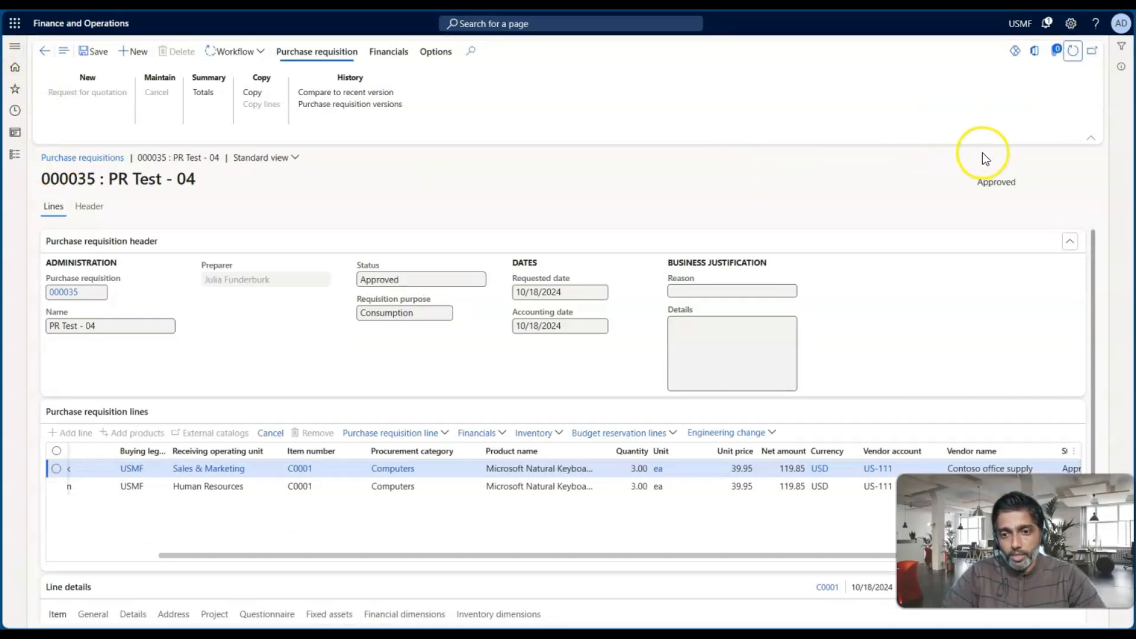
# Step: Check the requisition's approval status, then view the list of approved purchase requisitions awaiting release
pyautogui.moveTo(983, 181); pyautogui.dragTo(1040, 186)
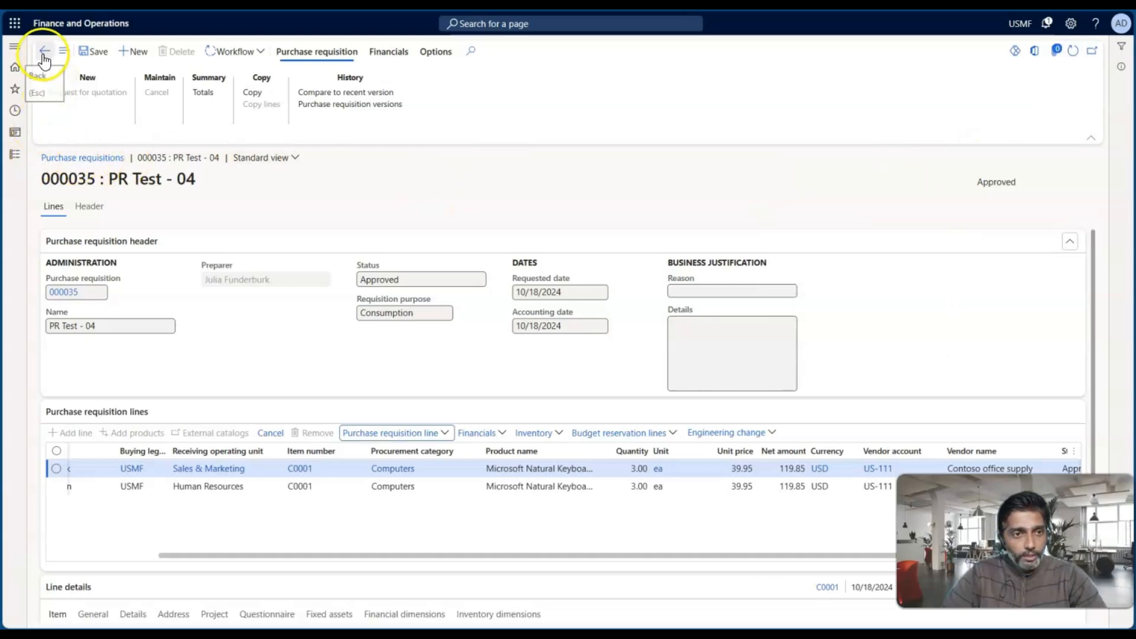
pyautogui.click(15, 154)
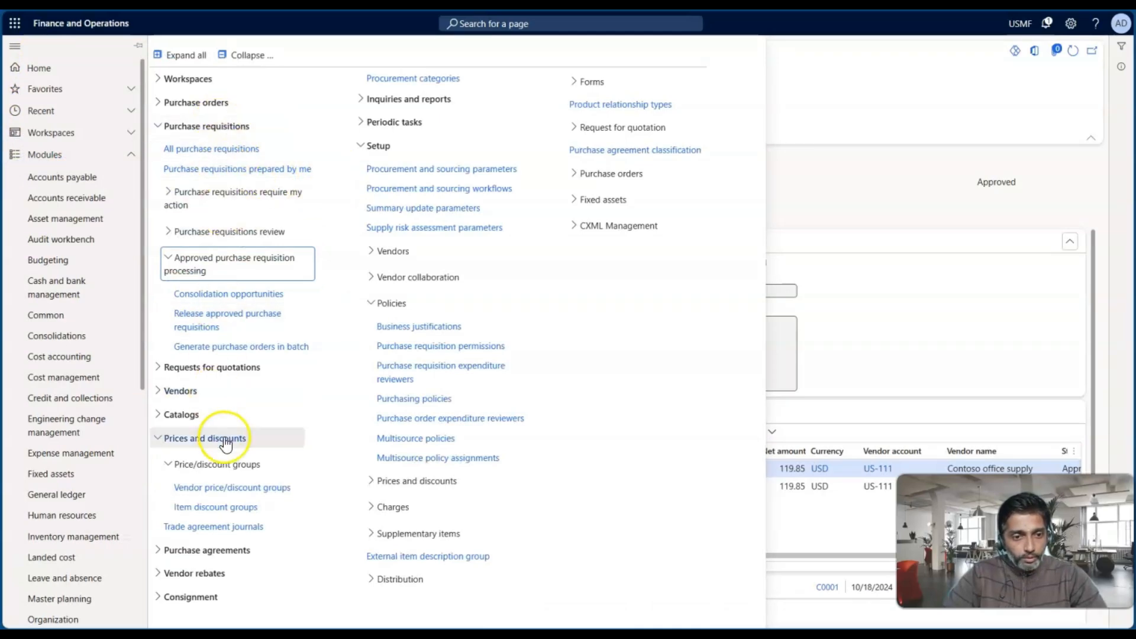
pyautogui.click(214, 323)
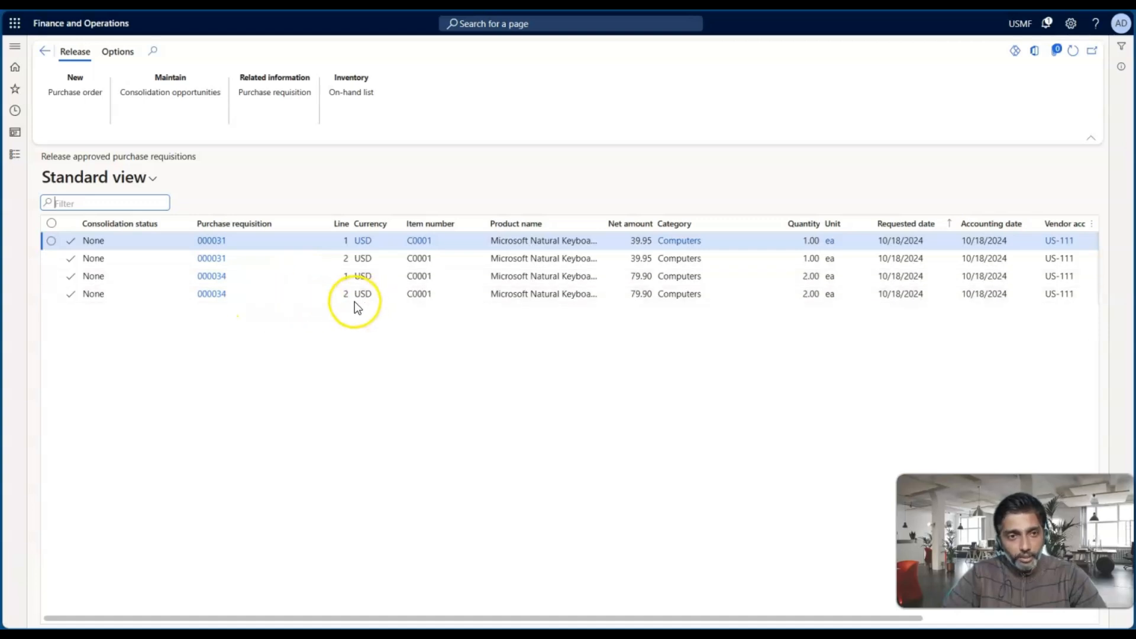
# Step: View all purchase requisitions, widening the requisition number column, and compare the statuses of PR - Test - 03 and PR Test - 04
pyautogui.click(15, 155)
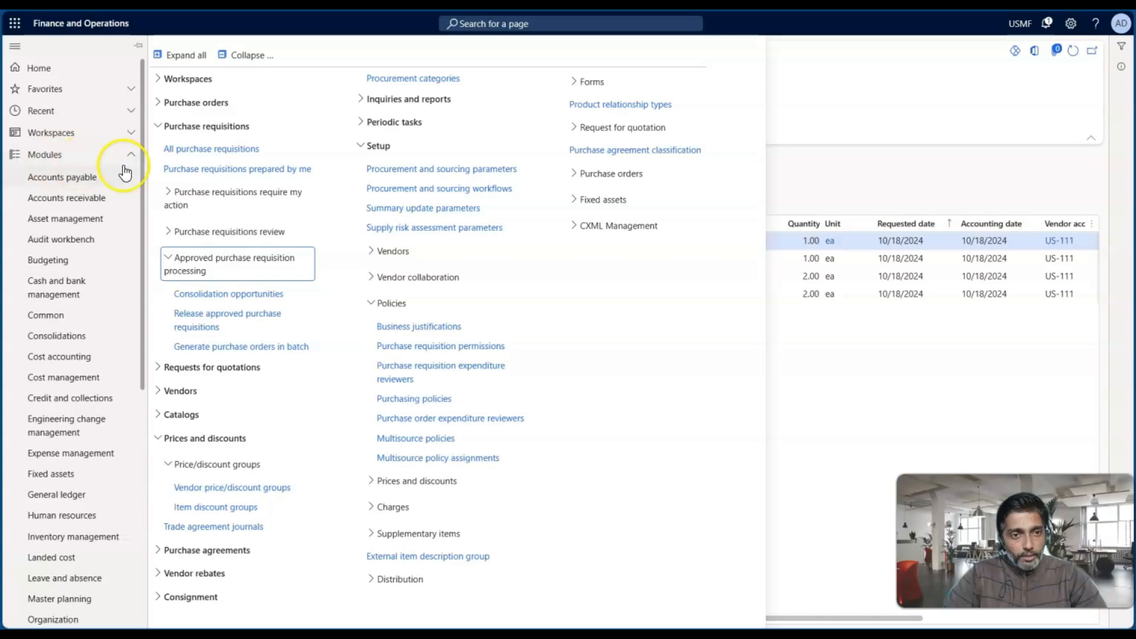
pyautogui.click(216, 148)
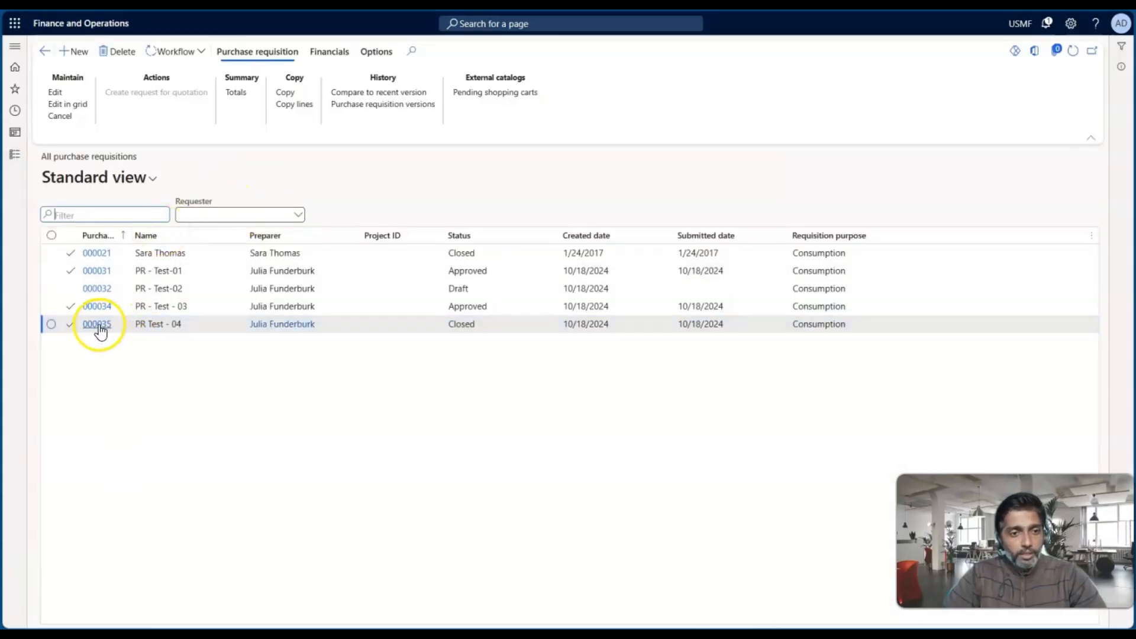
pyautogui.moveTo(125, 236); pyautogui.dragTo(178, 235)
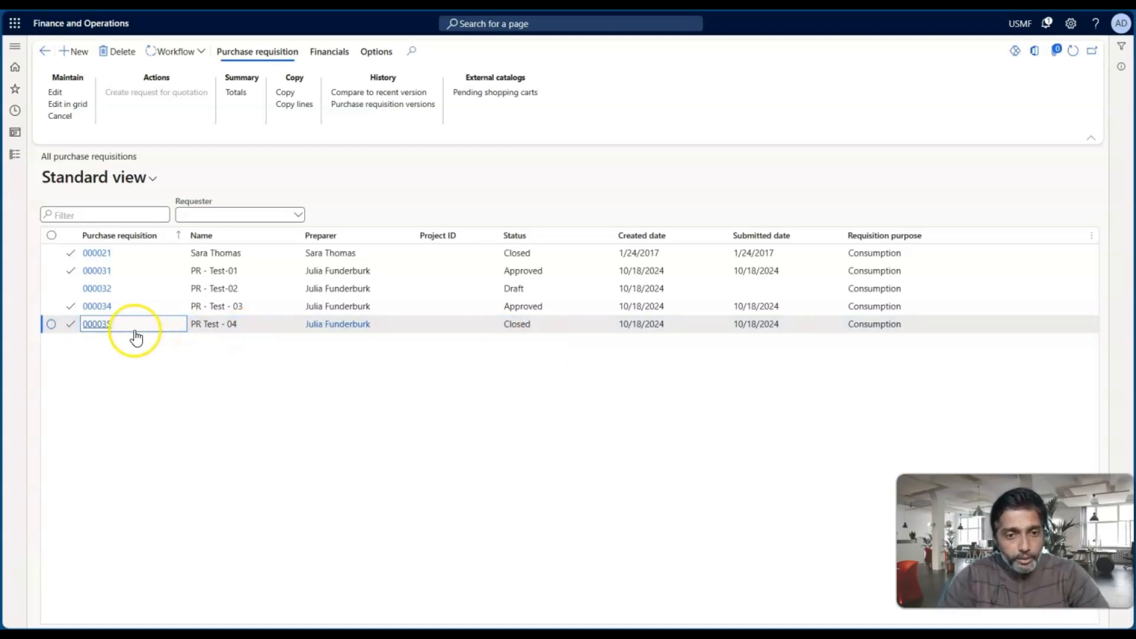
pyautogui.click(476, 306)
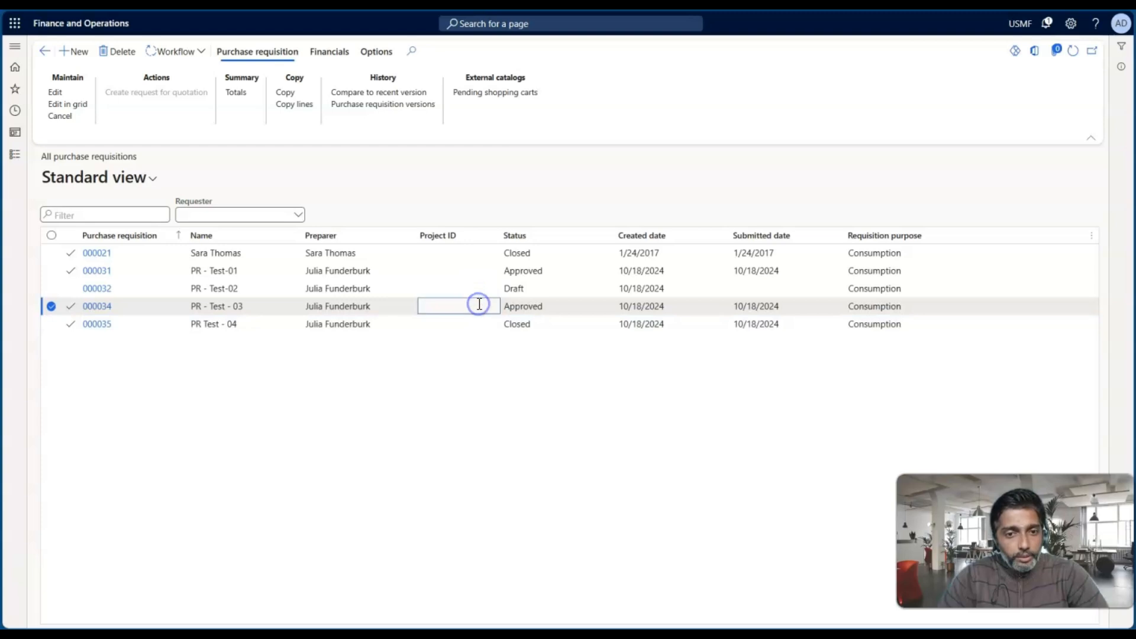
pyautogui.moveTo(550, 313); pyautogui.dragTo(499, 314)
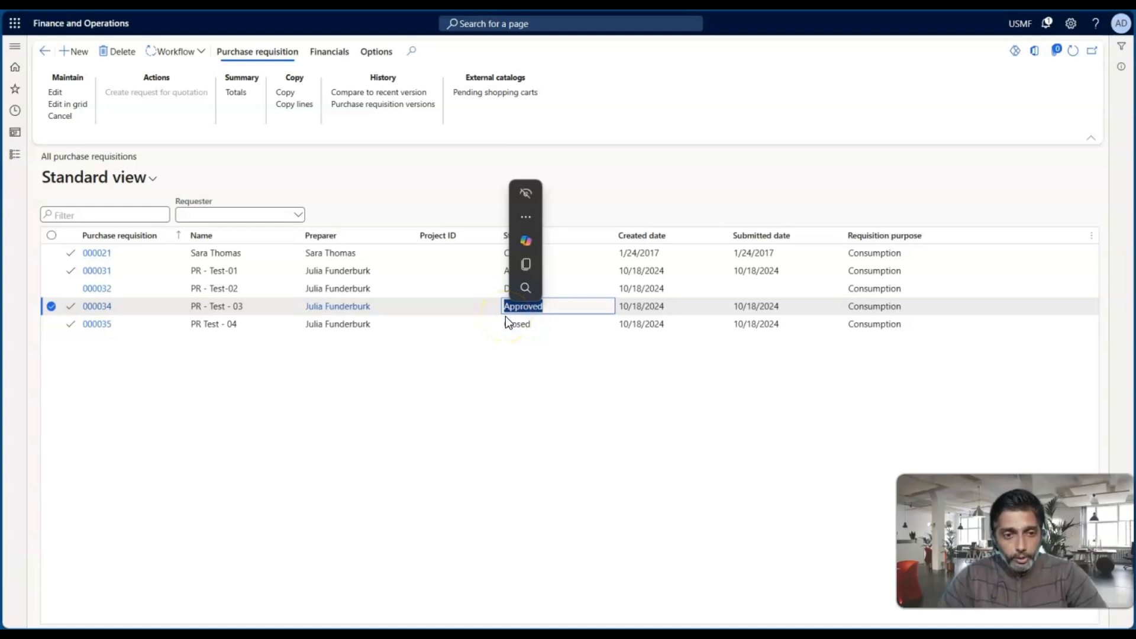
pyautogui.click(229, 331)
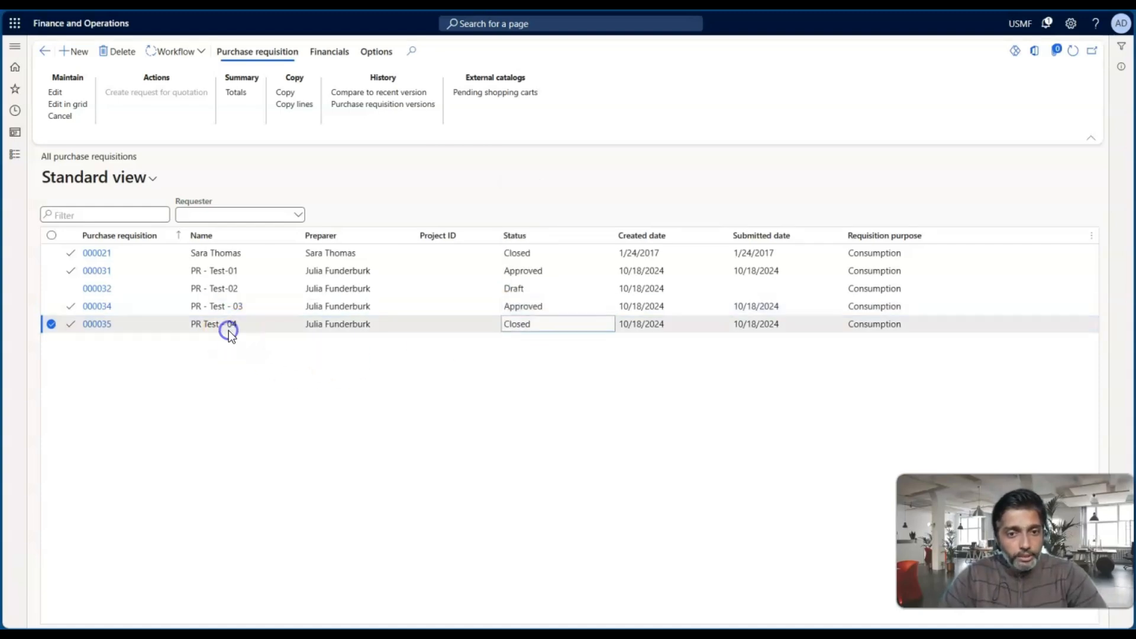
# Step: Open requisition PR Test - 04 and check the purchase order linked to each of its two lines in the related documents
pyautogui.click(105, 326)
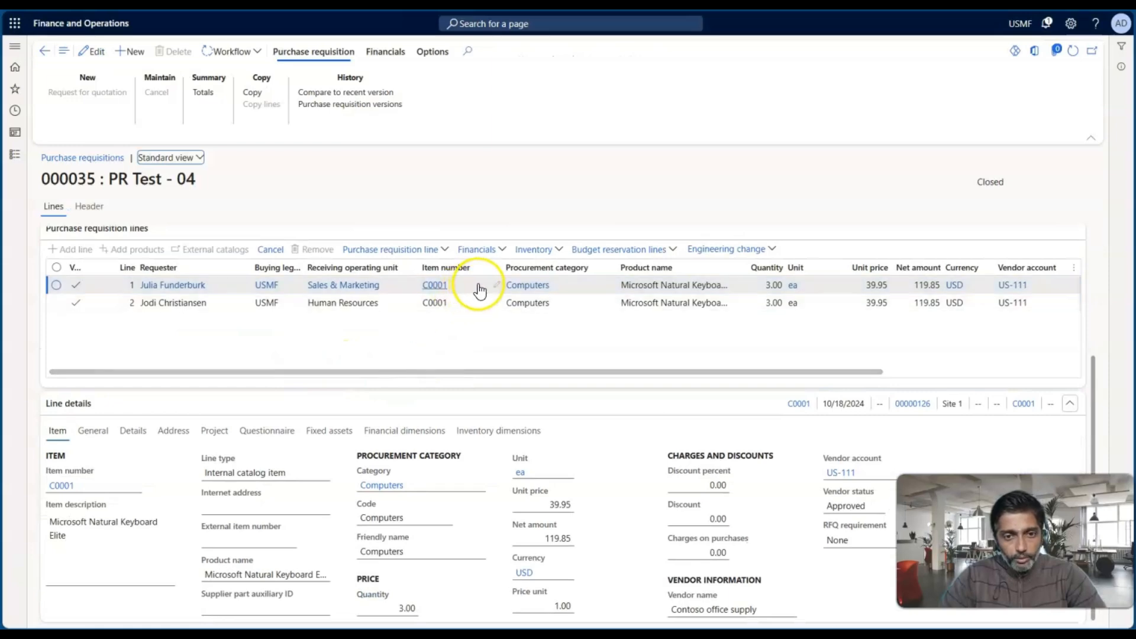
pyautogui.click(479, 291)
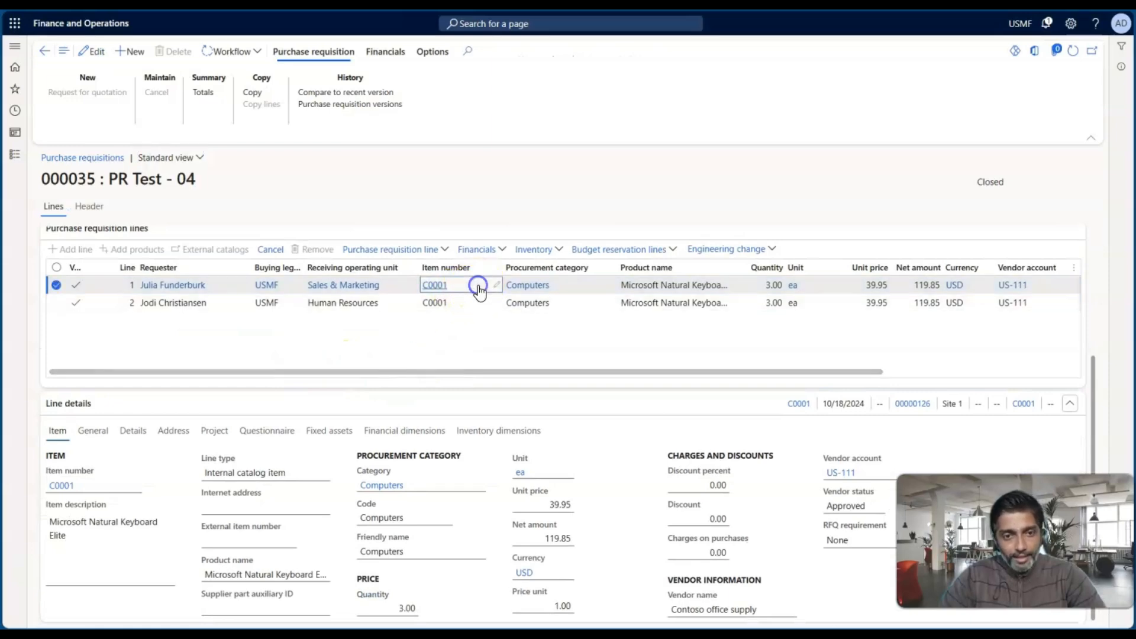
pyautogui.click(1121, 71)
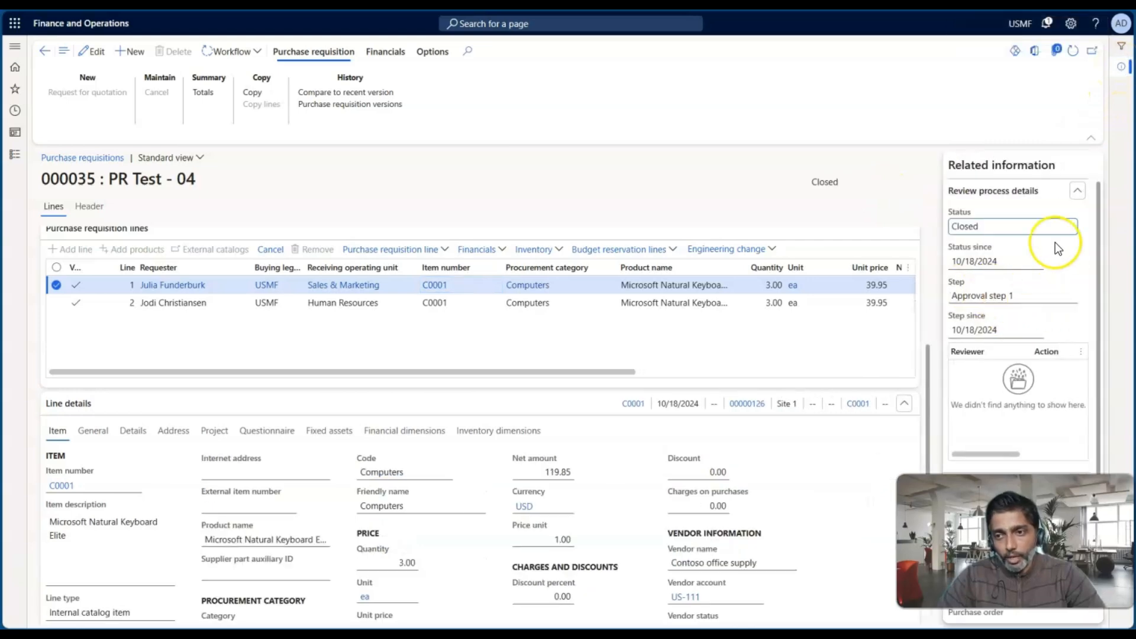
pyautogui.click(1076, 190)
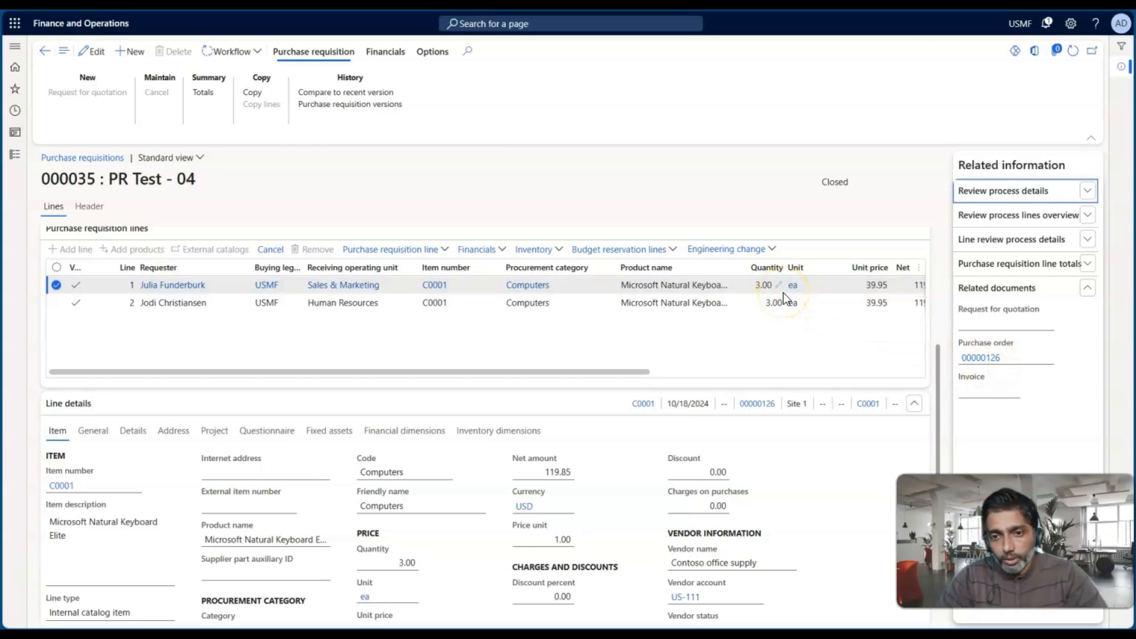
pyautogui.click(763, 302)
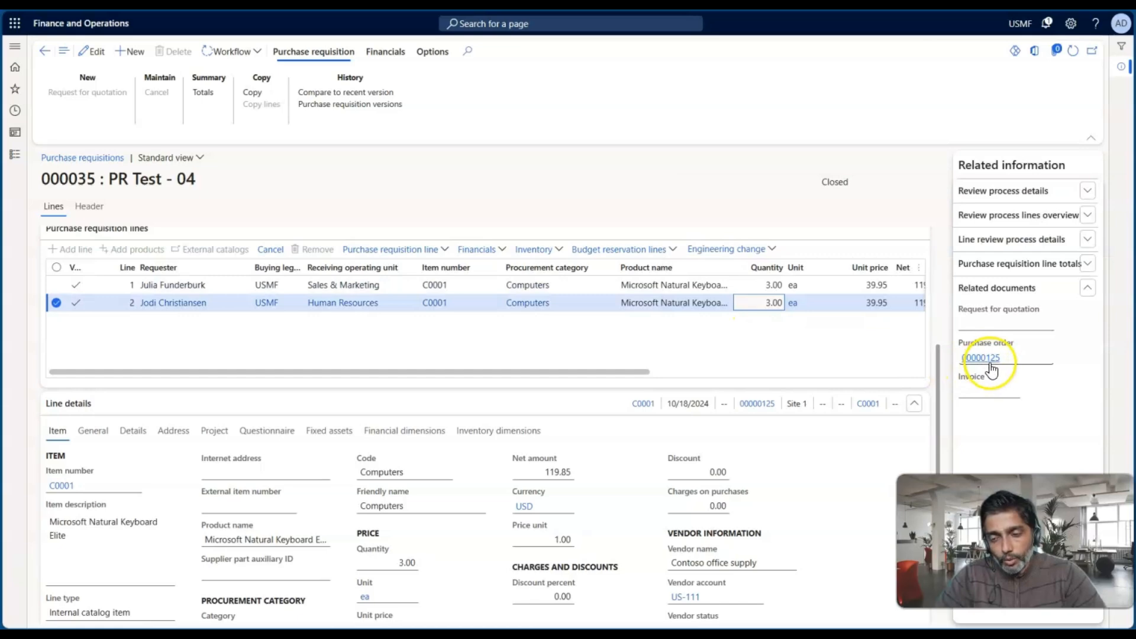
pyautogui.moveTo(993, 371)
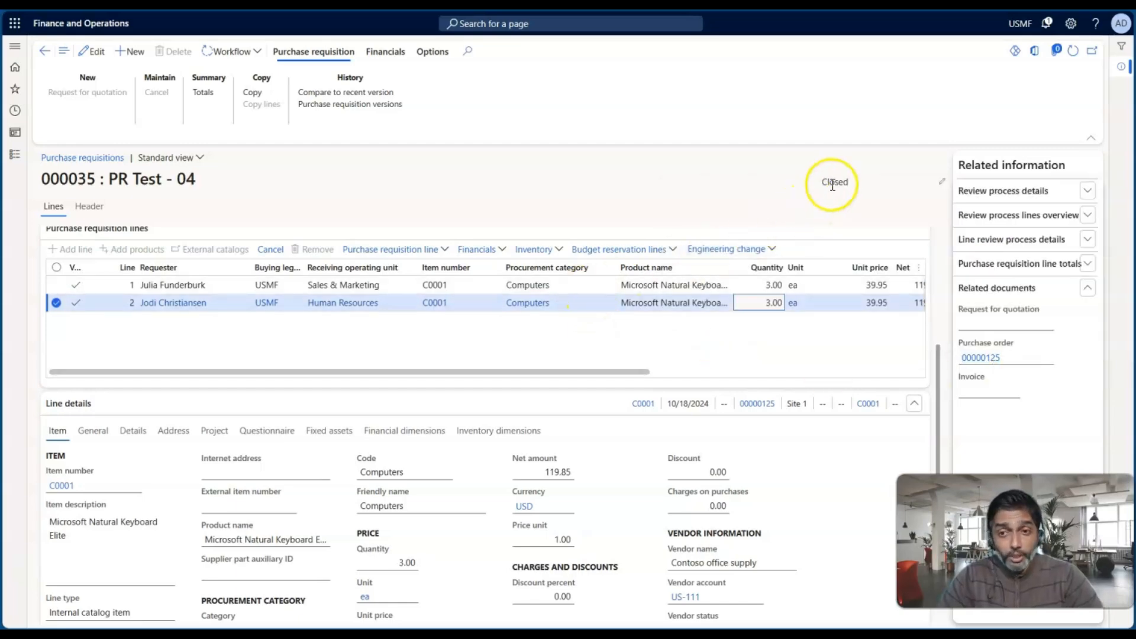
pyautogui.moveTo(831, 187)
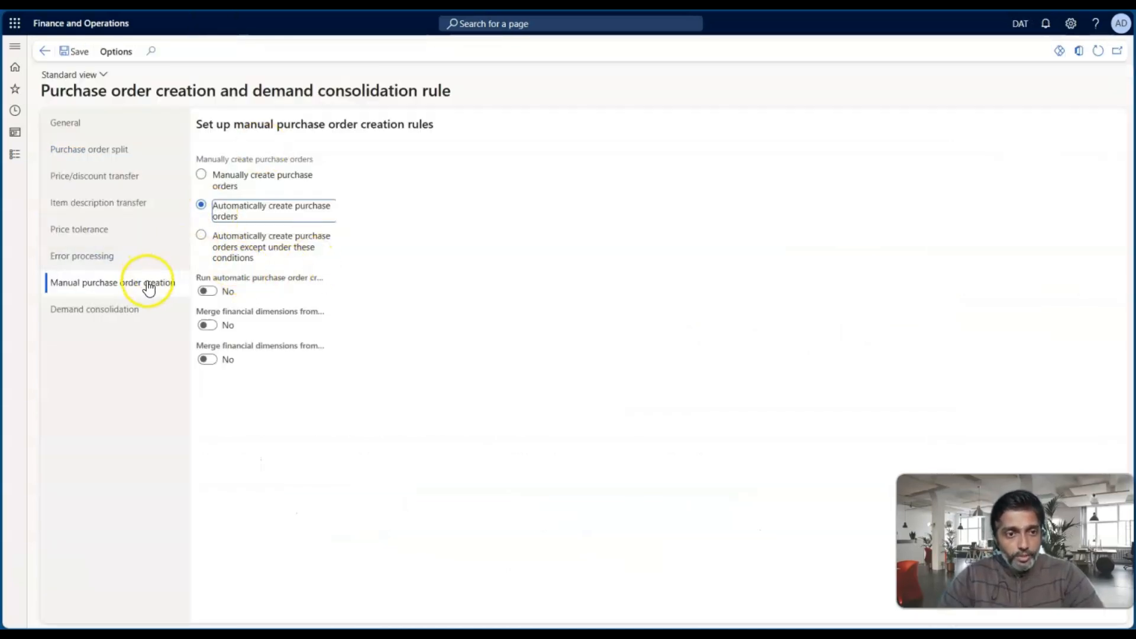
# Step: Return to Procurement Policy USMF, retire the active purchase order creation and demand consolidation rule, and start a new one
pyautogui.click(45, 51)
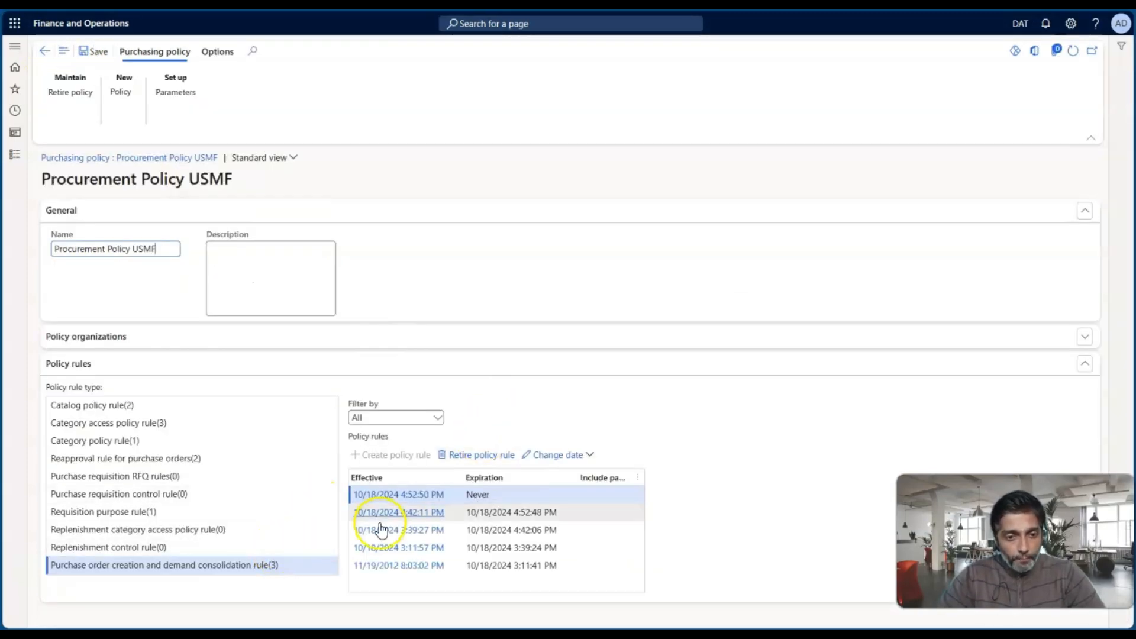
pyautogui.click(478, 456)
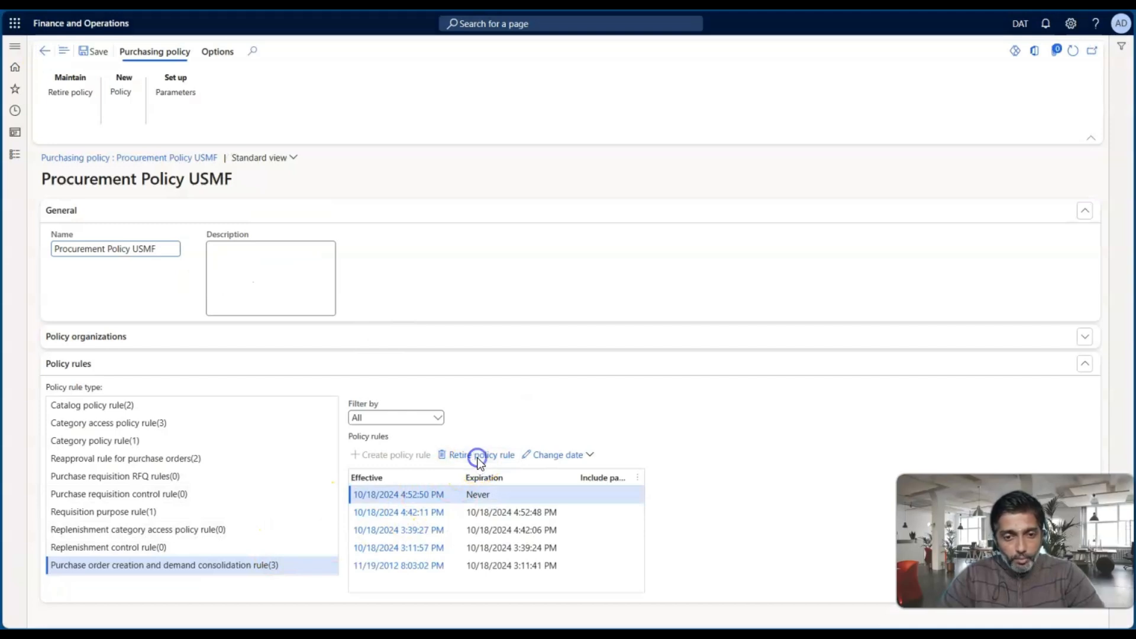
pyautogui.click(698, 296)
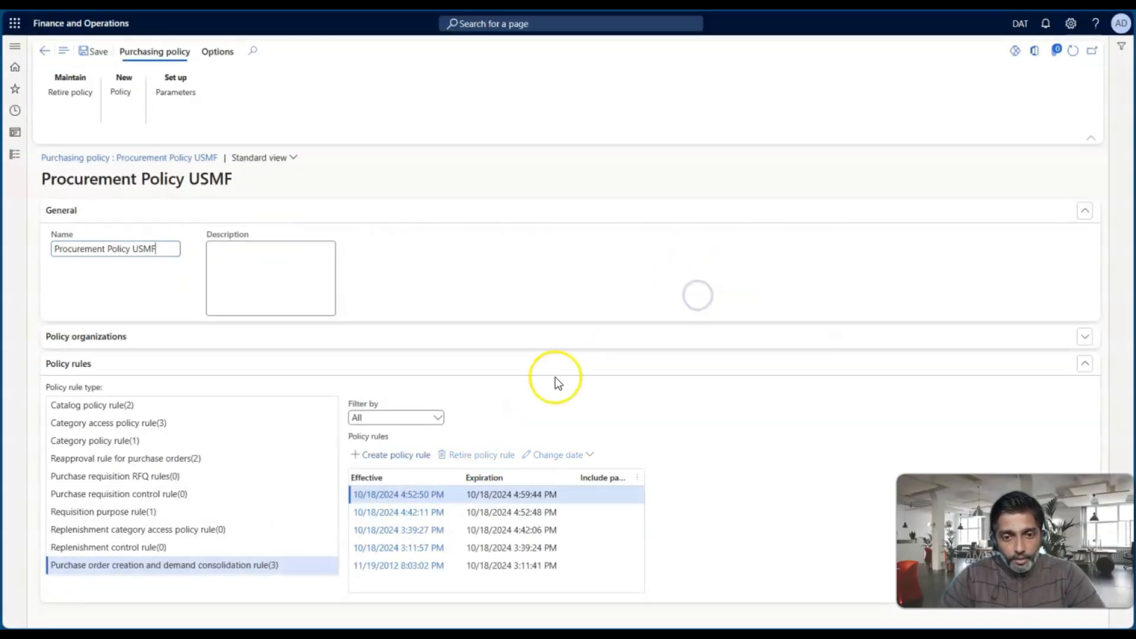
pyautogui.click(395, 457)
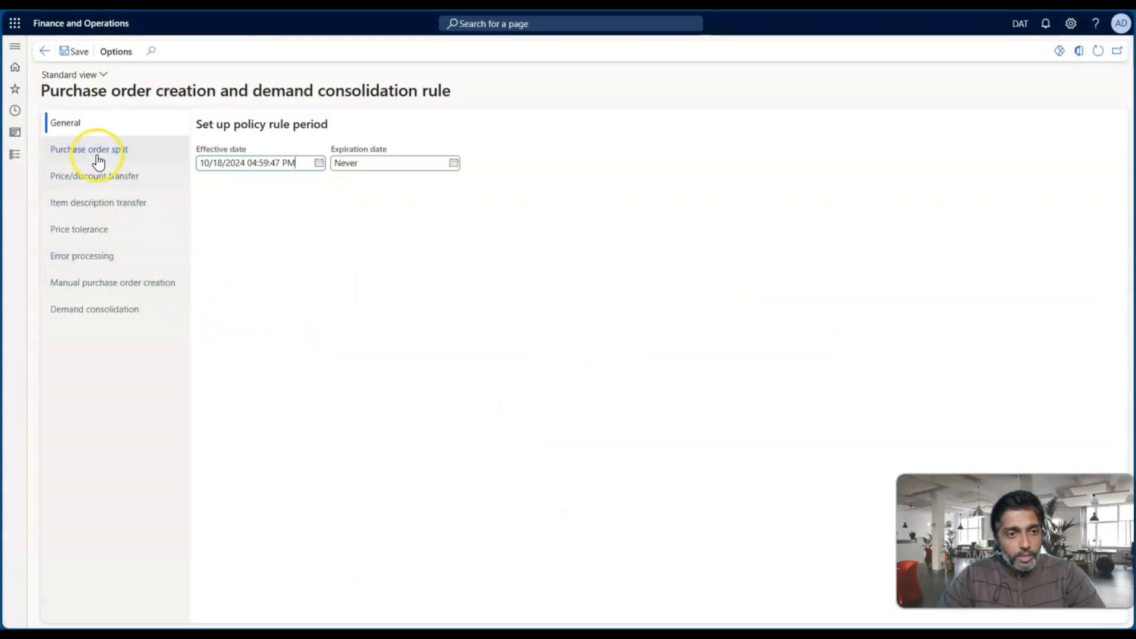
# Step: Allow demand consolidation under conditions in the new rule, with internal catalog items set to Under specific conditions
pyautogui.click(107, 307)
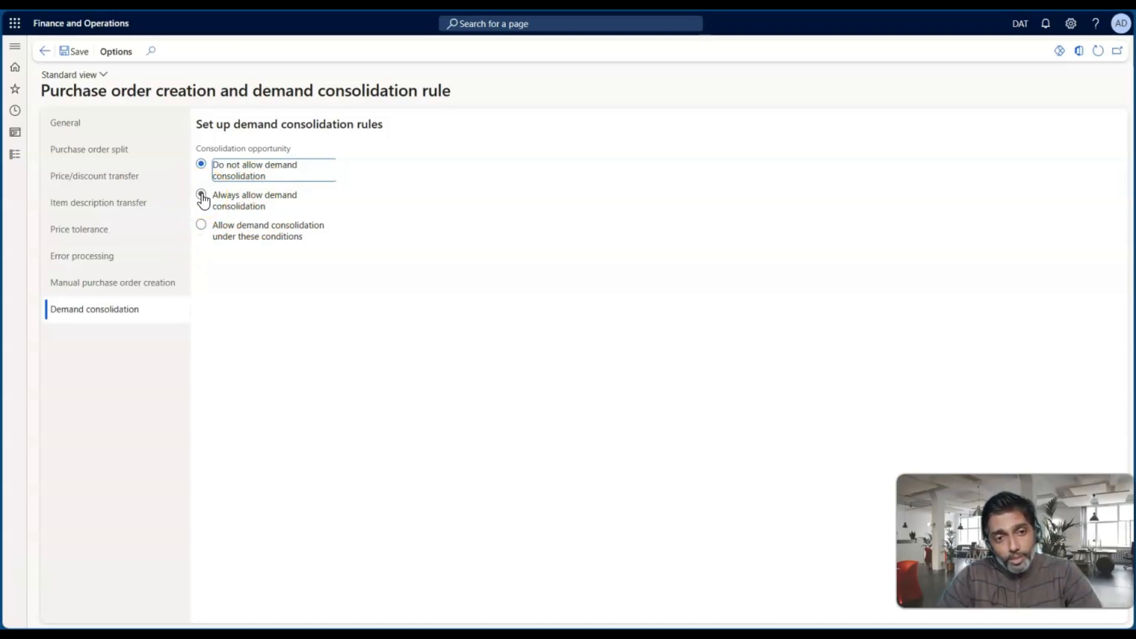
pyautogui.click(201, 225)
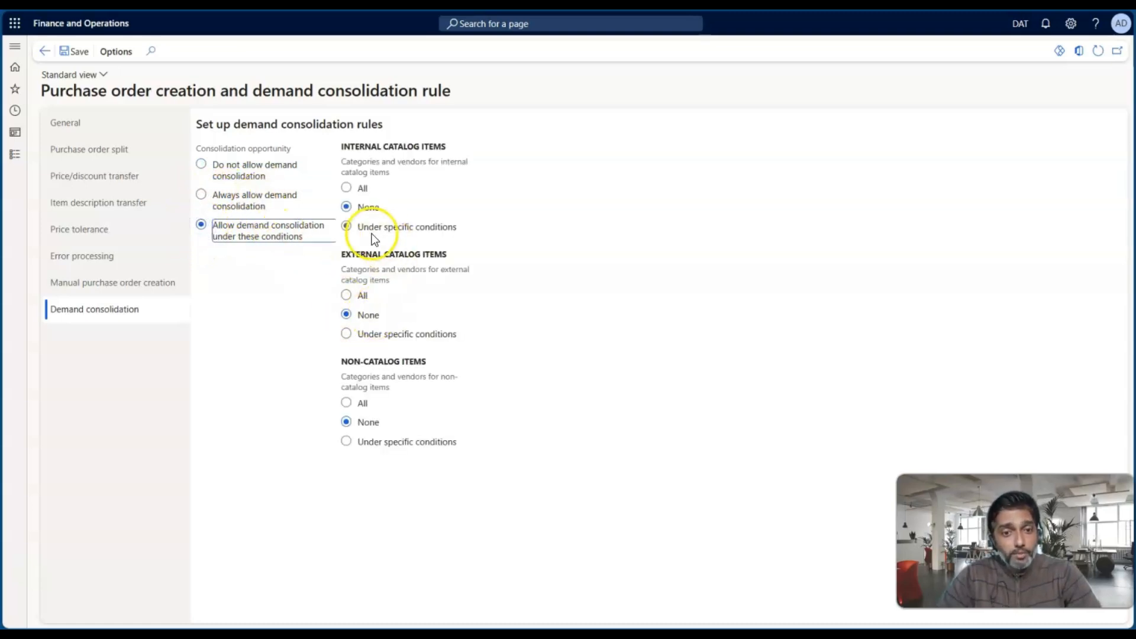
pyautogui.click(351, 227)
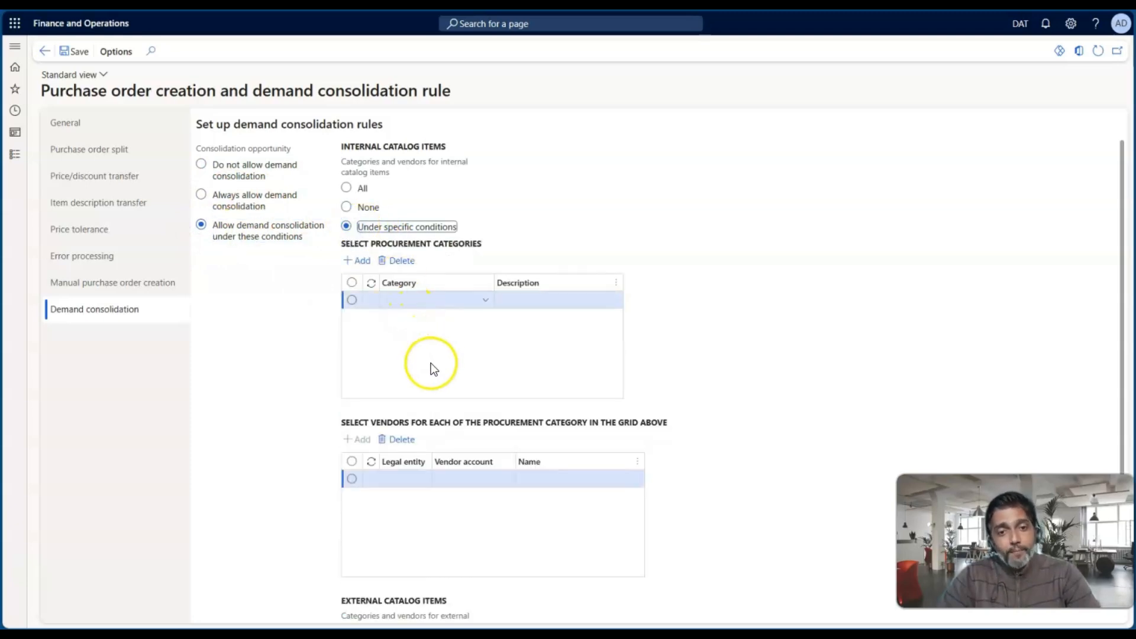
# Step: Set the procurement category for internal catalog items to Computers, found under Office machines
pyautogui.click(487, 303)
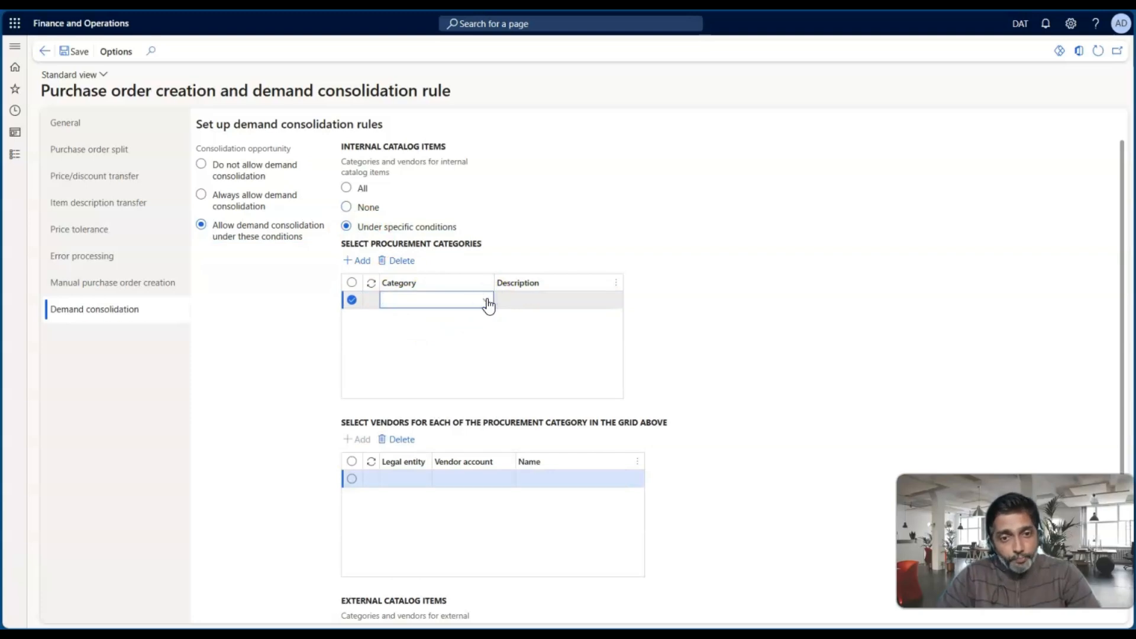
pyautogui.click(487, 303)
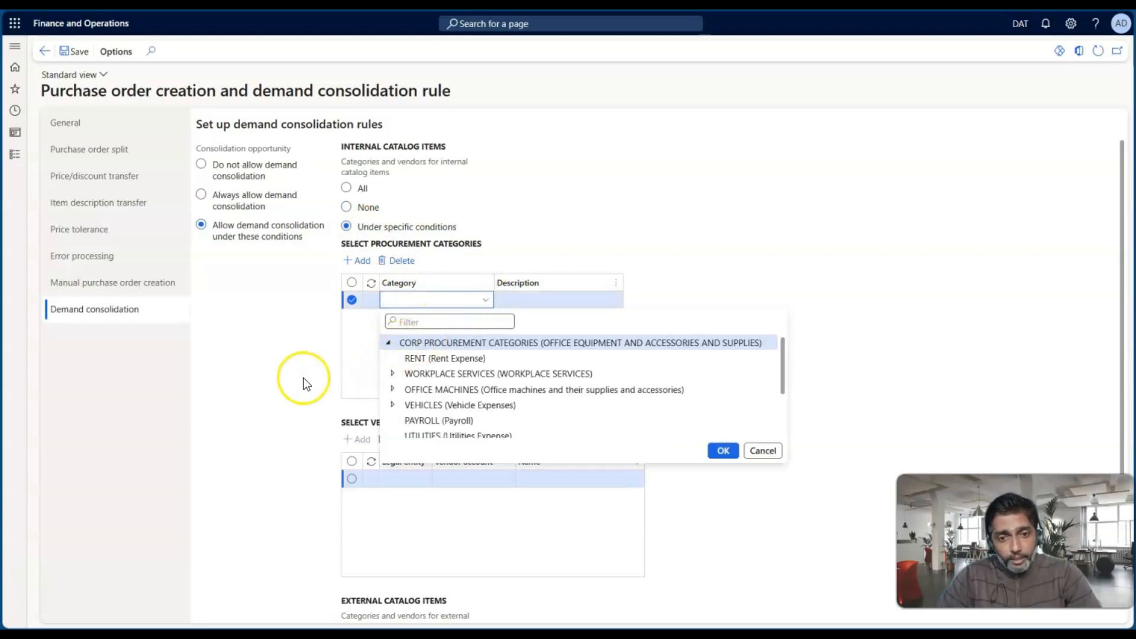
pyautogui.click(393, 390)
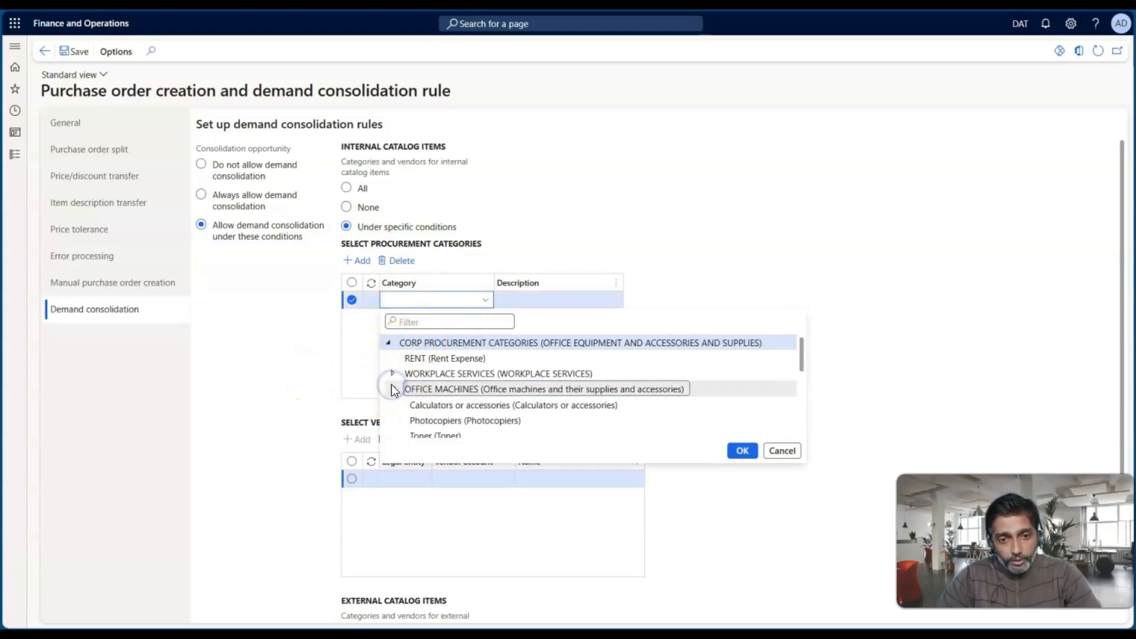
pyautogui.scroll(-2, 465, 402)
pyautogui.click(457, 382)
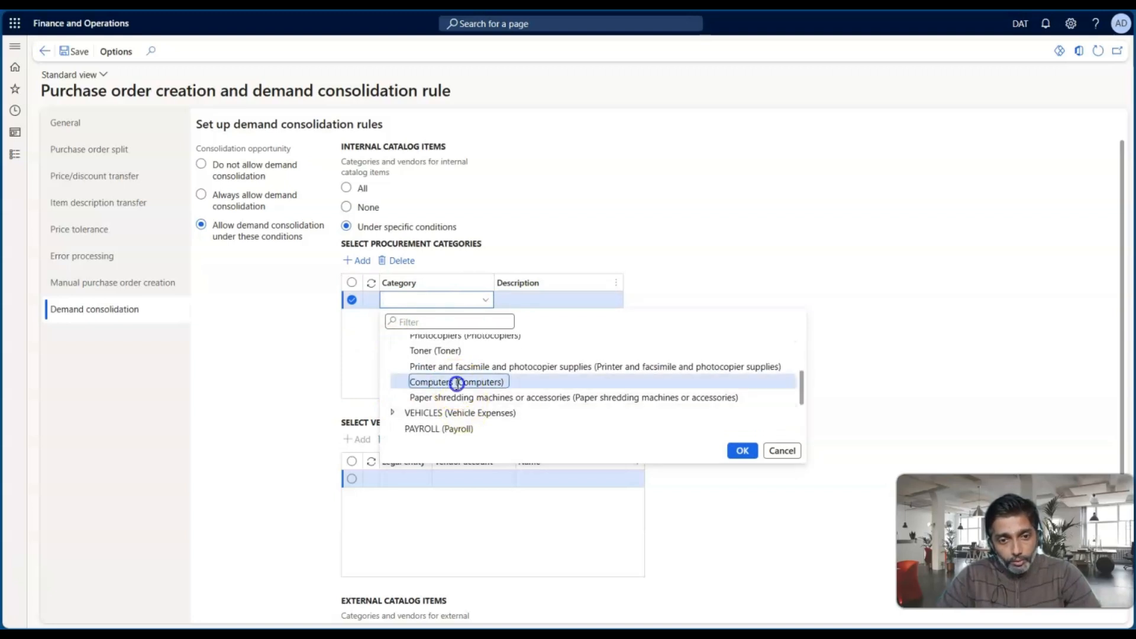
pyautogui.click(739, 456)
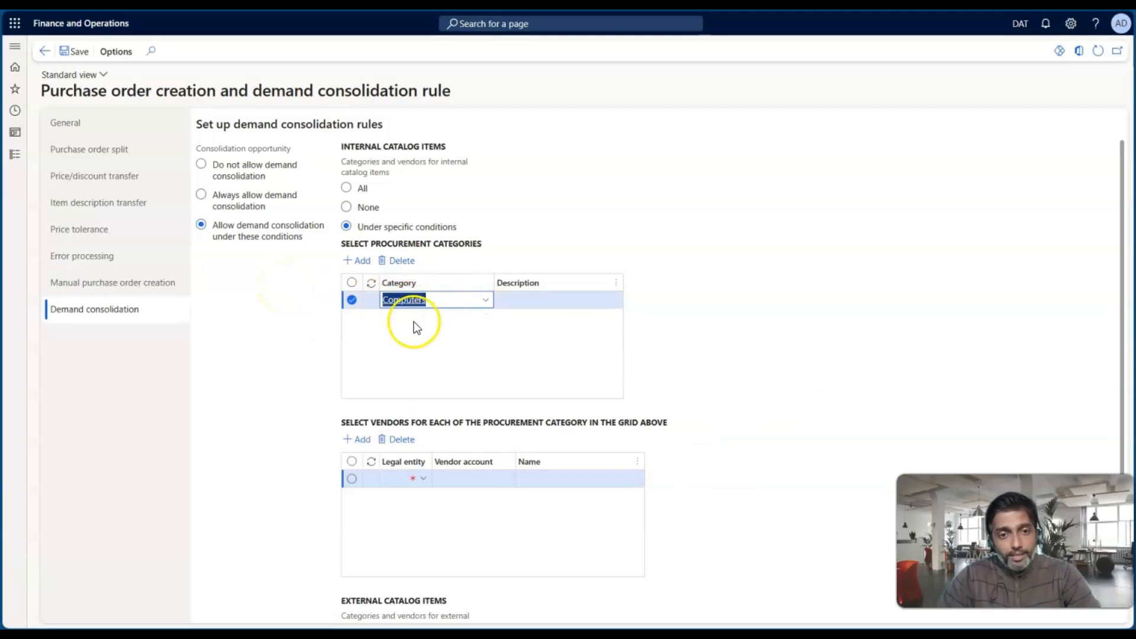
# Step: Delete the Computers row from the procurement categories and try to add a blank row in its place
pyautogui.click(398, 260)
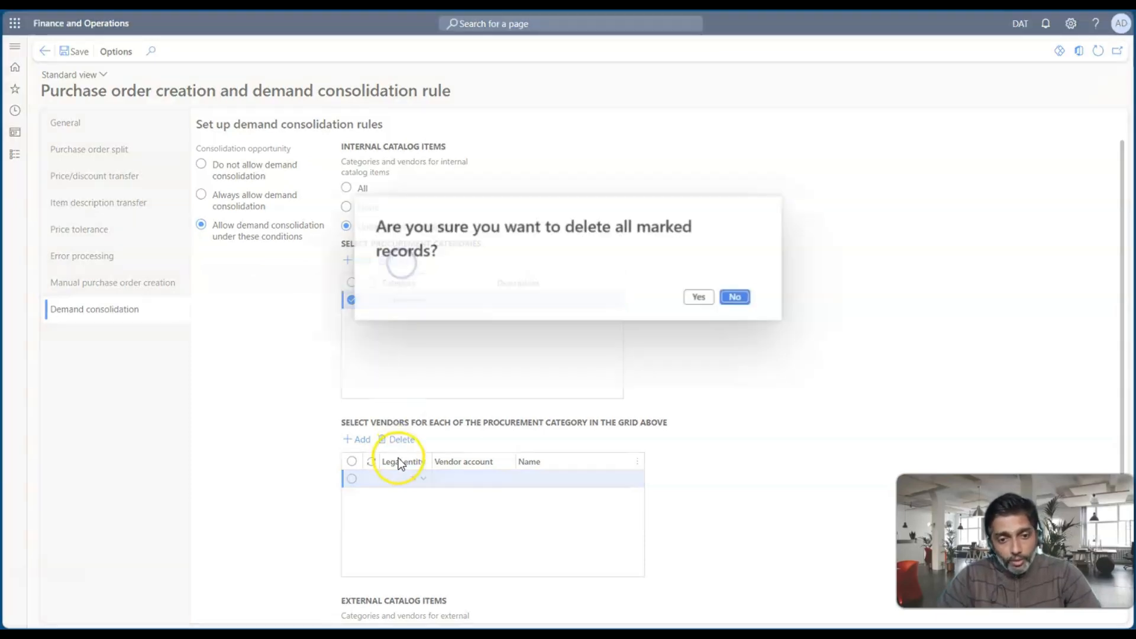
pyautogui.click(699, 296)
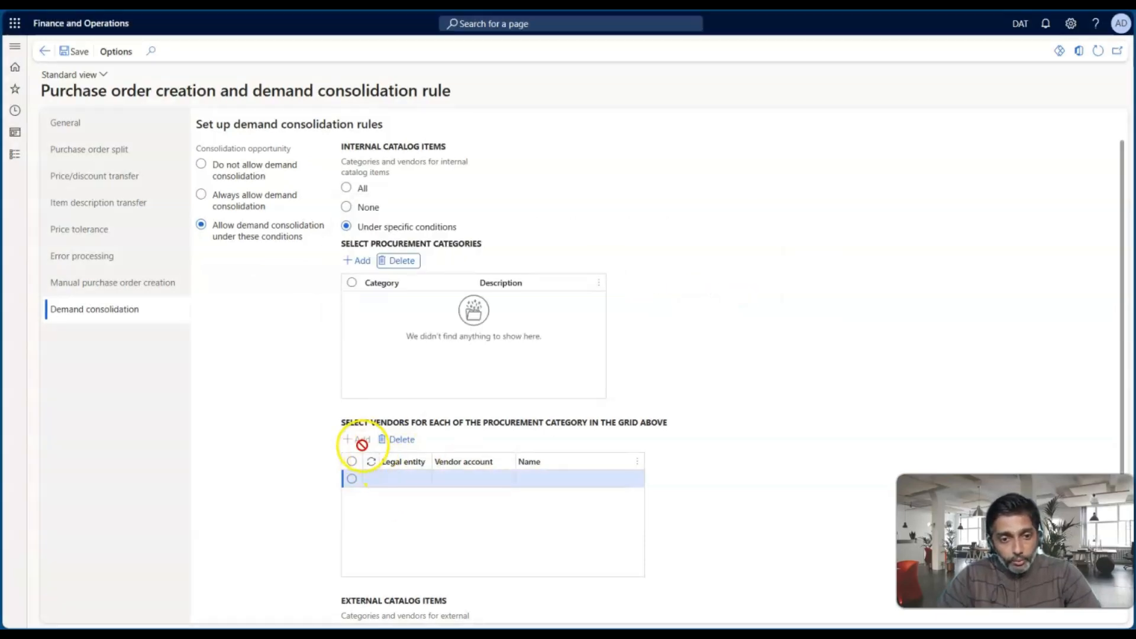
pyautogui.click(362, 261)
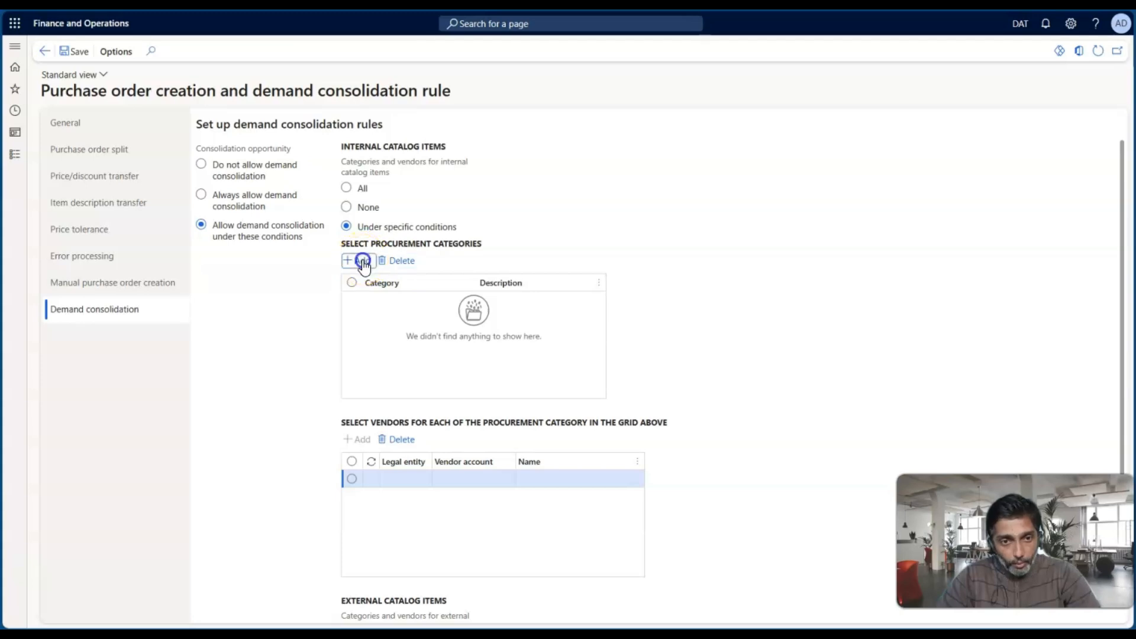
pyautogui.click(395, 265)
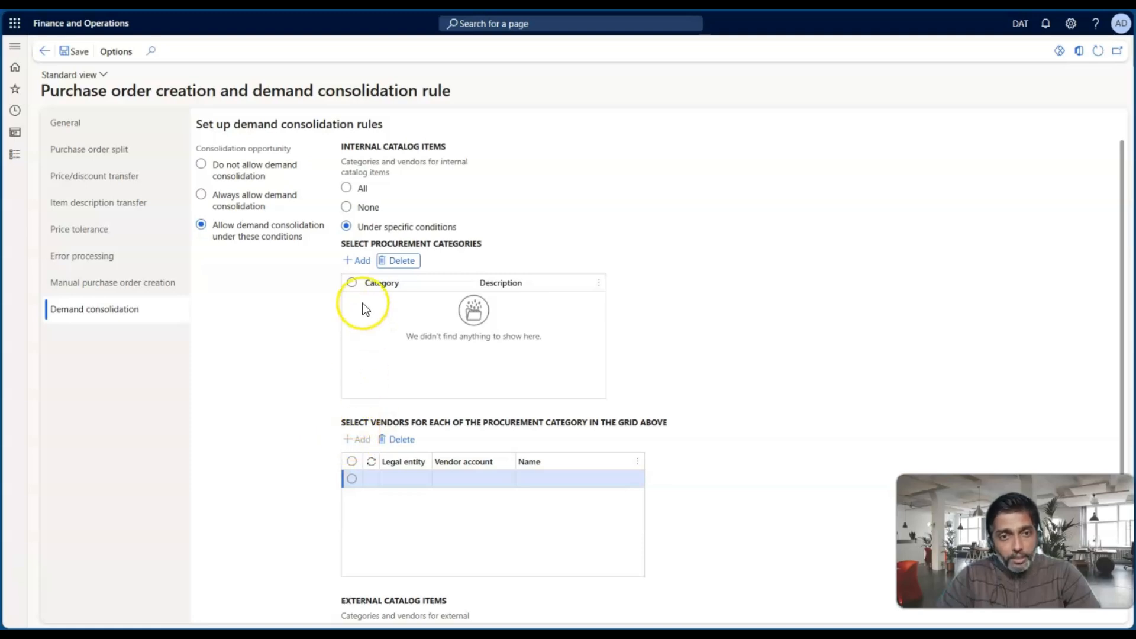
# Step: Add a procurement category row for internal catalog items and set it to Computers, found under Office machines
pyautogui.click(360, 261)
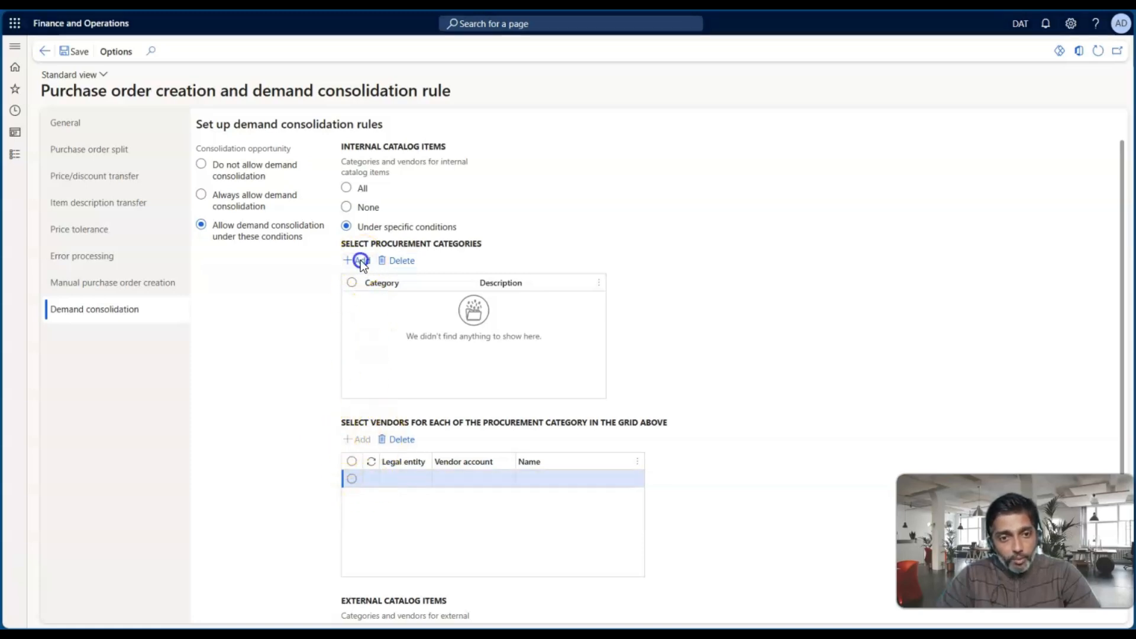
pyautogui.click(464, 302)
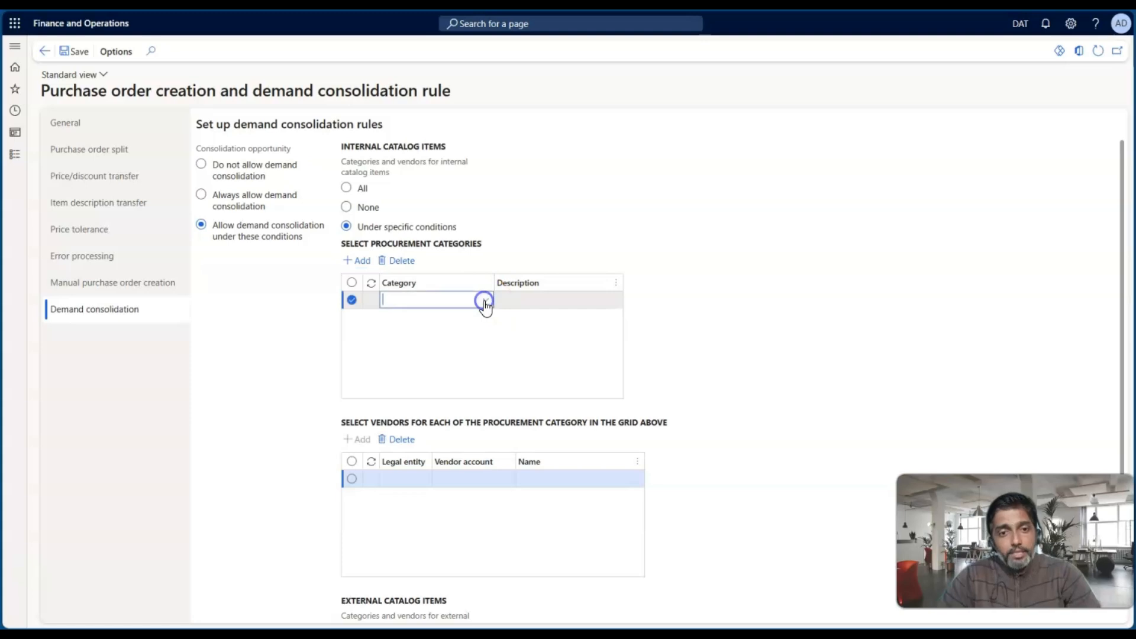
pyautogui.click(485, 300)
pyautogui.click(392, 389)
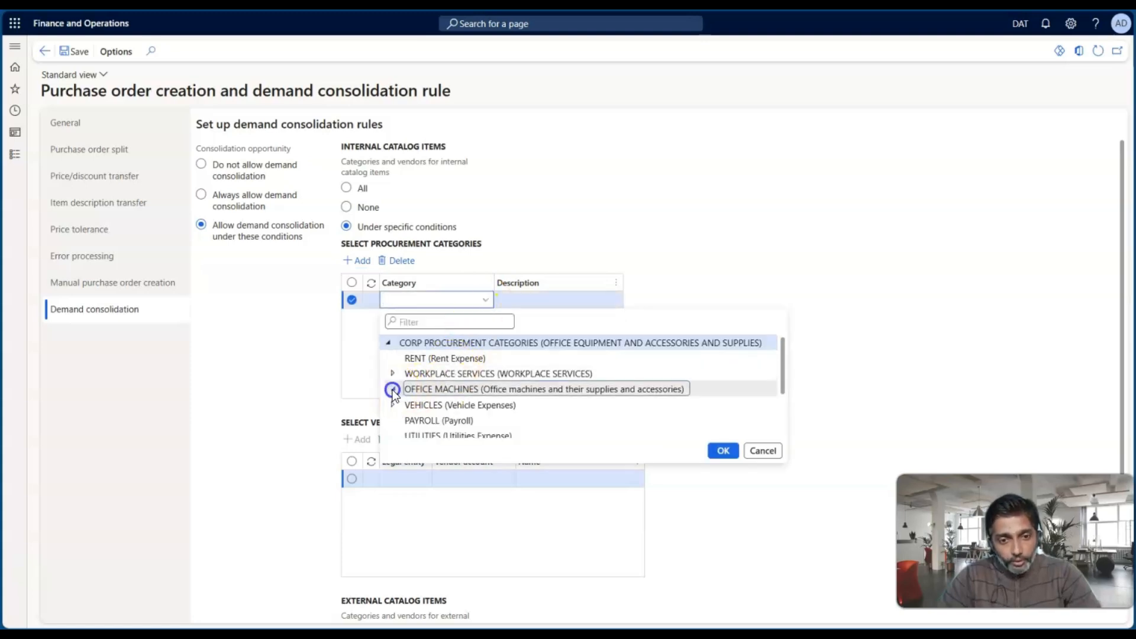
pyautogui.scroll(-3, 457, 413)
pyautogui.click(451, 369)
pyautogui.click(740, 451)
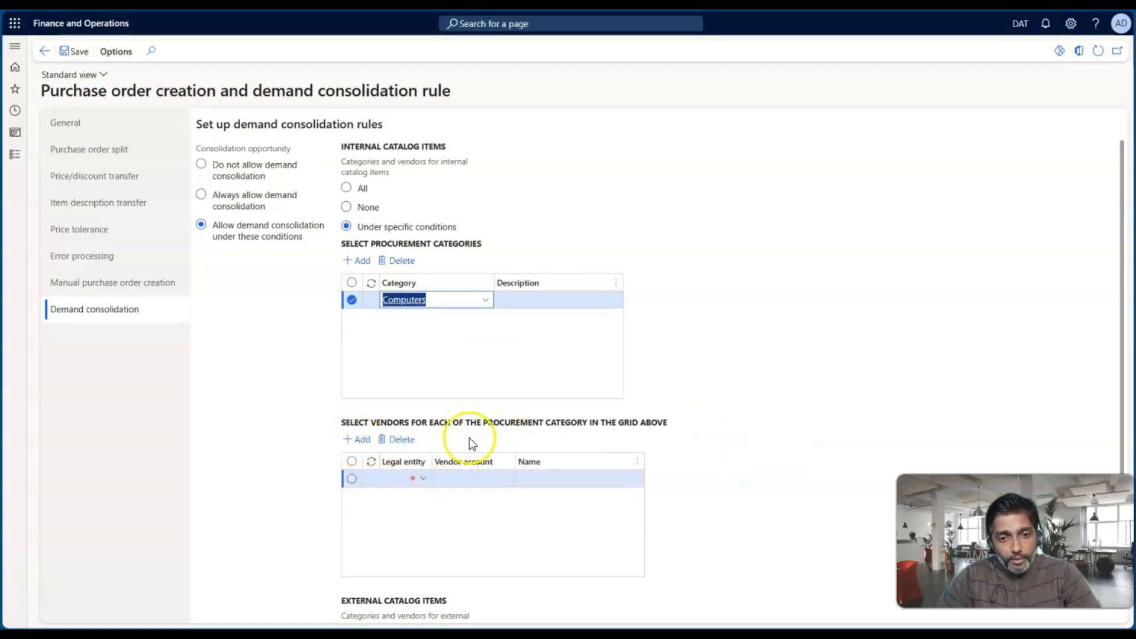
# Step: Assign the vendor Acme Office Supplies from legal entity USMF to the Computers category
pyautogui.click(420, 482)
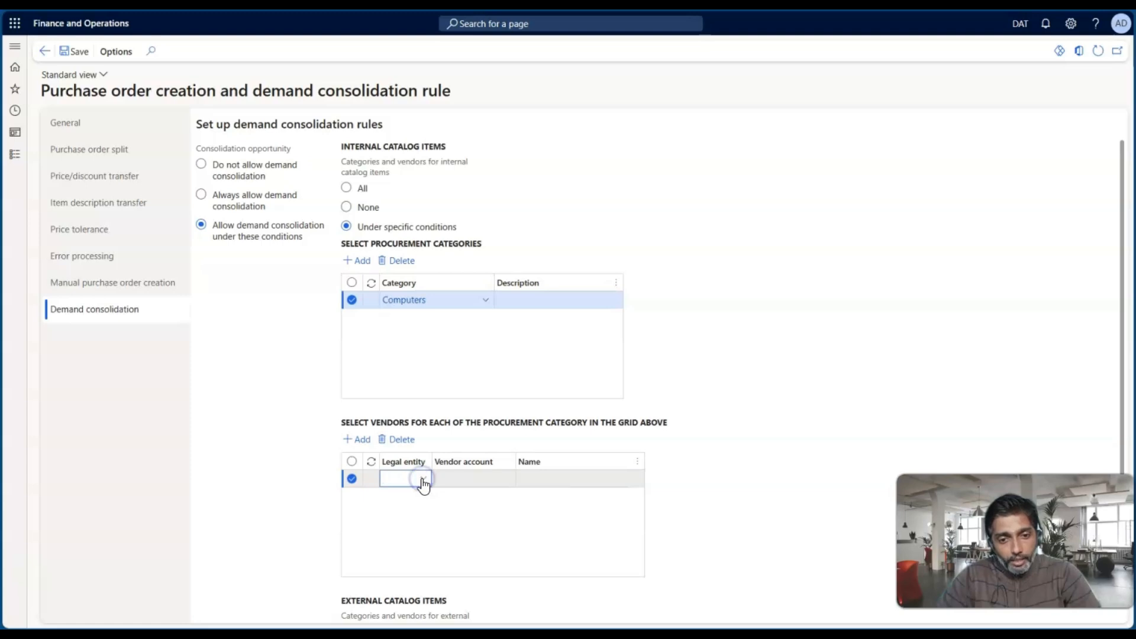
pyautogui.click(423, 478)
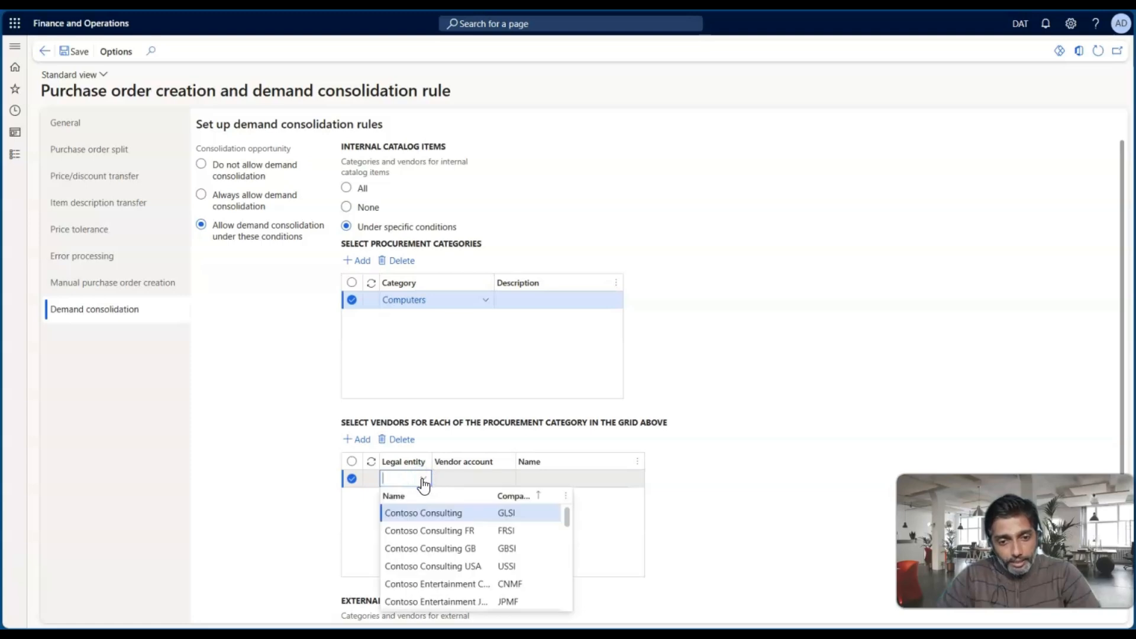
pyautogui.click(434, 548)
pyautogui.click(508, 480)
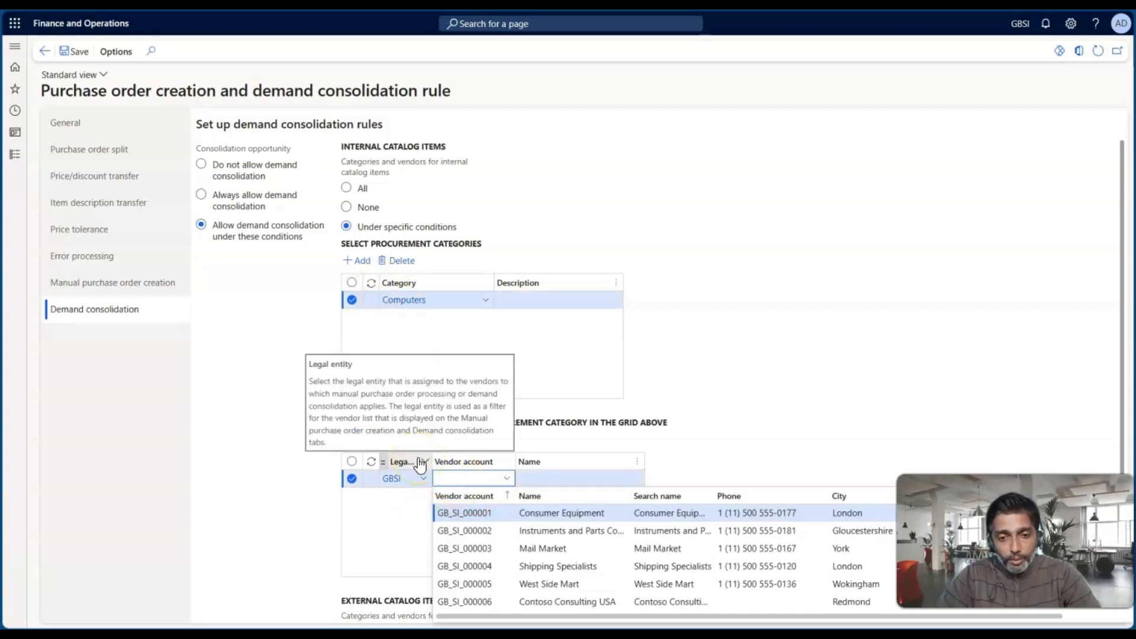
pyautogui.click(422, 480)
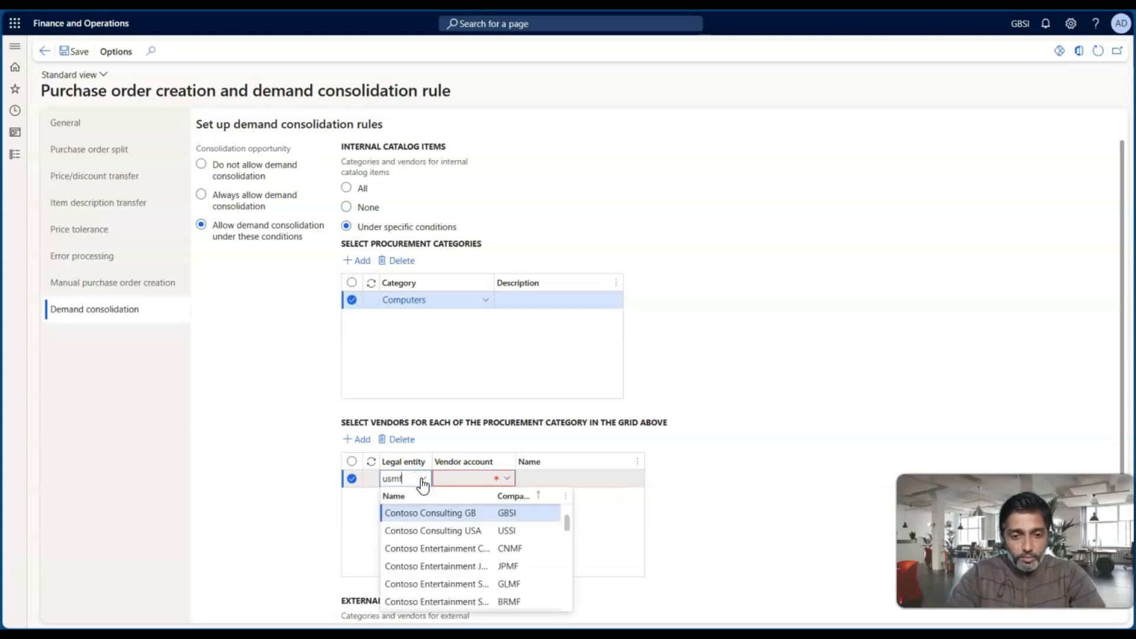
pyautogui.write('usmf')
pyautogui.click(408, 512)
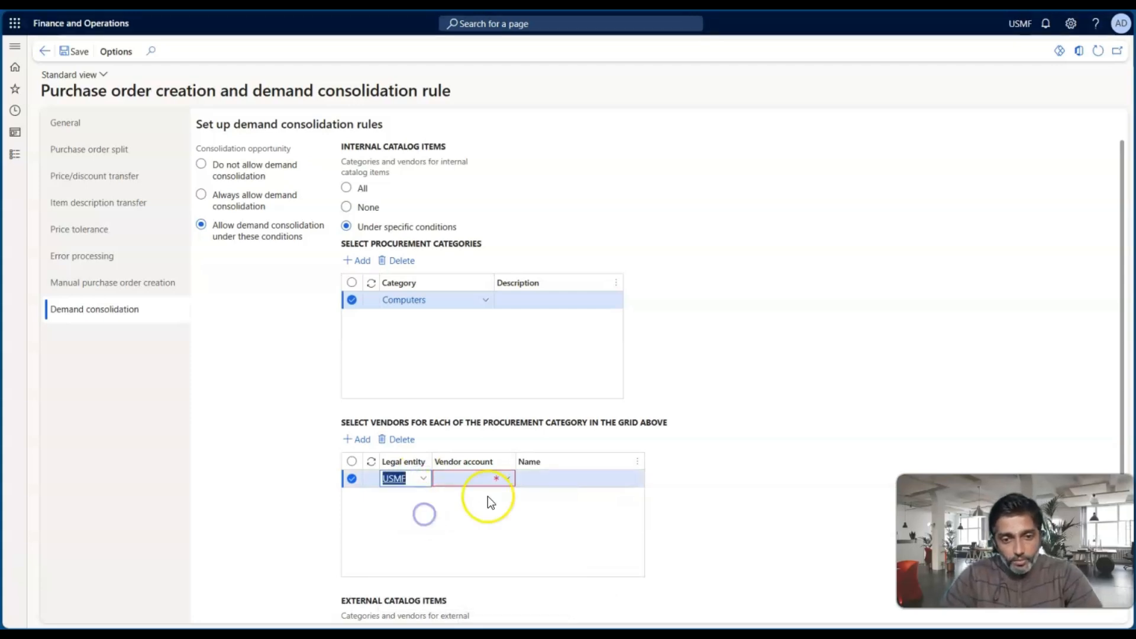
pyautogui.click(508, 481)
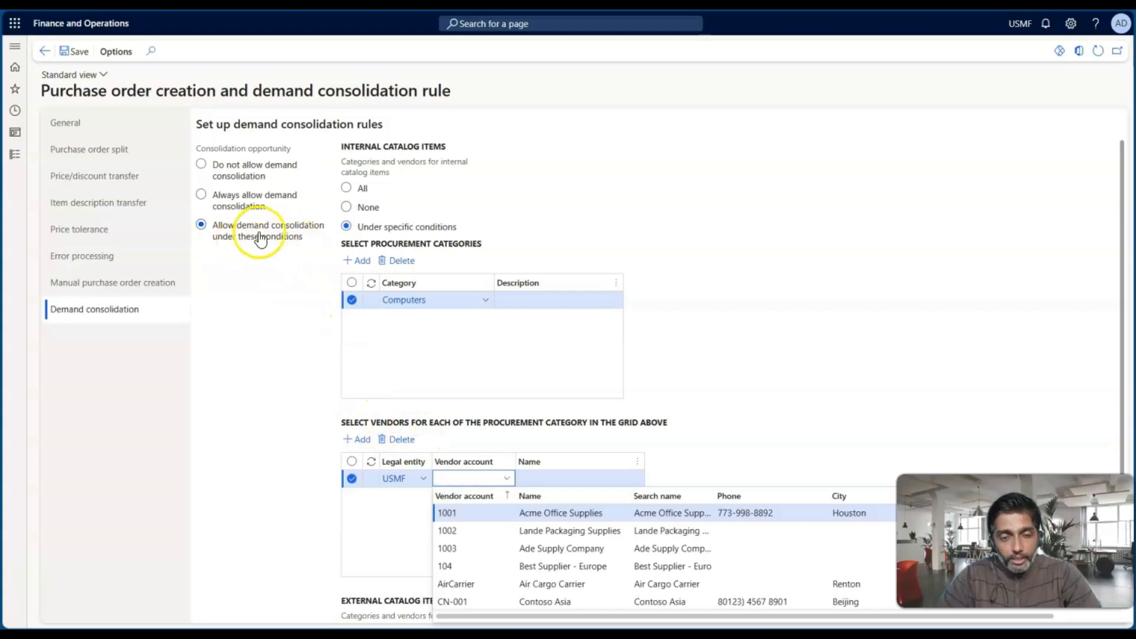
pyautogui.click(502, 513)
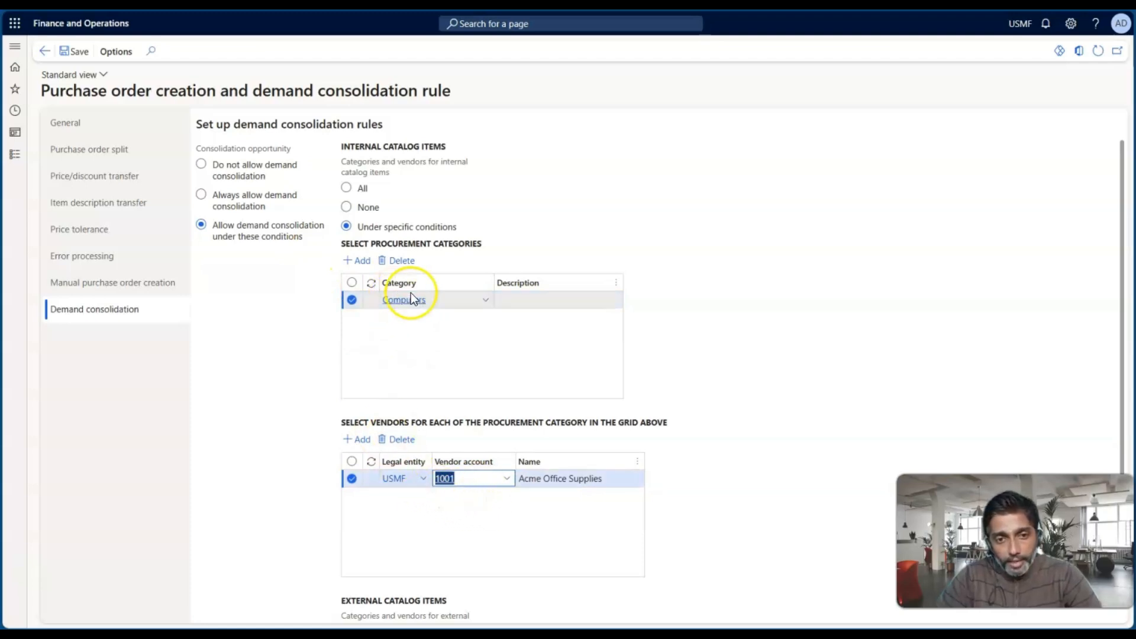
pyautogui.moveTo(412, 305)
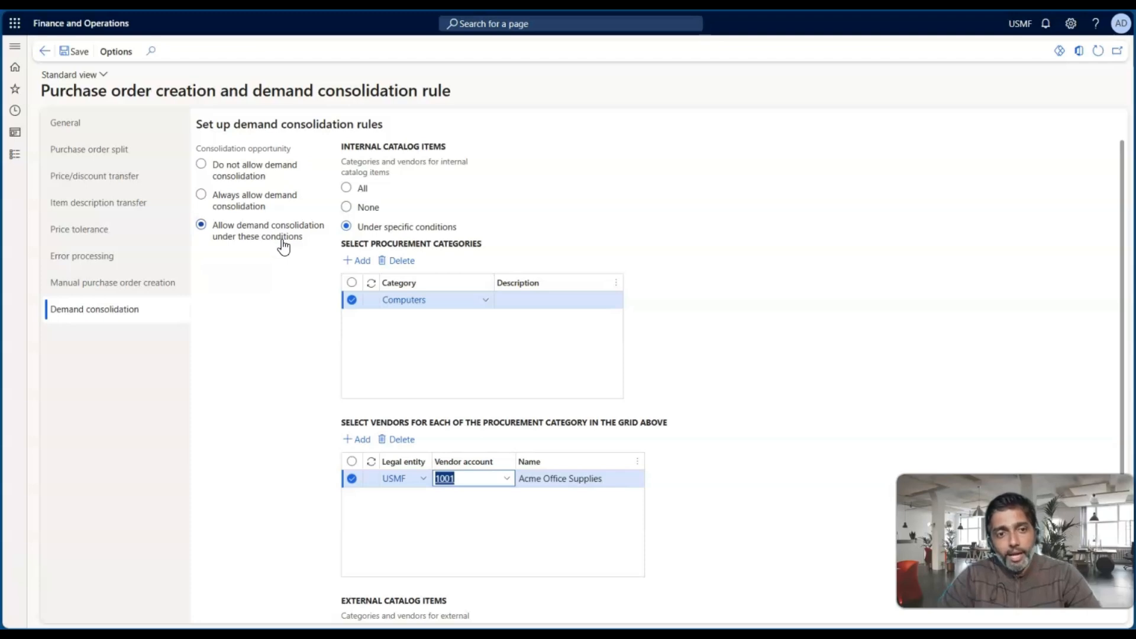
# Step: Set the rule's consolidation opportunity to Always allow demand consolidation and save the rule
pyautogui.click(204, 198)
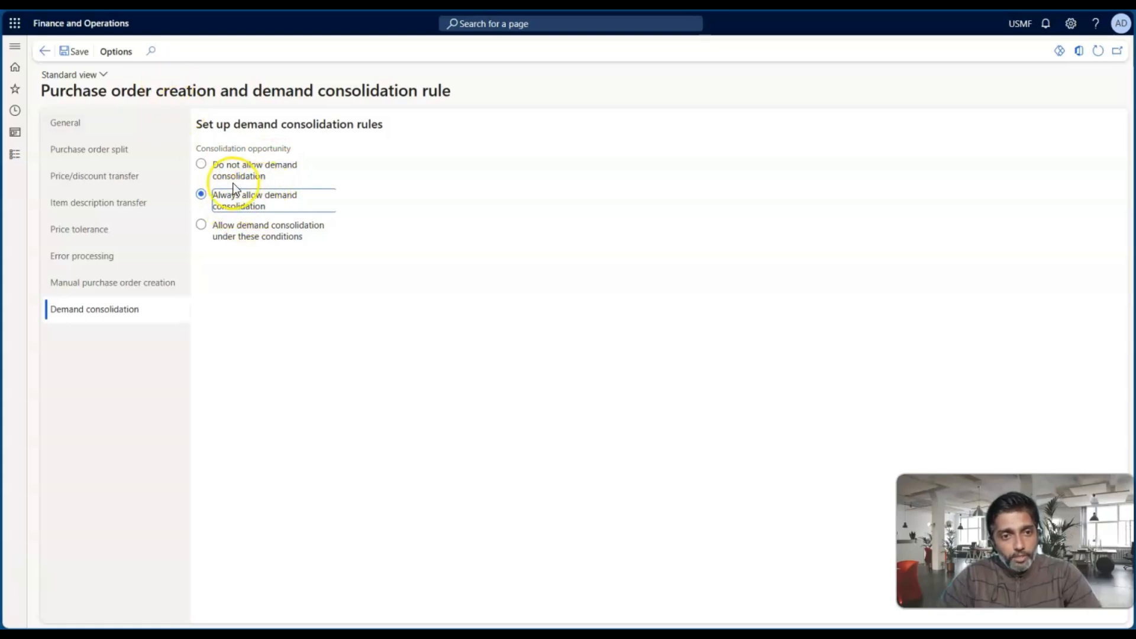
pyautogui.click(79, 52)
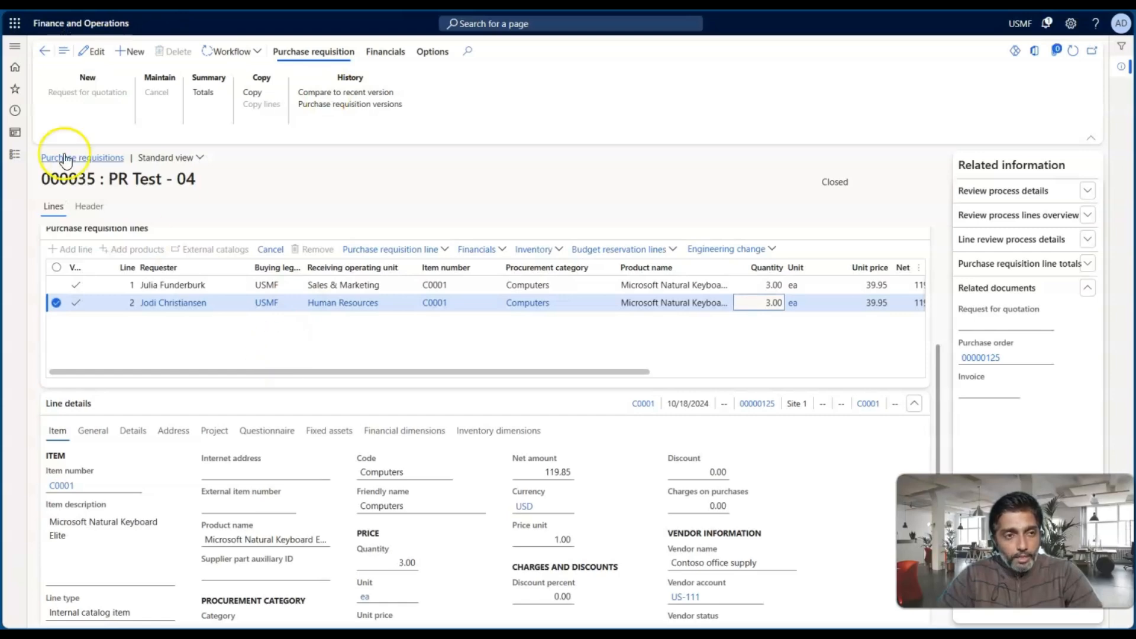
# Step: Open Consolidation opportunities under approved purchase requisition processing in Procurement and sourcing
pyautogui.click(15, 156)
pyautogui.scroll(-1, 89, 367)
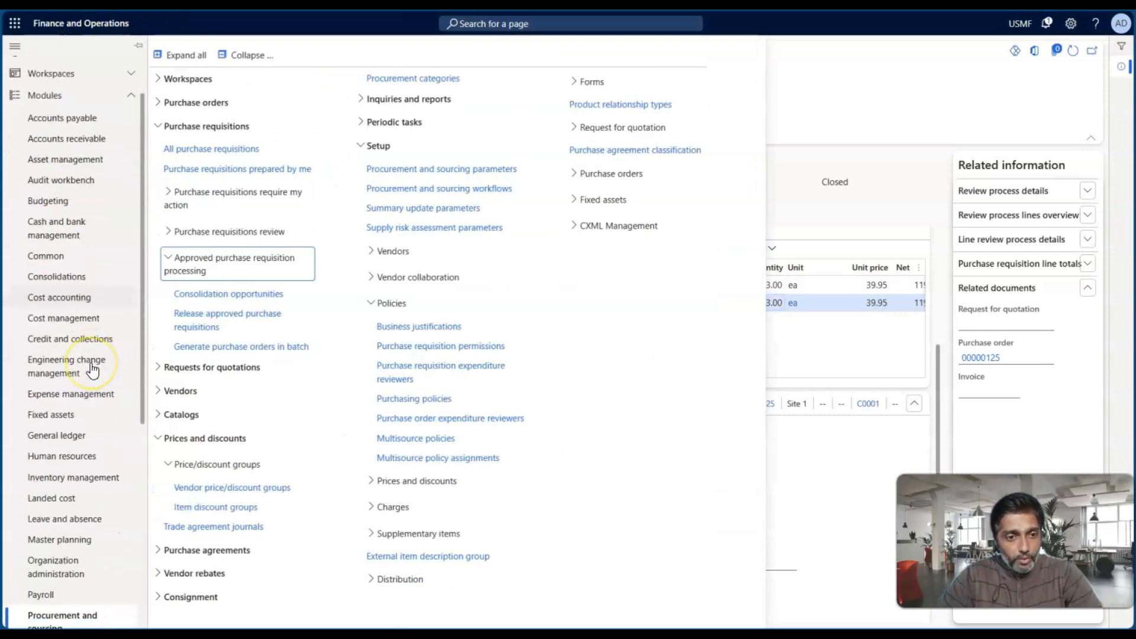
pyautogui.click(242, 55)
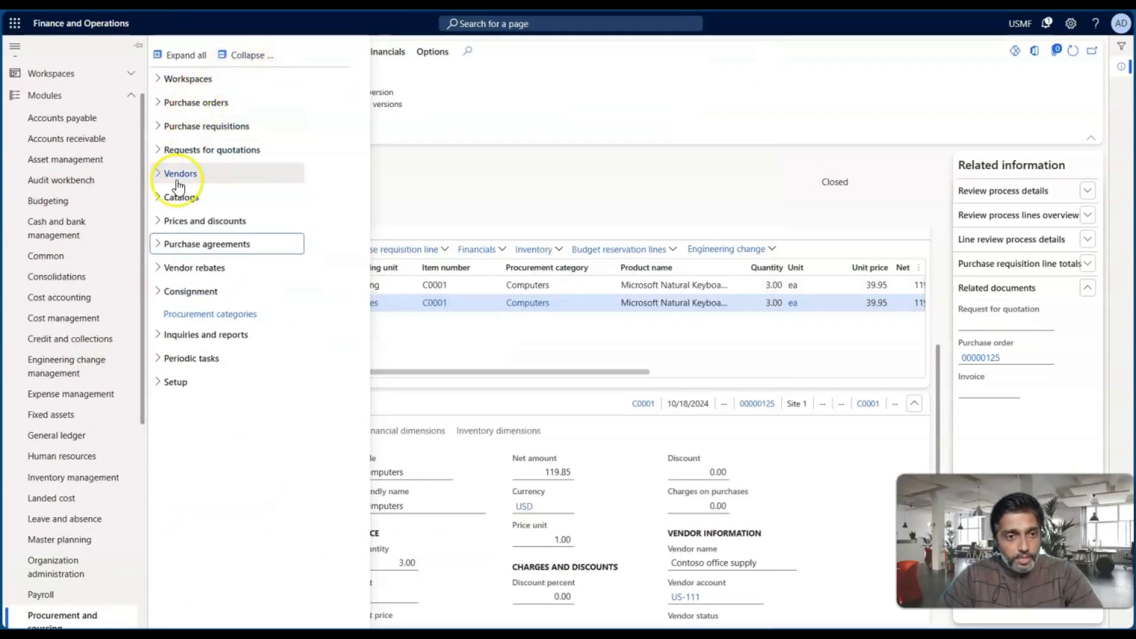
pyautogui.click(202, 122)
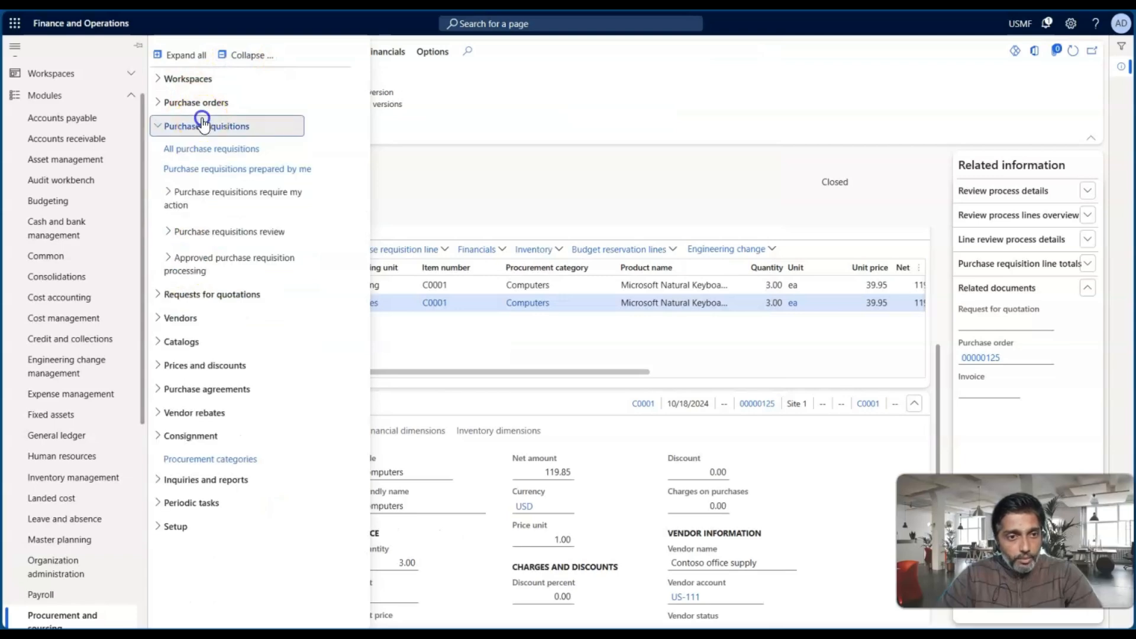
pyautogui.click(207, 260)
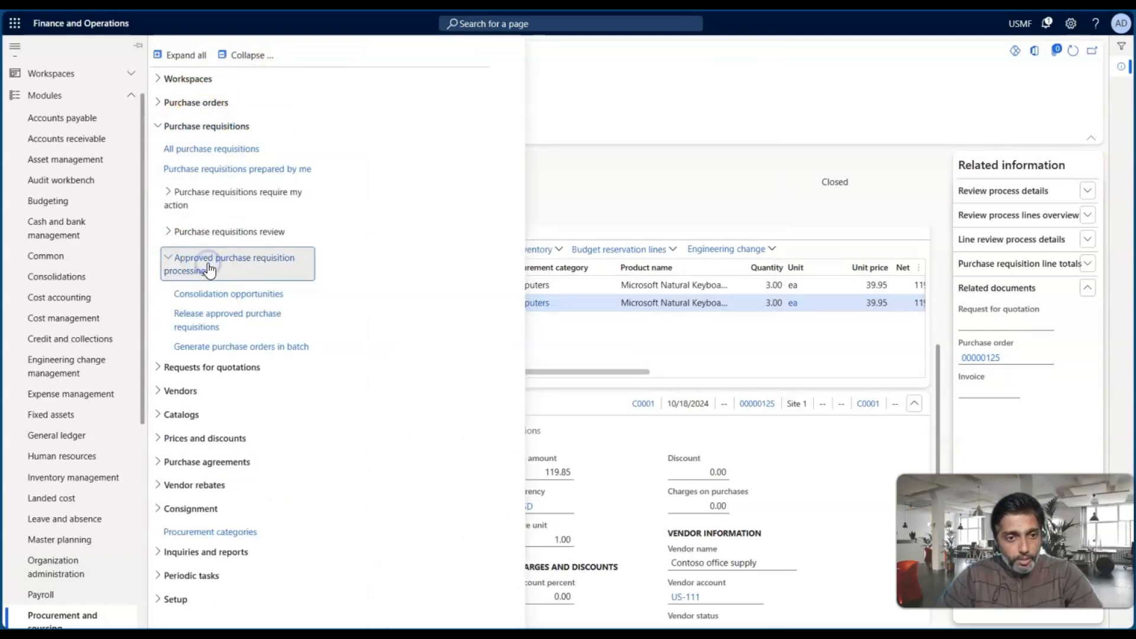
pyautogui.click(216, 296)
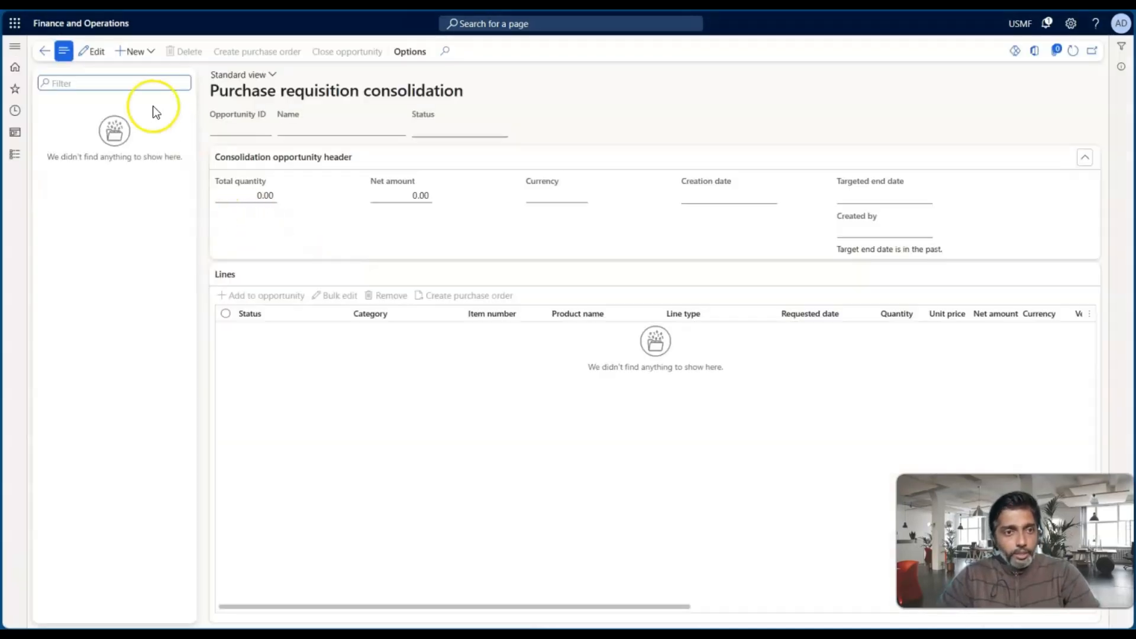
# Step: Create a consolidation opportunity named Con test with currency USD, keeping the targeted end date of 10/25/2024
pyautogui.click(138, 52)
pyautogui.click(148, 142)
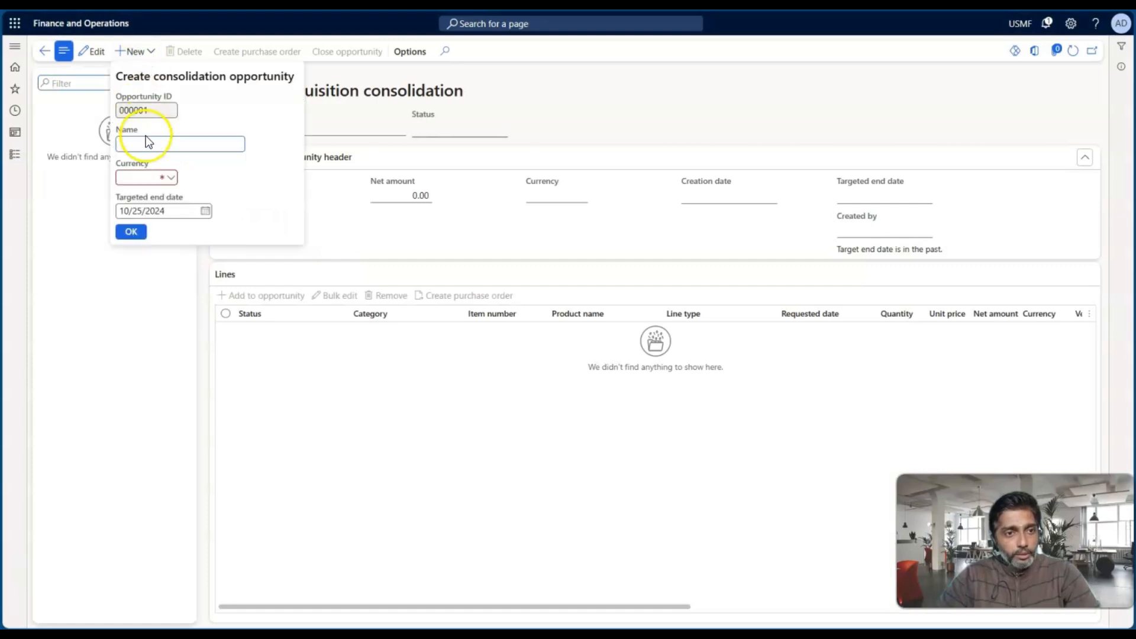
pyautogui.write('COn')
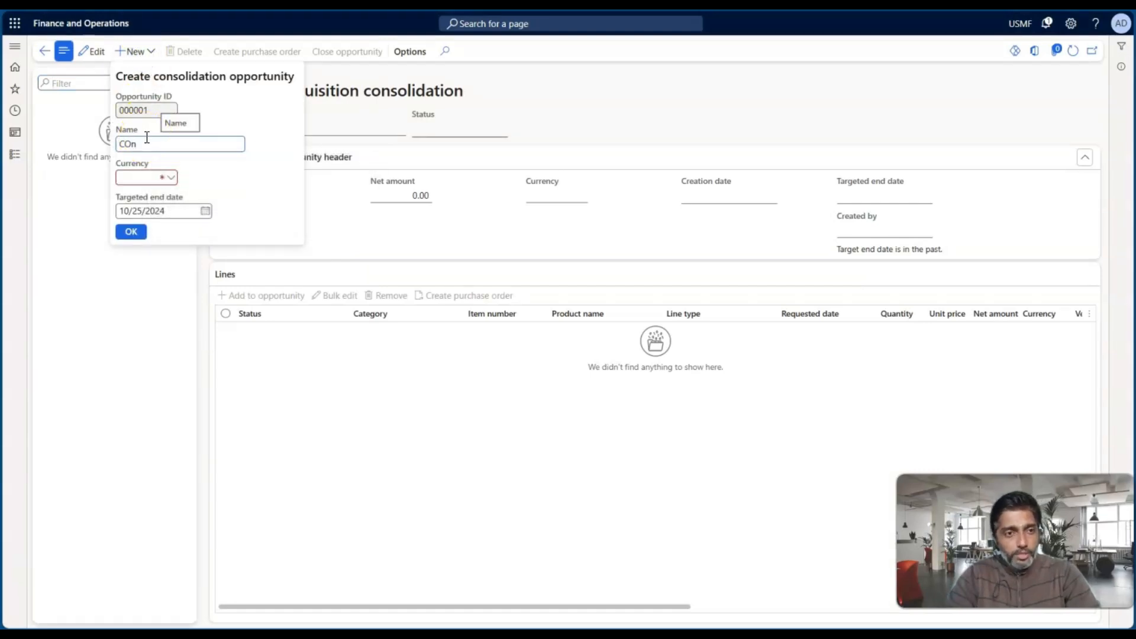
pyautogui.write('n test')
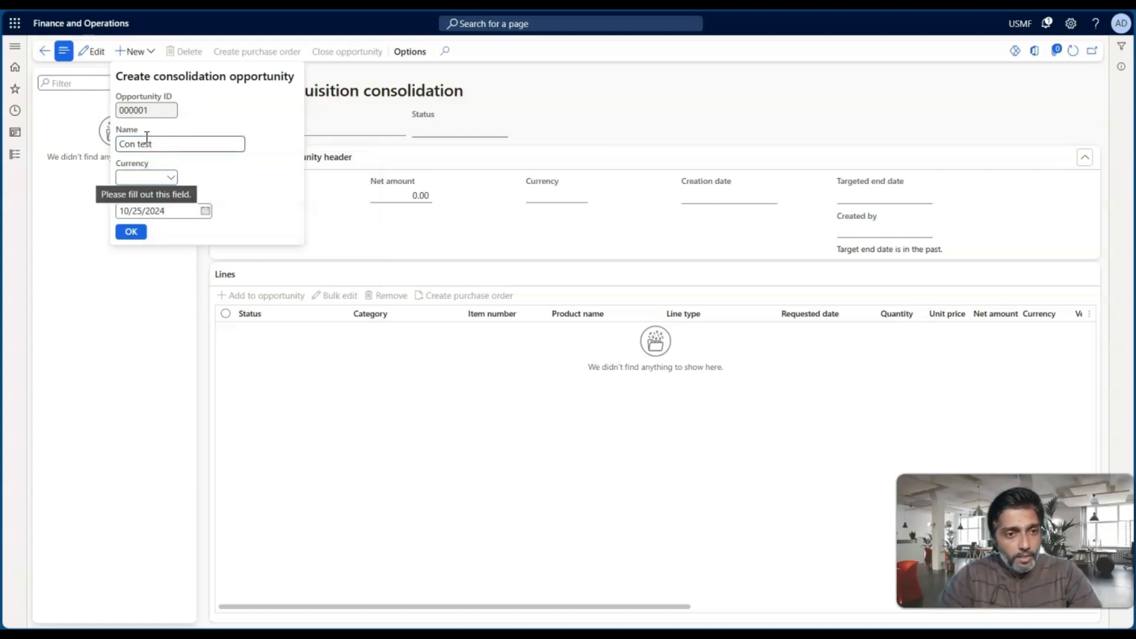
pyautogui.click(171, 178)
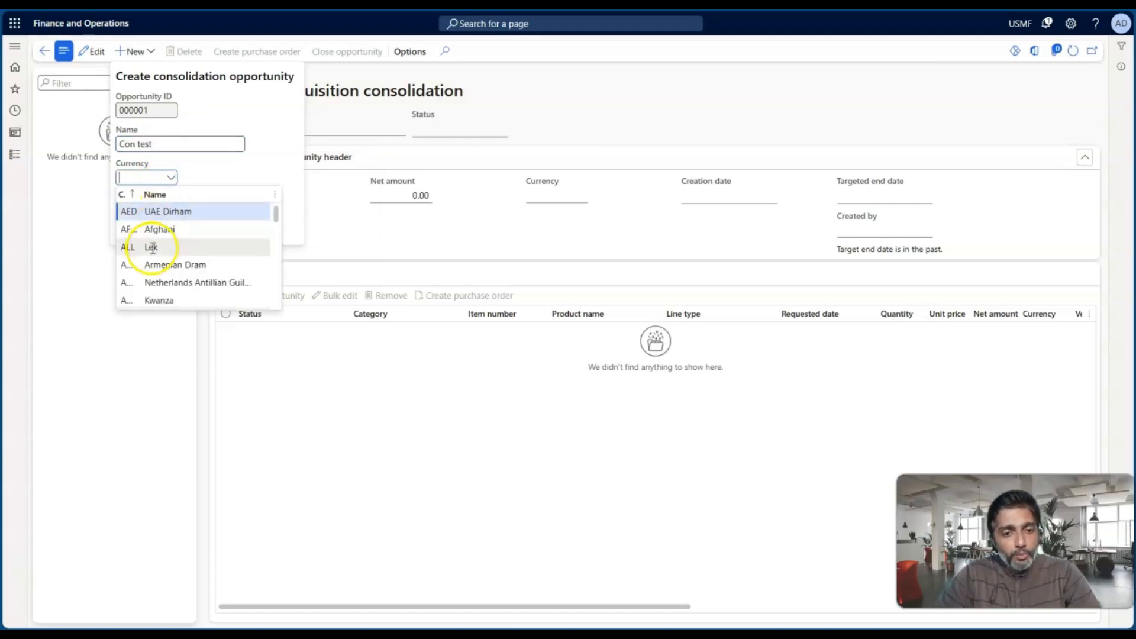
pyautogui.press('Tab')
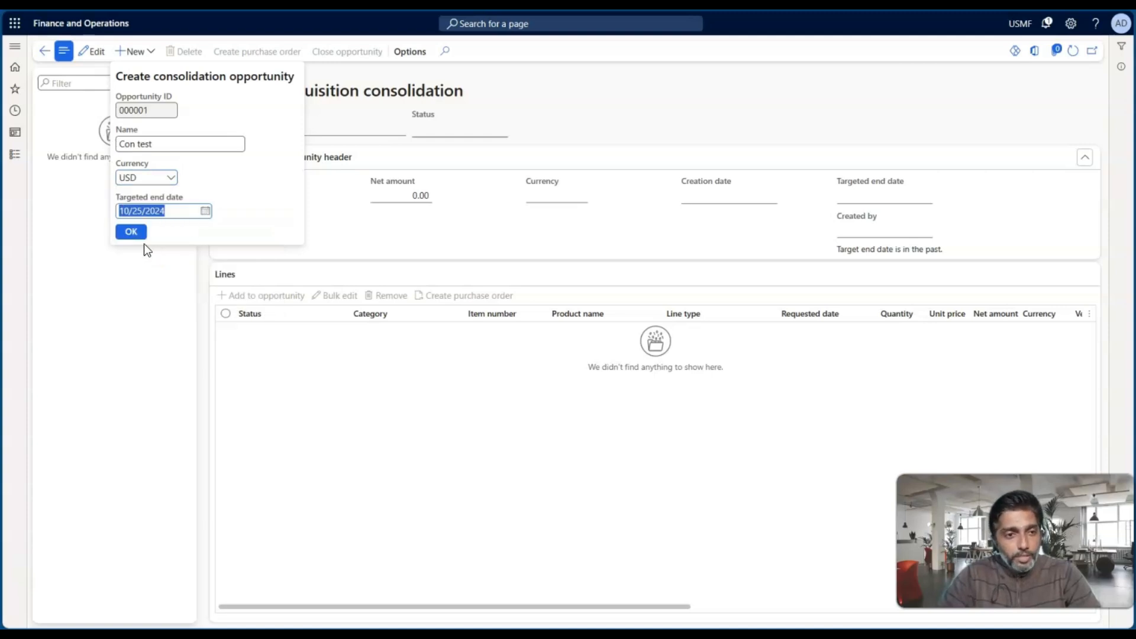
pyautogui.click(132, 233)
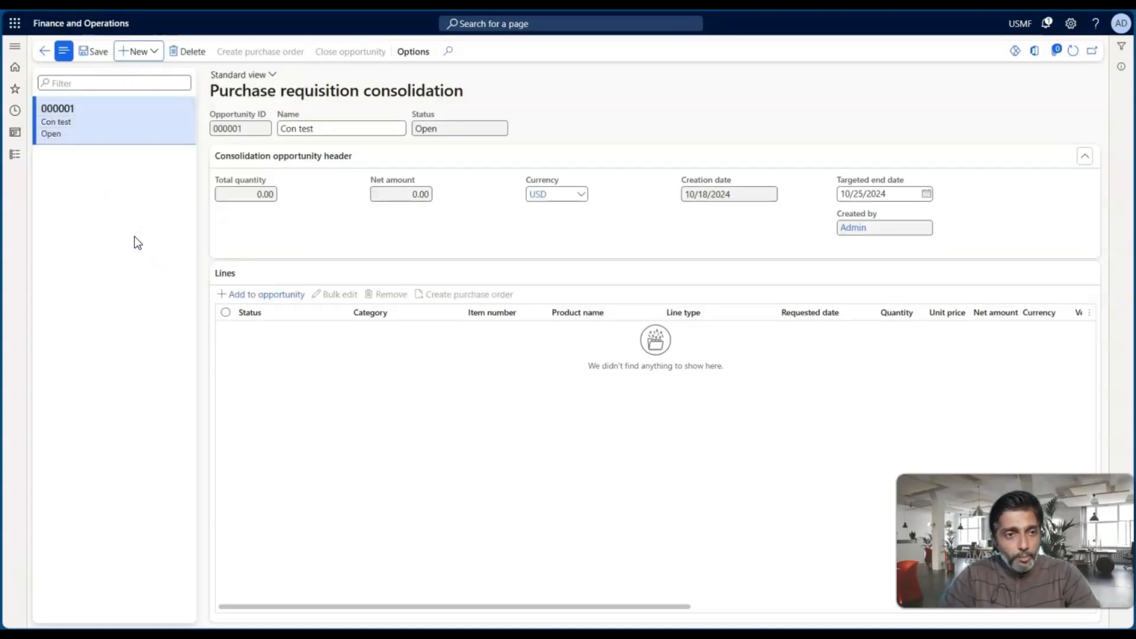
# Step: Add both 1-unit Computers requisition lines and line 1 of the 2-unit requisition to the Con test opportunity
pyautogui.click(254, 296)
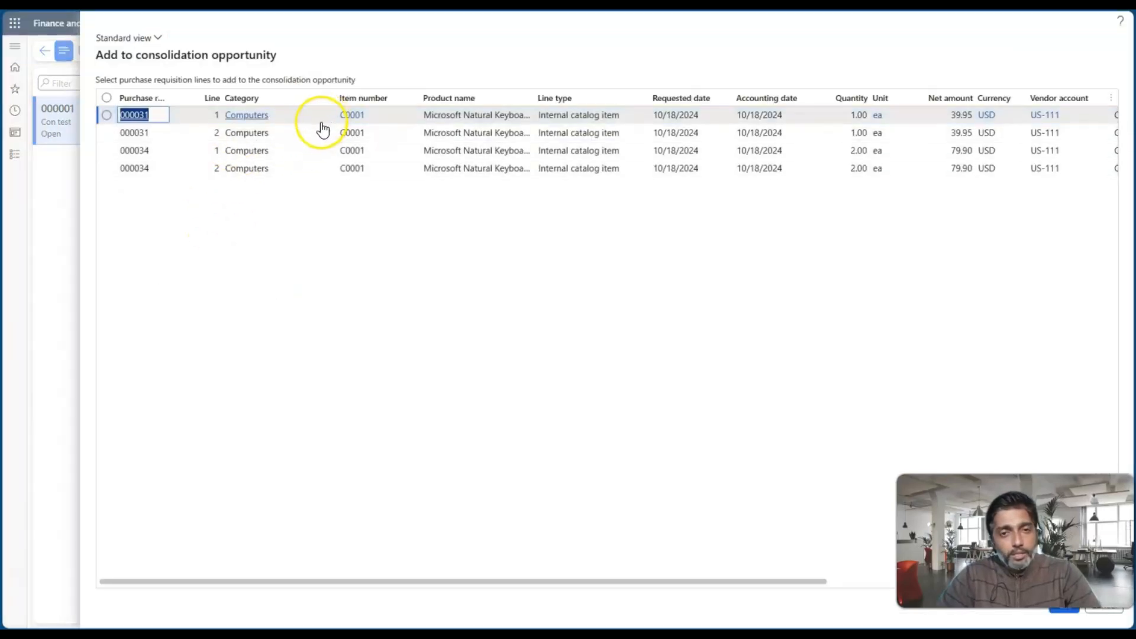
pyautogui.hscroll(5, 516, 204)
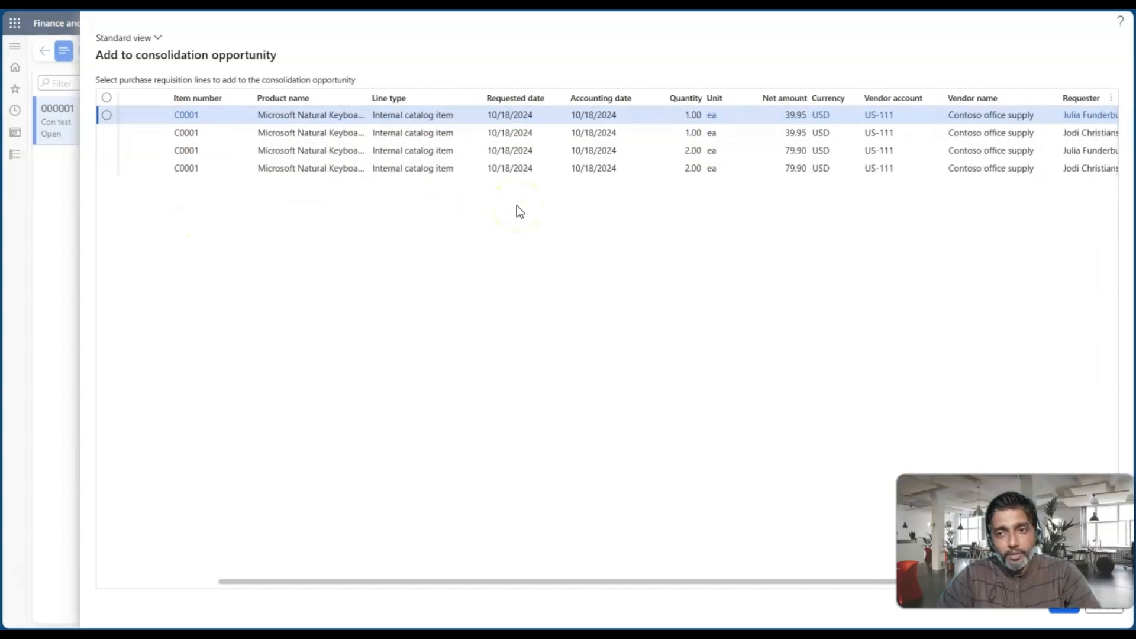
pyautogui.hscroll(-5, 516, 204)
pyautogui.click(318, 219)
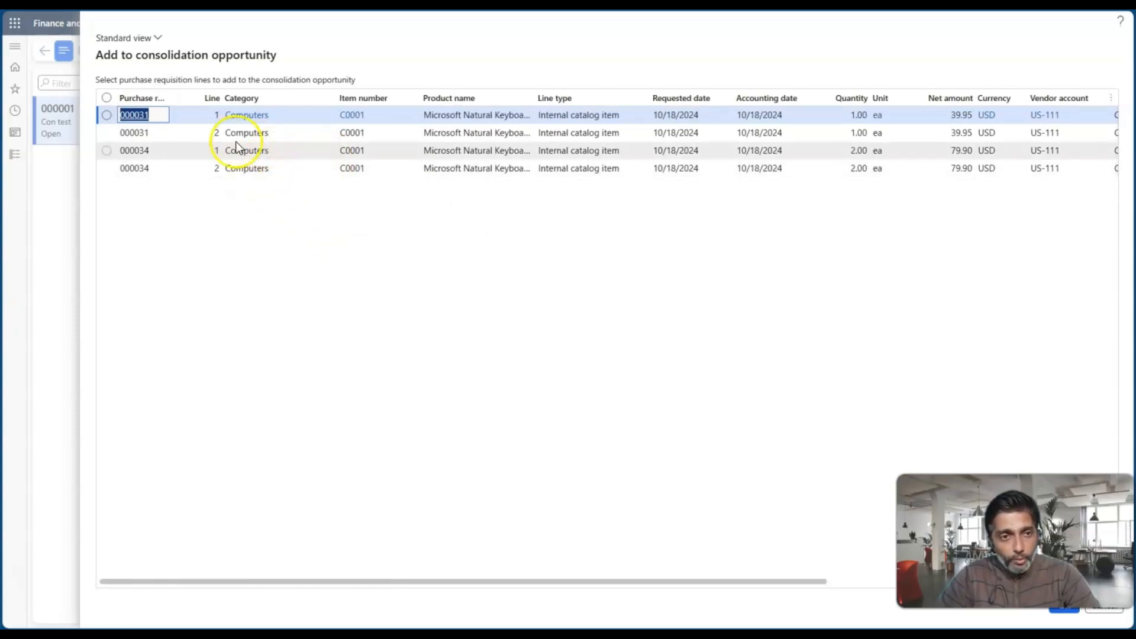
pyautogui.click(106, 115)
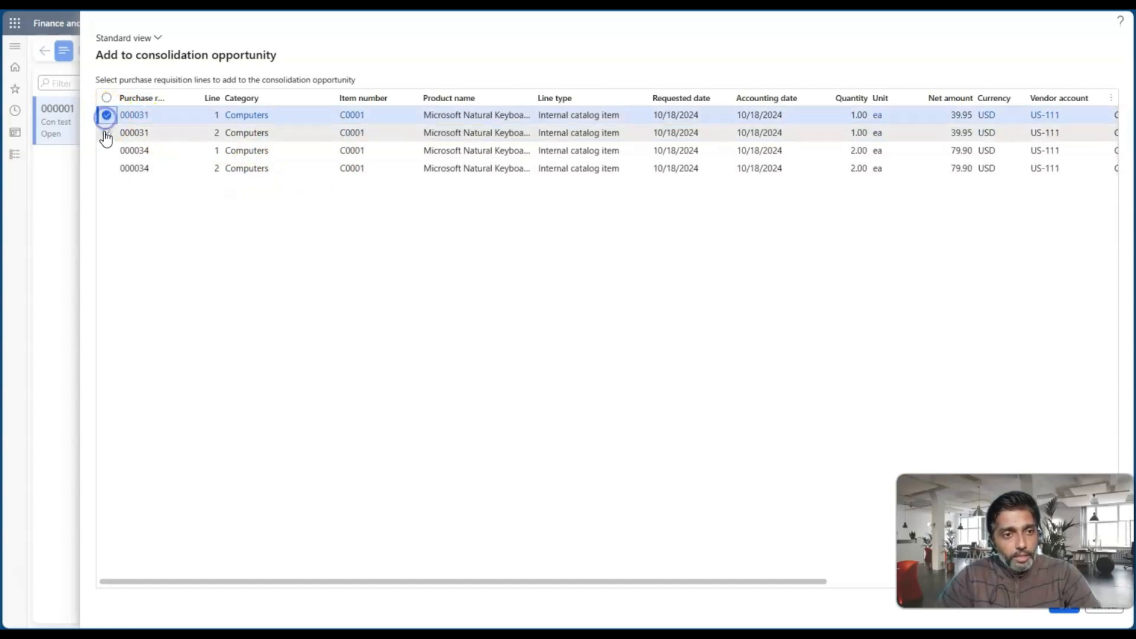
pyautogui.click(107, 132)
pyautogui.click(106, 150)
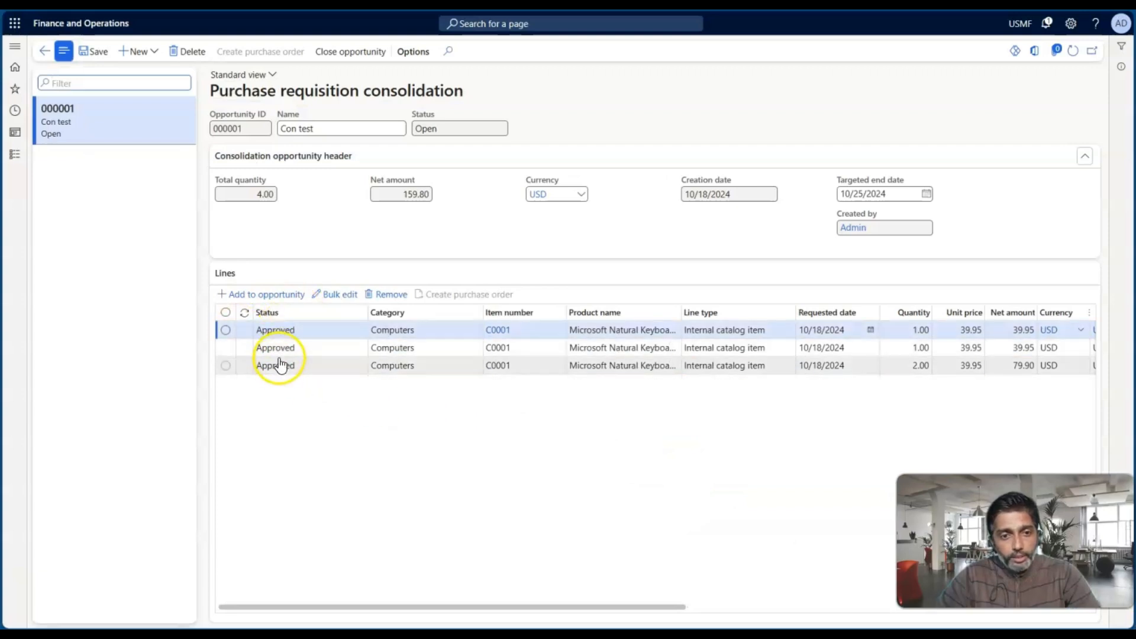
# Step: Enter CQN-01 as the first line's consolidation quotation number and widen that column to show its full heading
pyautogui.hscroll(2, 445, 412)
pyautogui.hscroll(5, 445, 412)
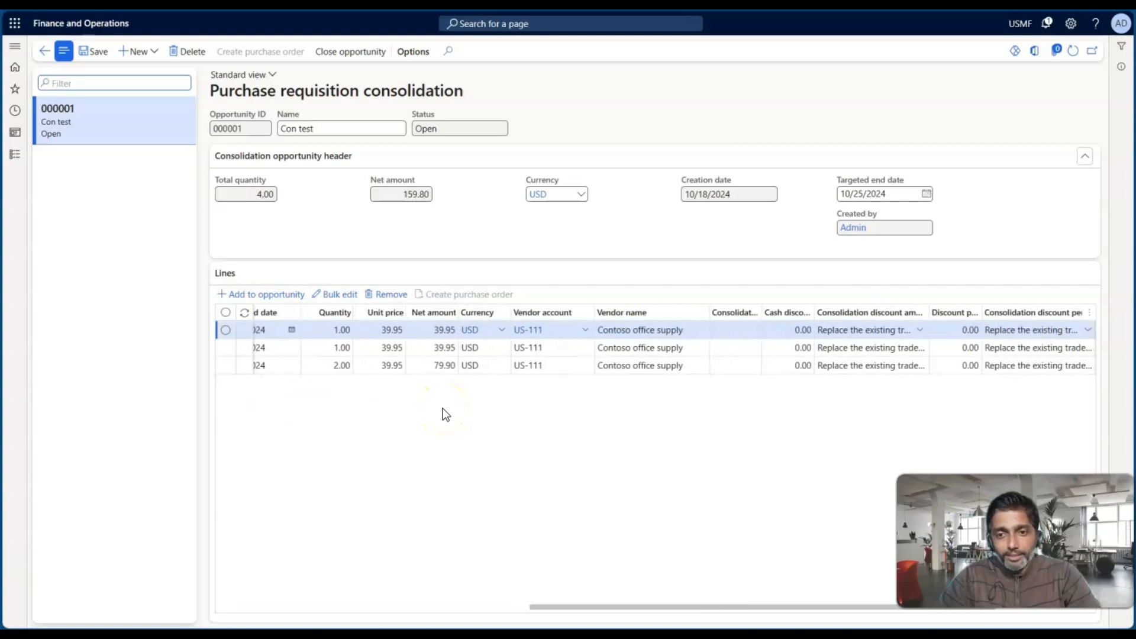
pyautogui.click(226, 312)
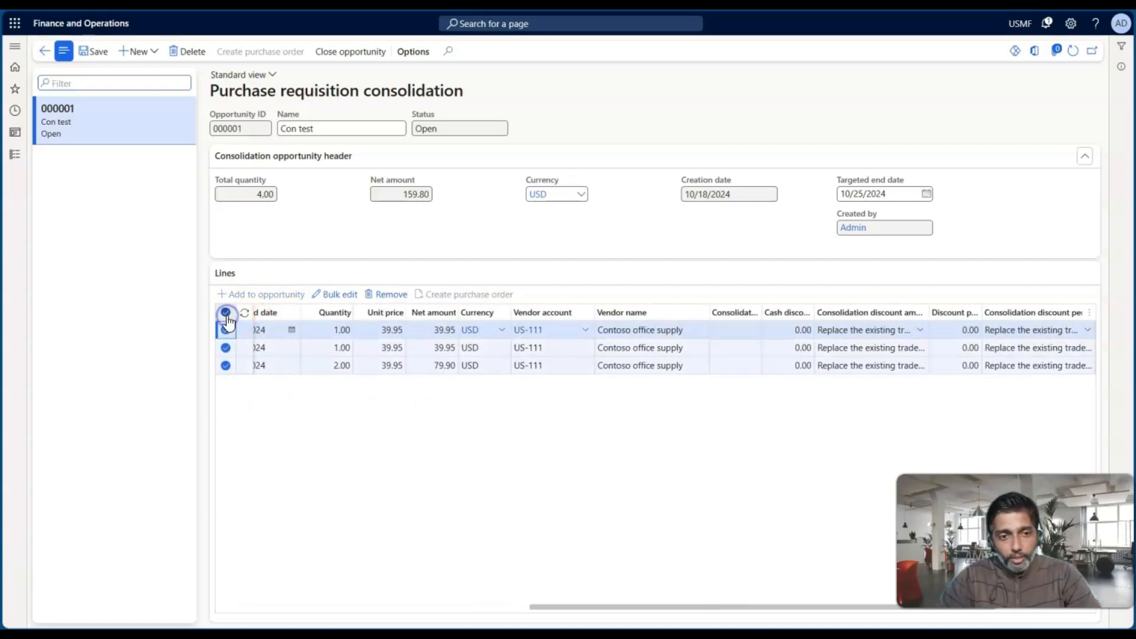
pyautogui.hscroll(2, 521, 377)
pyautogui.click(612, 330)
pyautogui.moveTo(630, 313); pyautogui.dragTo(713, 315)
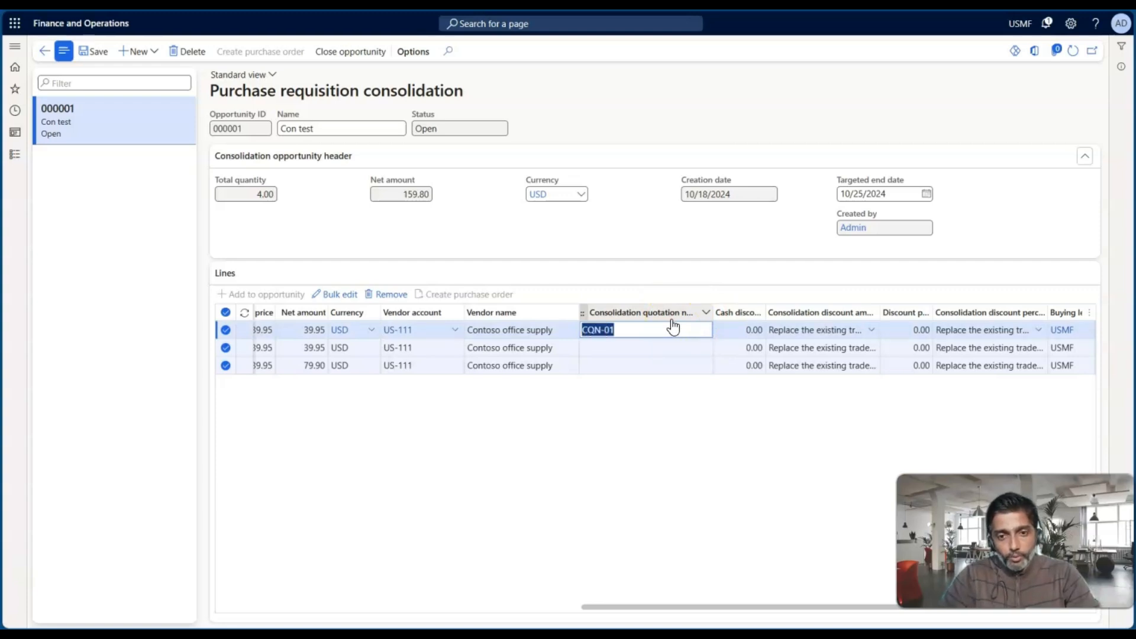
# Step: Enter CQN-01 as the second opportunity line's consolidation quotation number
pyautogui.press('Down')
pyautogui.write('https://microsoftapc')
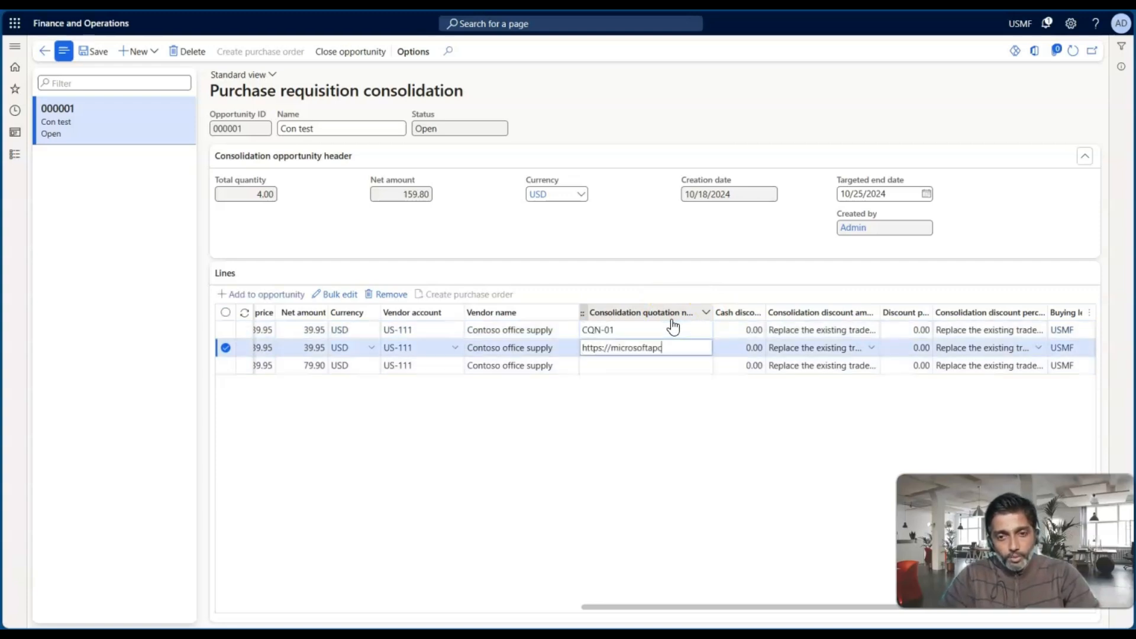
pyautogui.press('Down')
pyautogui.doubleClick(638, 347)
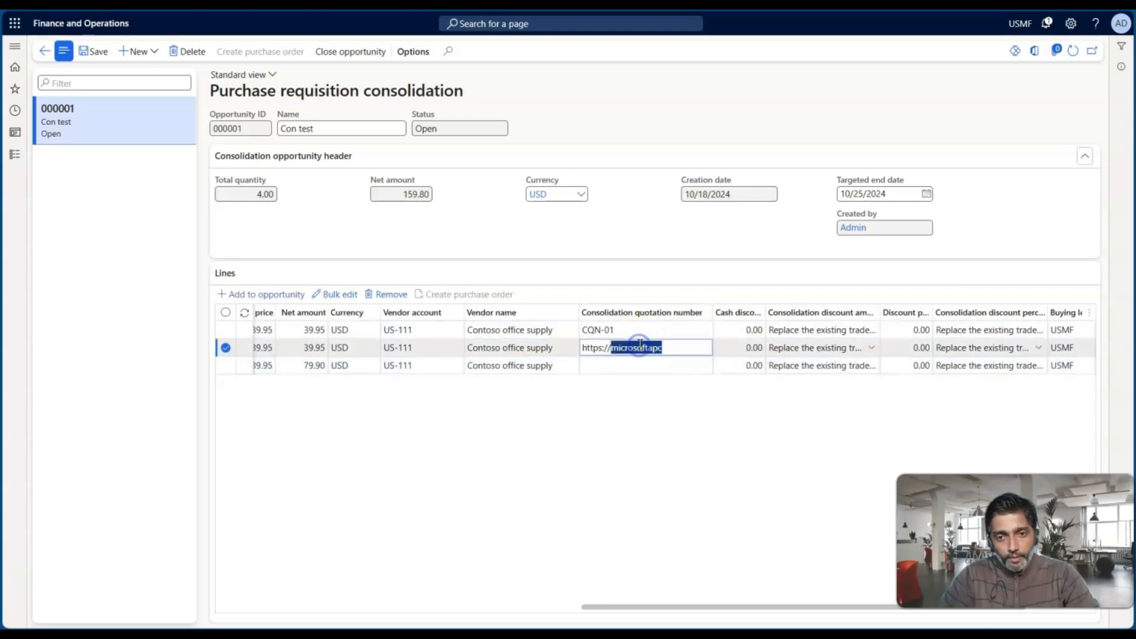
pyautogui.press('BackSpace')
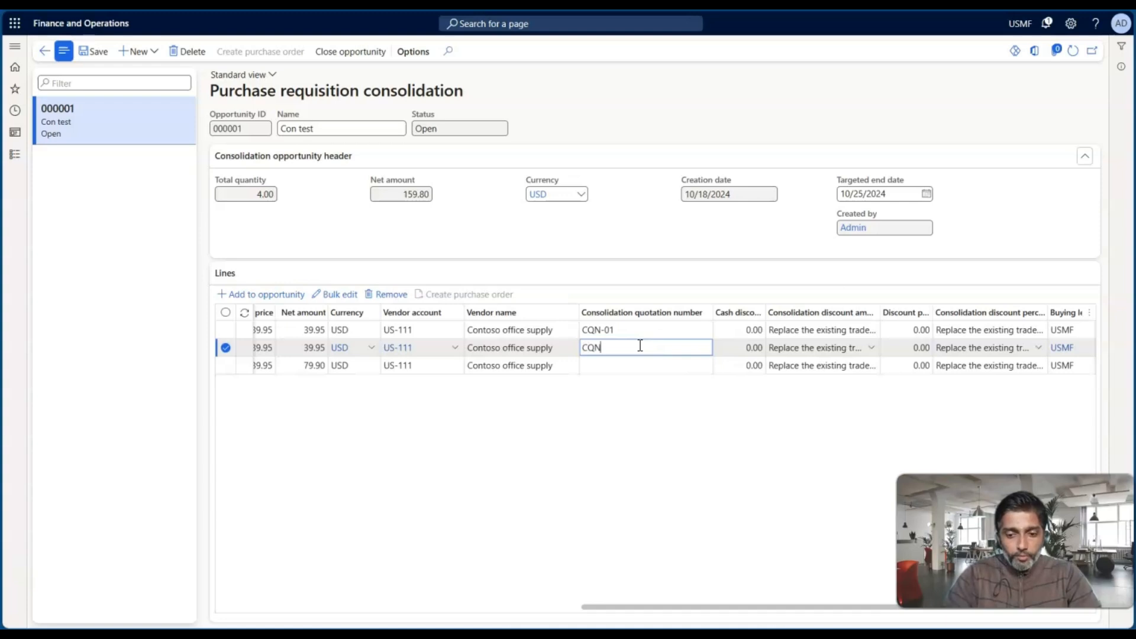
pyautogui.press('Tab')
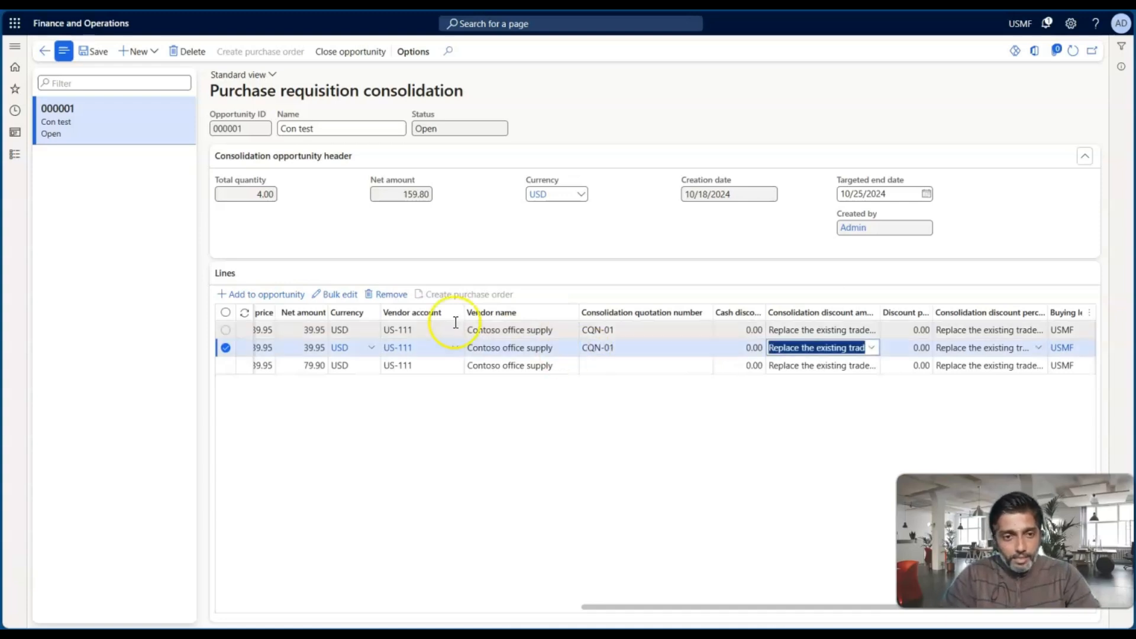
# Step: Start a bulk edit of the second line with requested date 10/18/2024 and a new unit price of 12.50
pyautogui.click(335, 294)
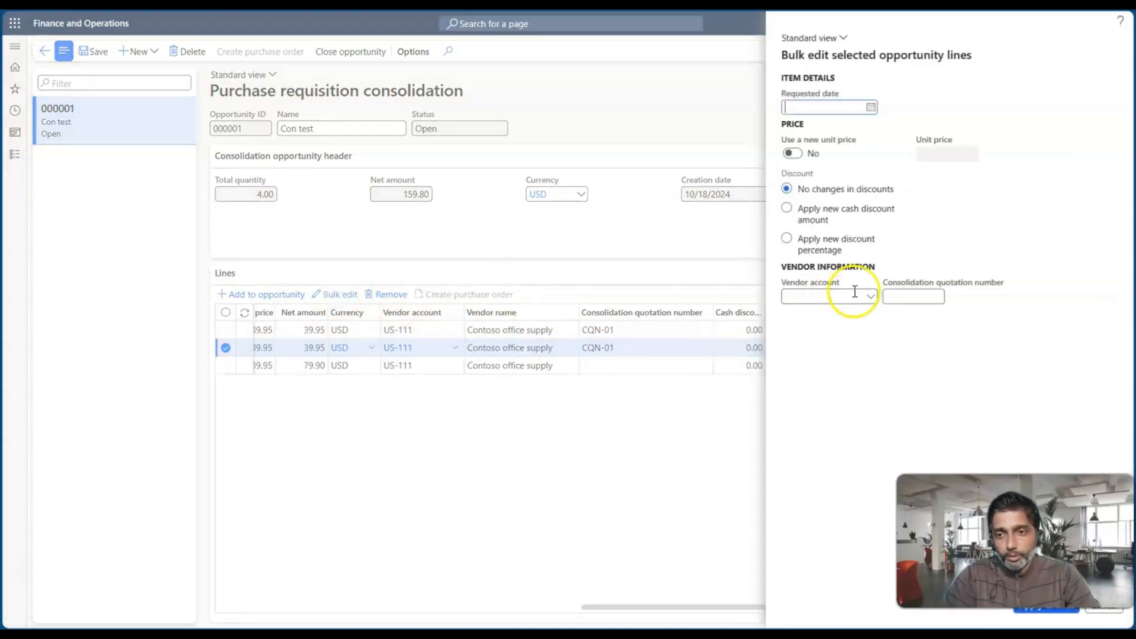
pyautogui.click(870, 109)
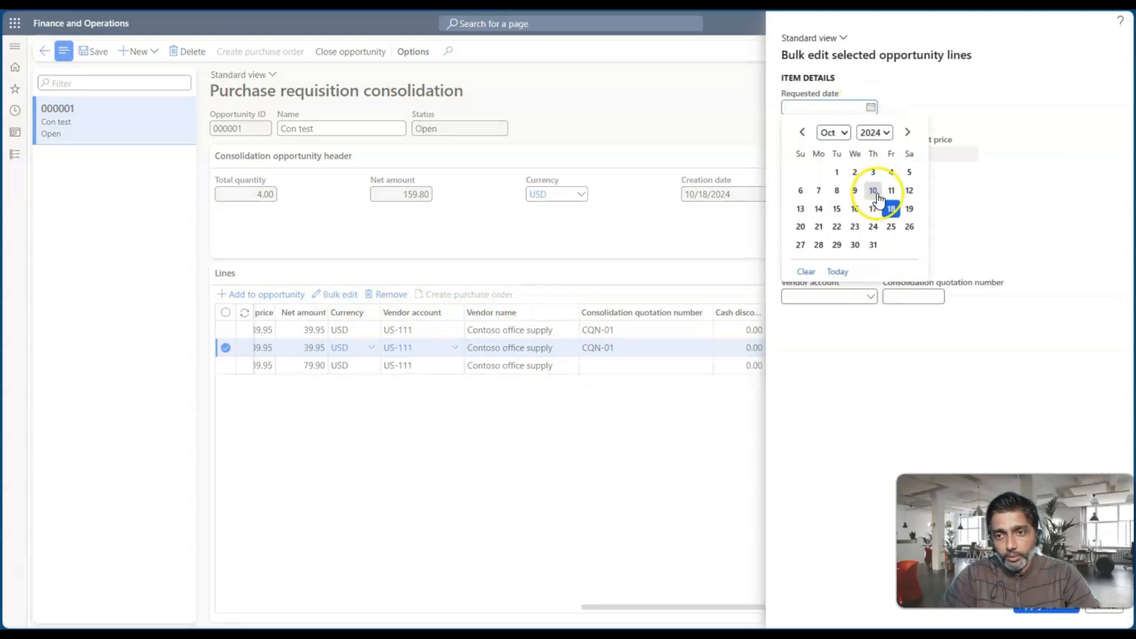
pyautogui.click(896, 212)
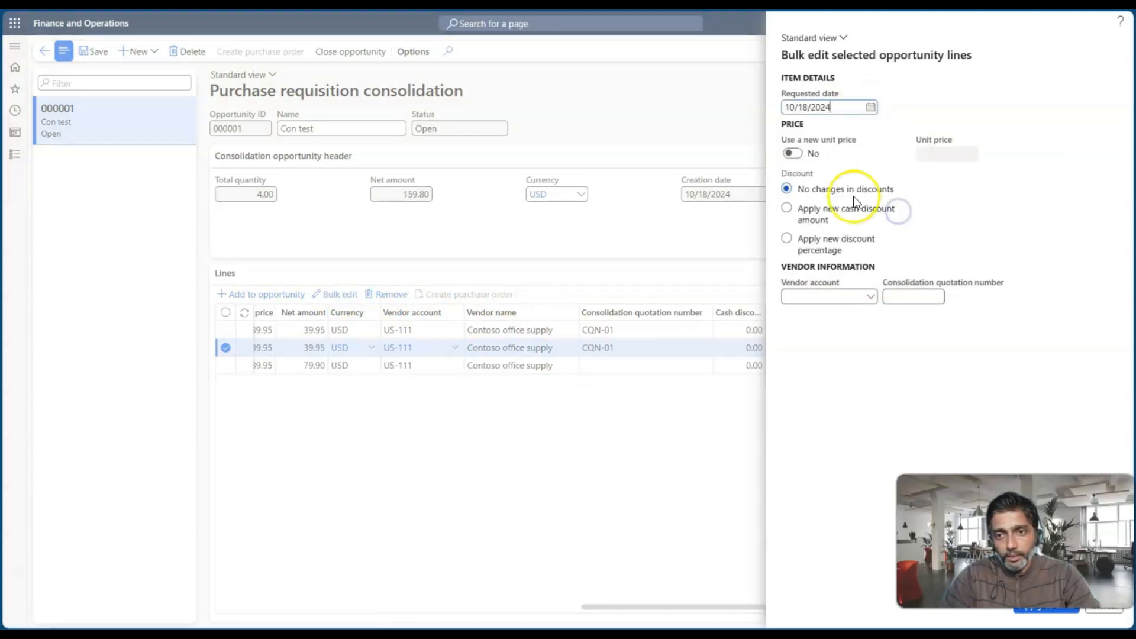
pyautogui.click(793, 154)
pyautogui.click(948, 154)
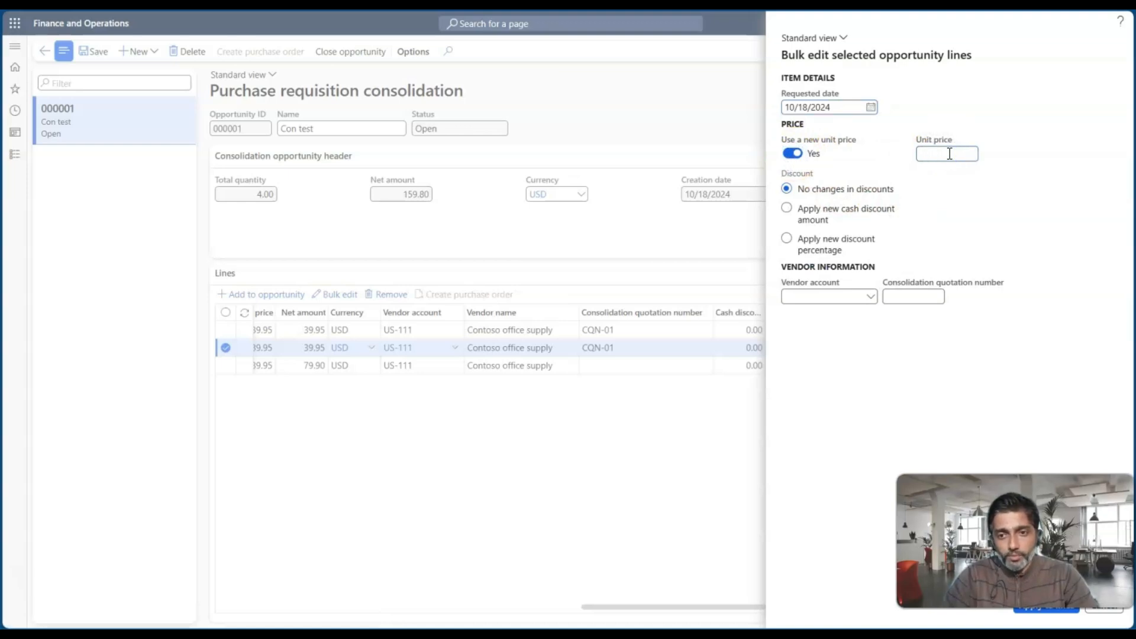
pyautogui.write('12.5')
pyautogui.press('Tab')
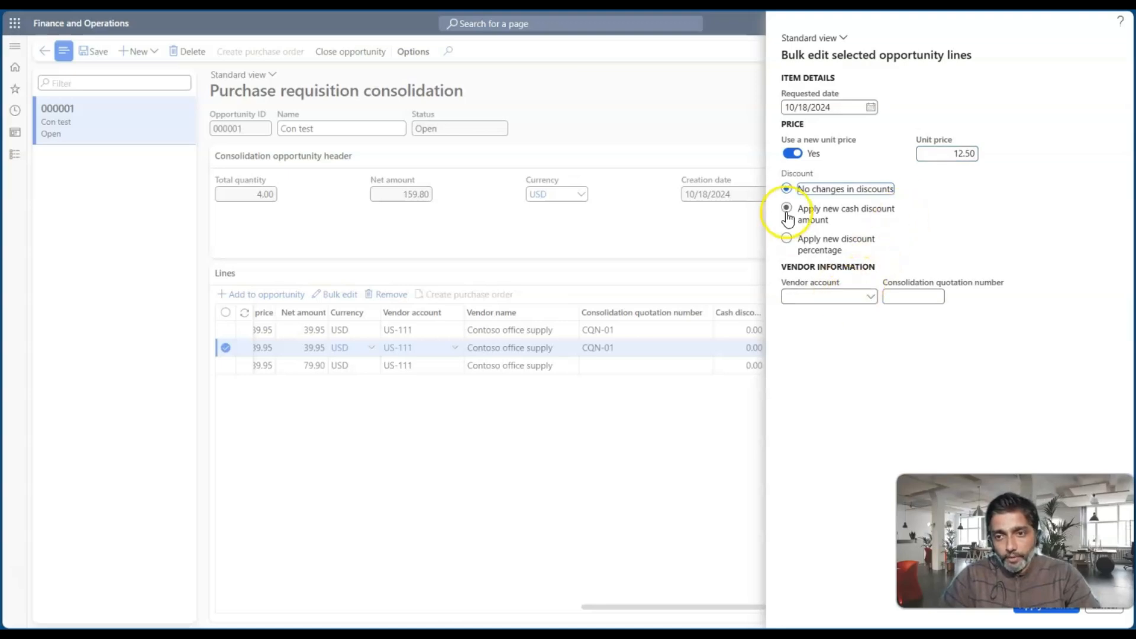
# Step: Set the vendor to Acme Office Supplies and the consolidation quotation number to CQN-0123, and apply the bulk edit to the second line
pyautogui.click(874, 297)
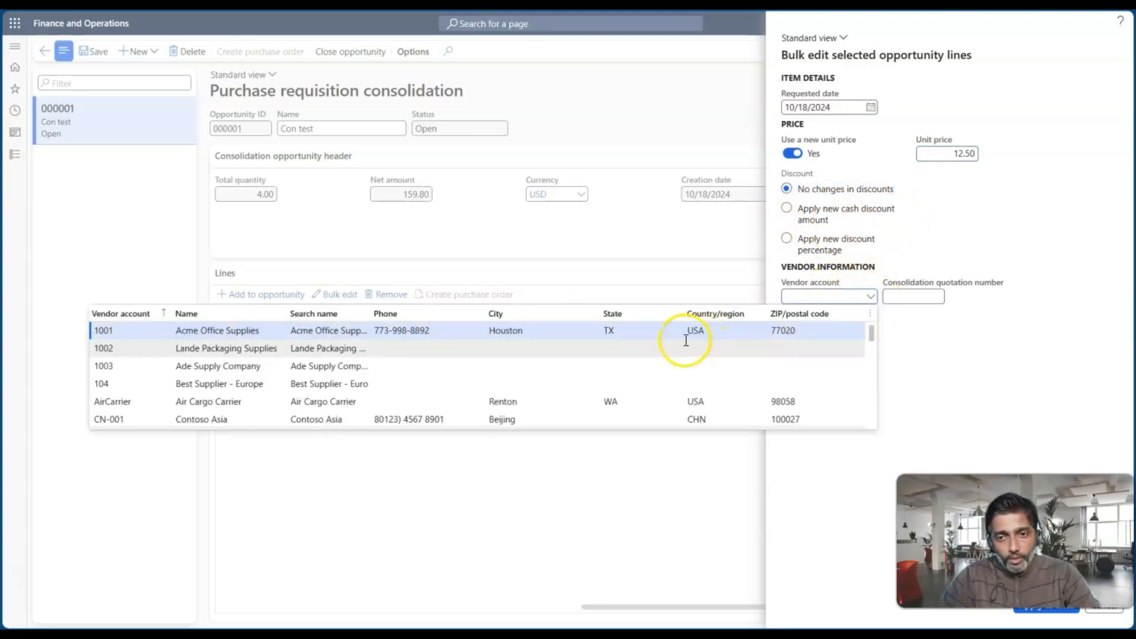
pyautogui.click(677, 329)
pyautogui.click(907, 298)
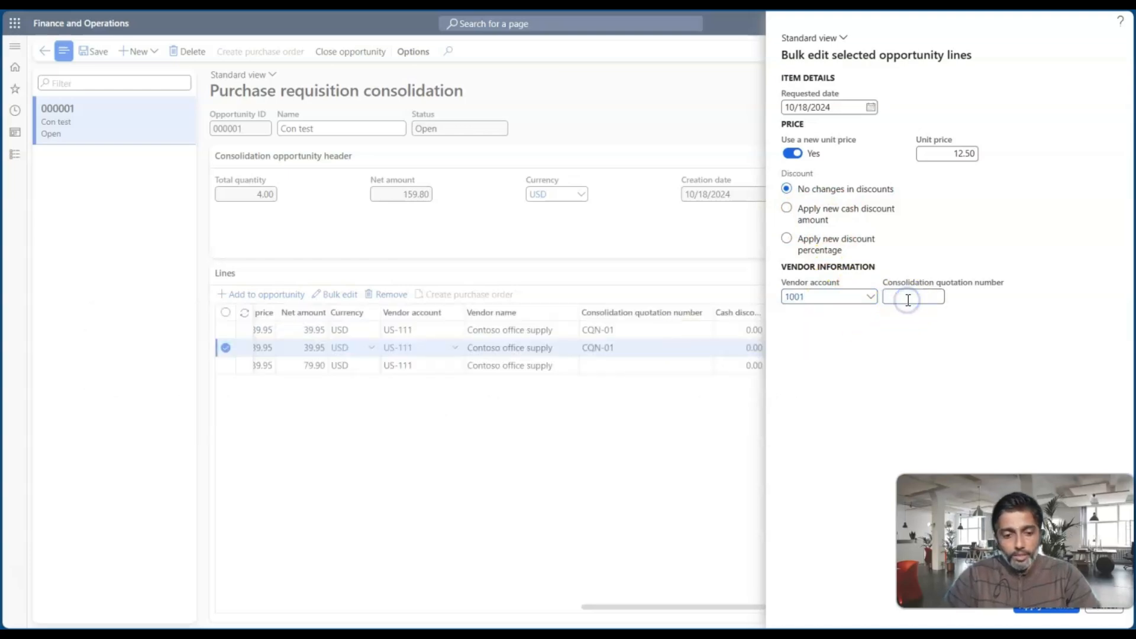
pyautogui.write('CQN-0123')
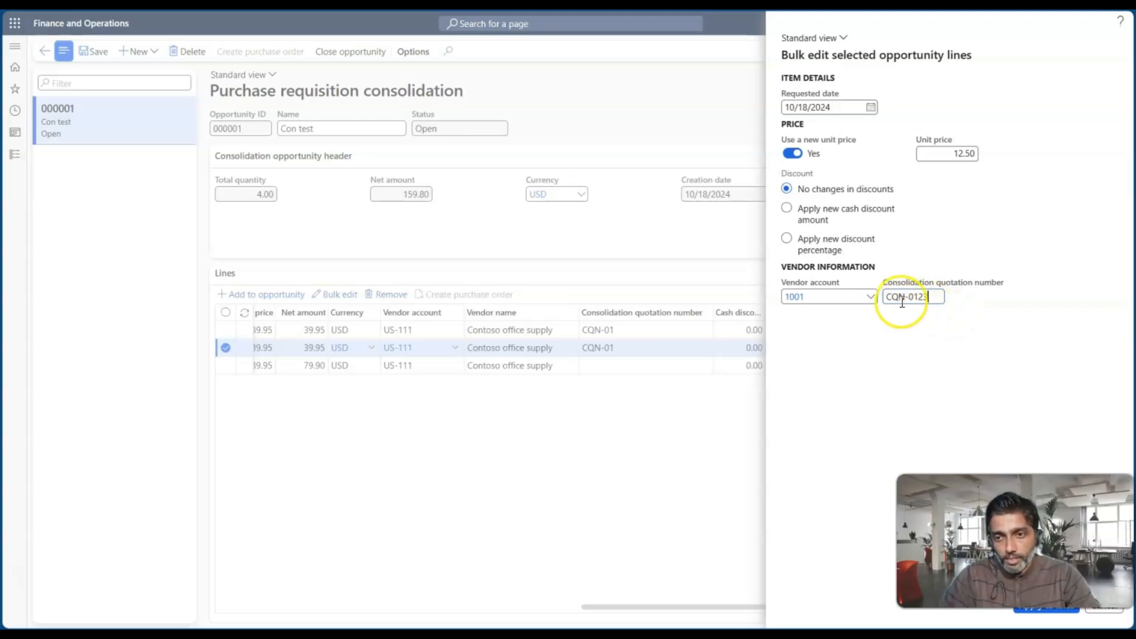
pyautogui.click(1032, 619)
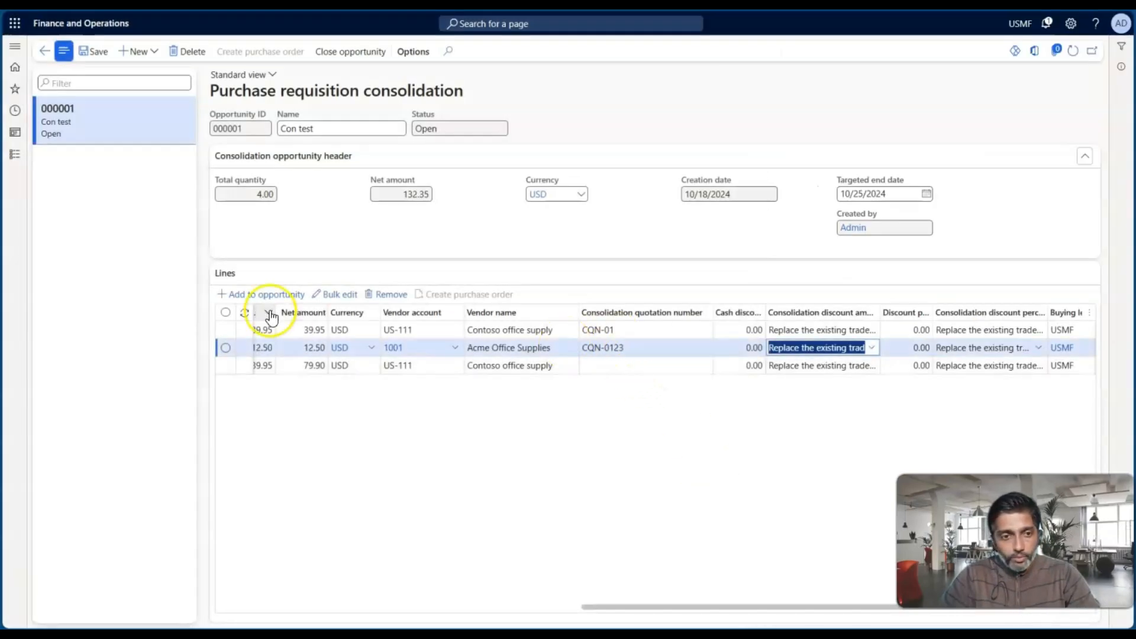
# Step: Start a bulk edit of all three opportunity lines with requested date 10/18/2024 and a new unit price of 12.50
pyautogui.click(226, 312)
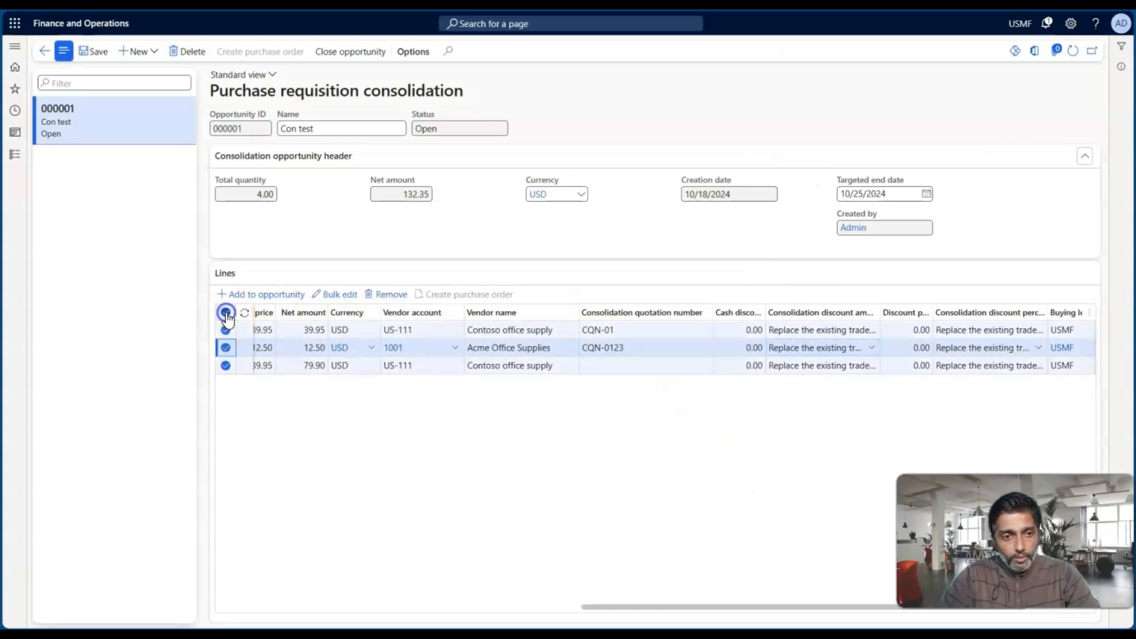
pyautogui.click(334, 293)
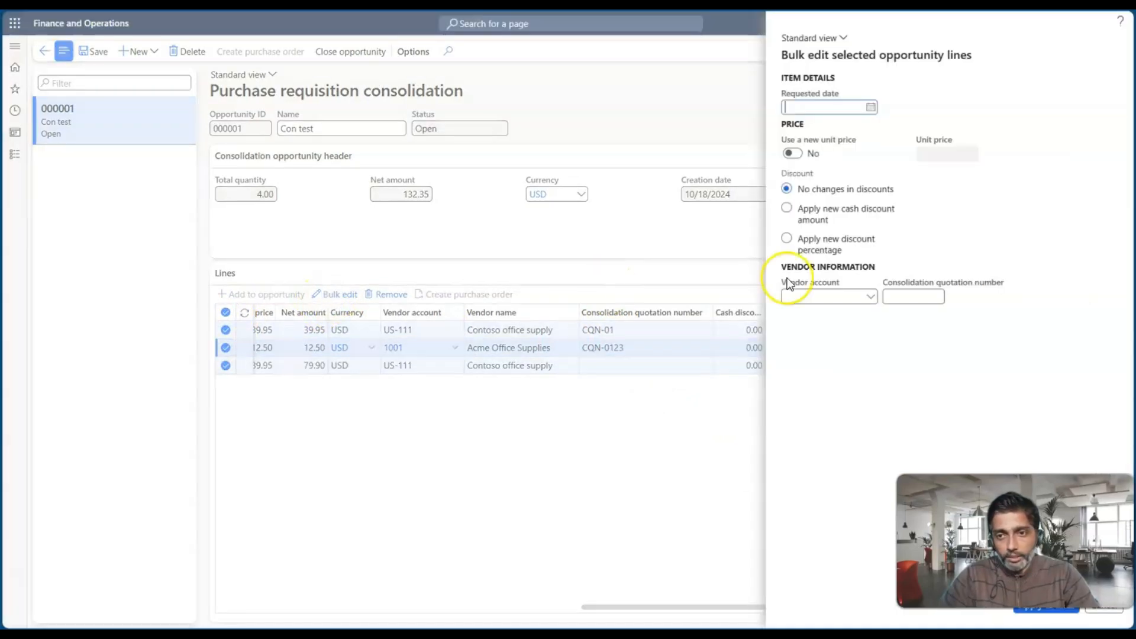
pyautogui.click(870, 107)
pyautogui.click(890, 210)
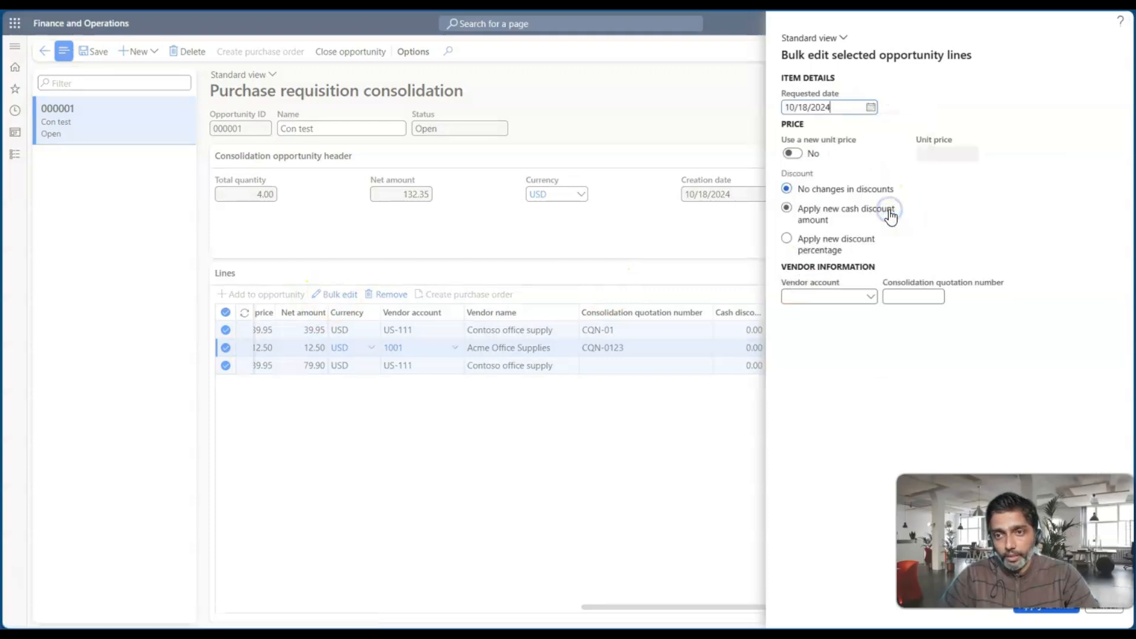
pyautogui.click(793, 155)
pyautogui.click(947, 154)
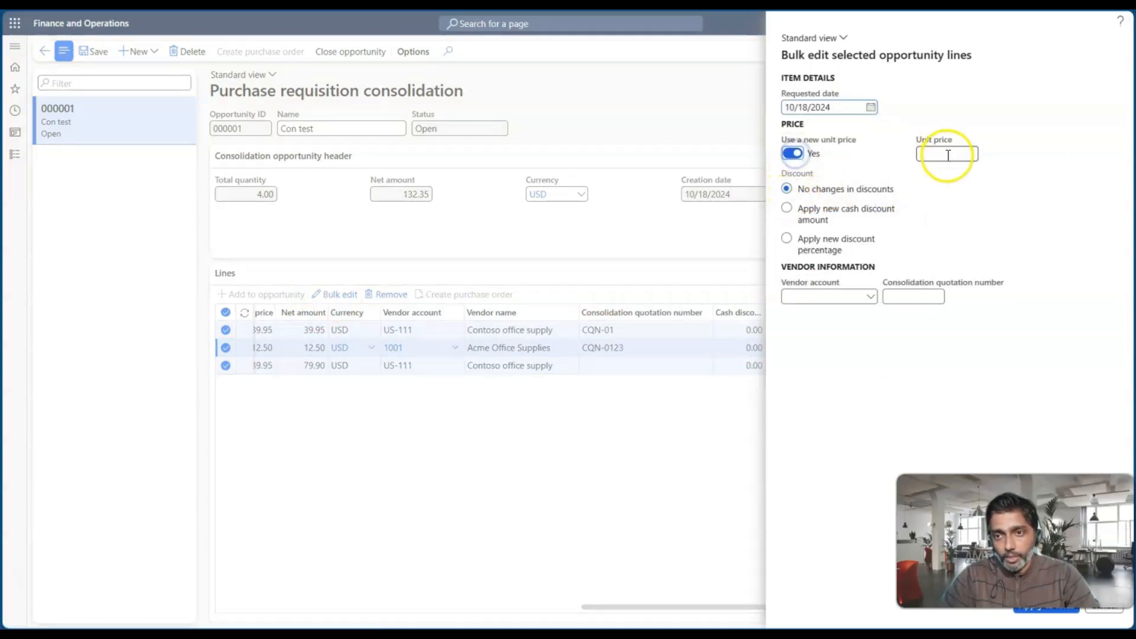
pyautogui.write('12.5')
pyautogui.press('Tab')
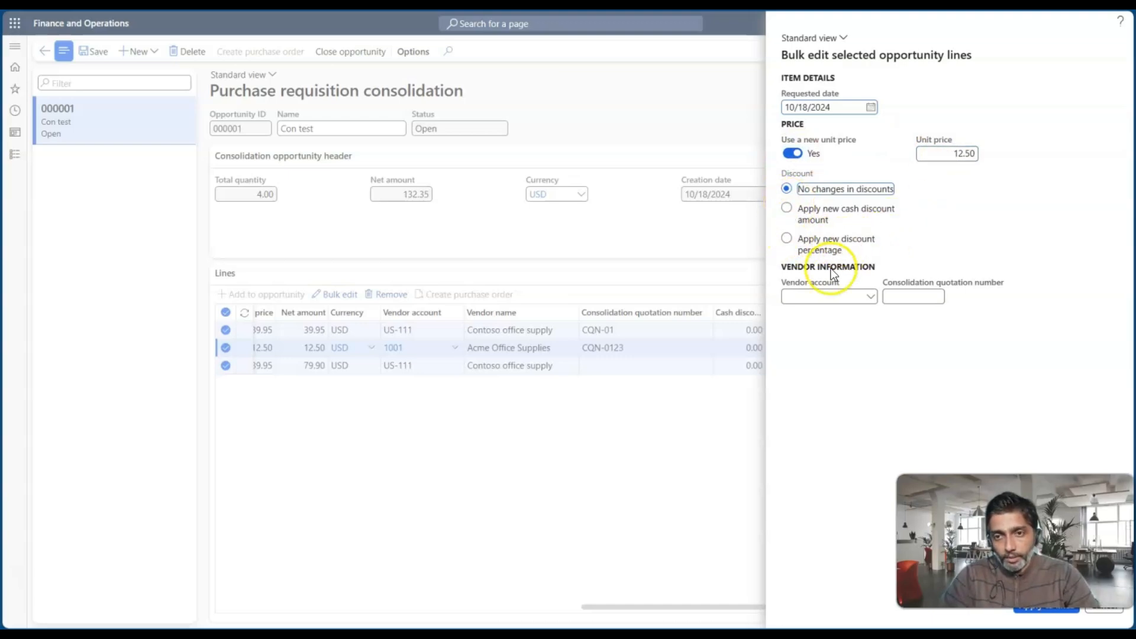
# Step: Choose vendor Acme Office Supplies, enter consolidation quotation number CQN-0123, and apply the bulk edit to all selected lines
pyautogui.click(869, 295)
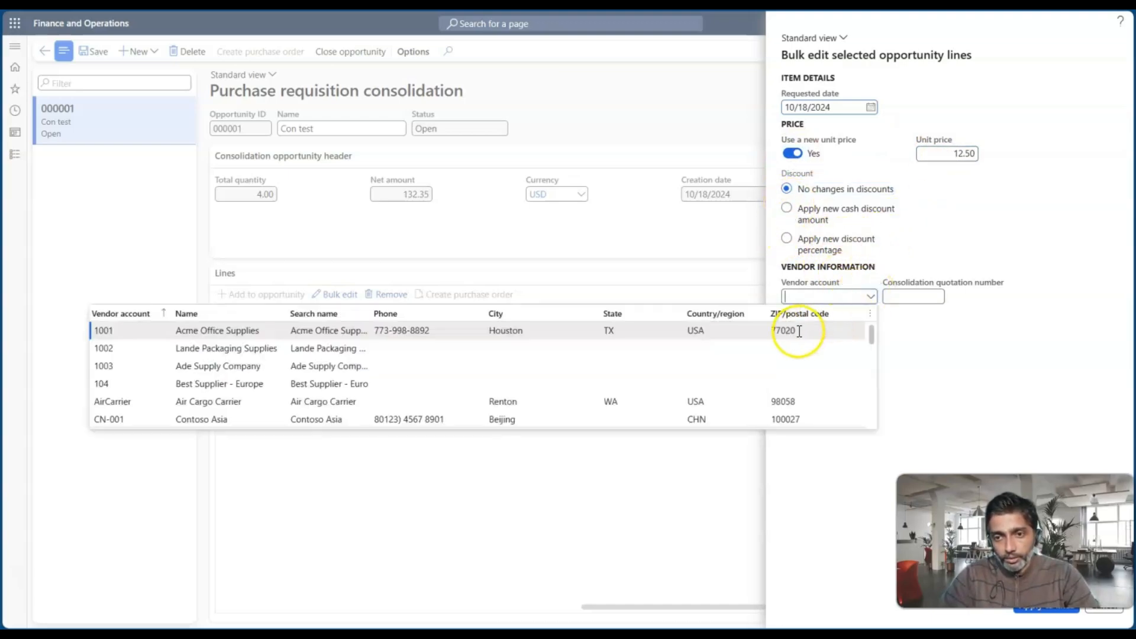
pyautogui.click(927, 297)
pyautogui.write('CQ')
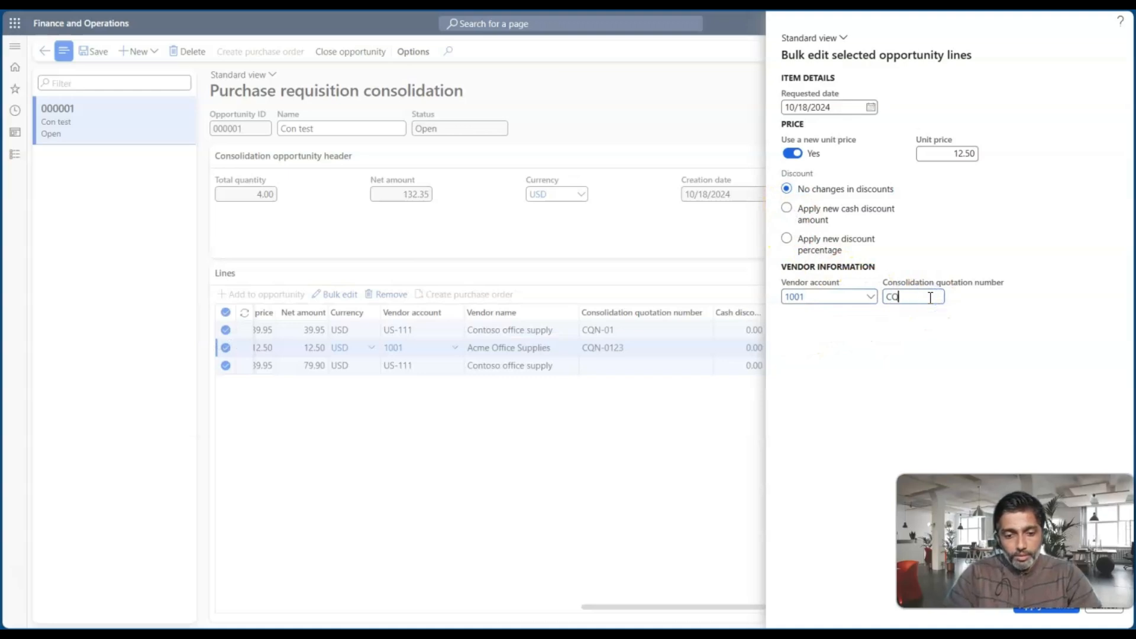
pyautogui.write('N-0')
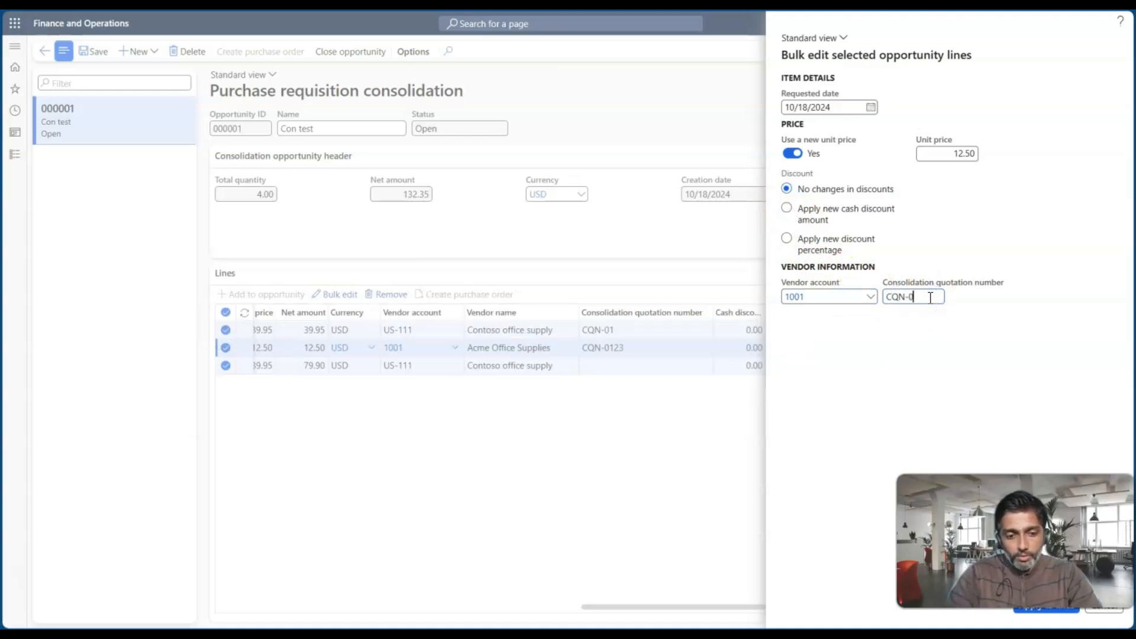
pyautogui.write('123')
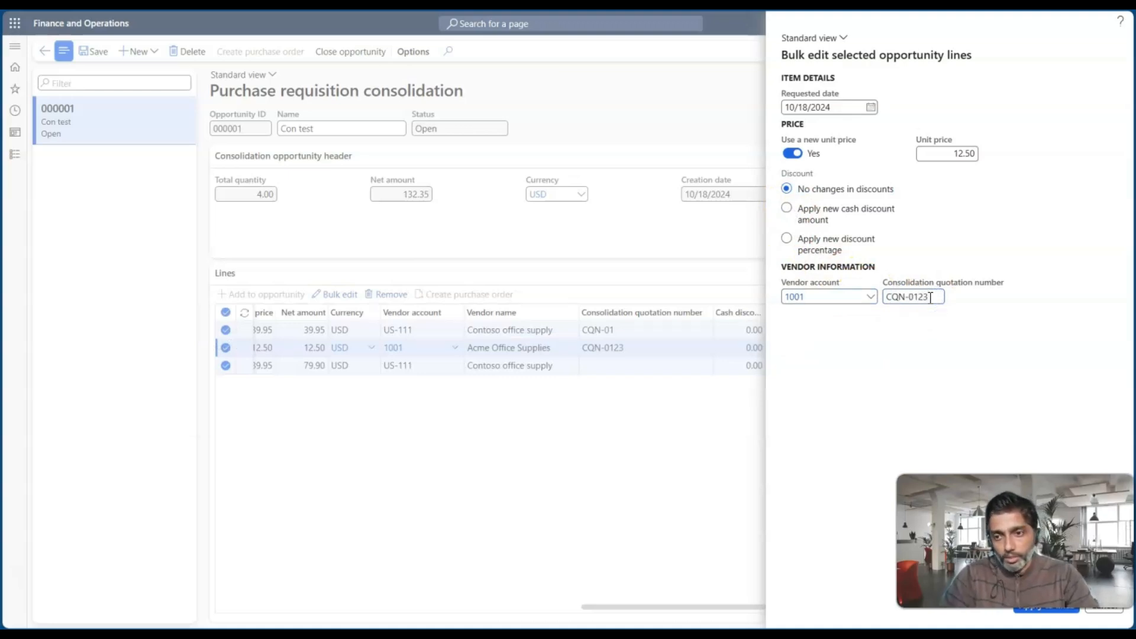
pyautogui.click(1048, 612)
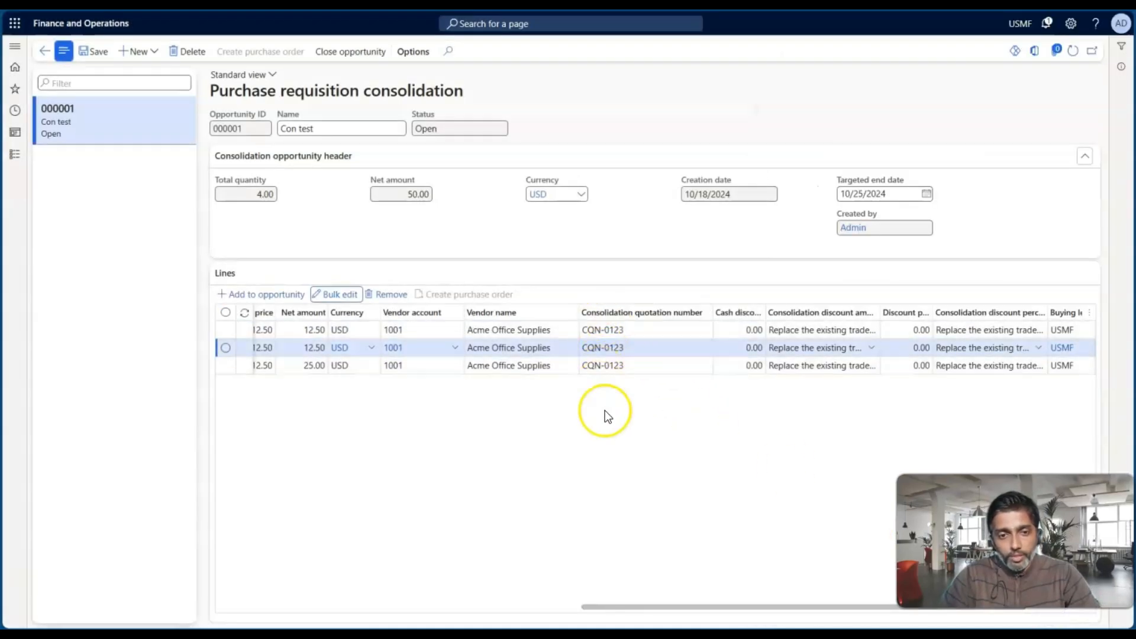
# Step: Review the bulk-edited lines, then save and close the Con test consolidation opportunity
pyautogui.hscroll(3, 632, 383)
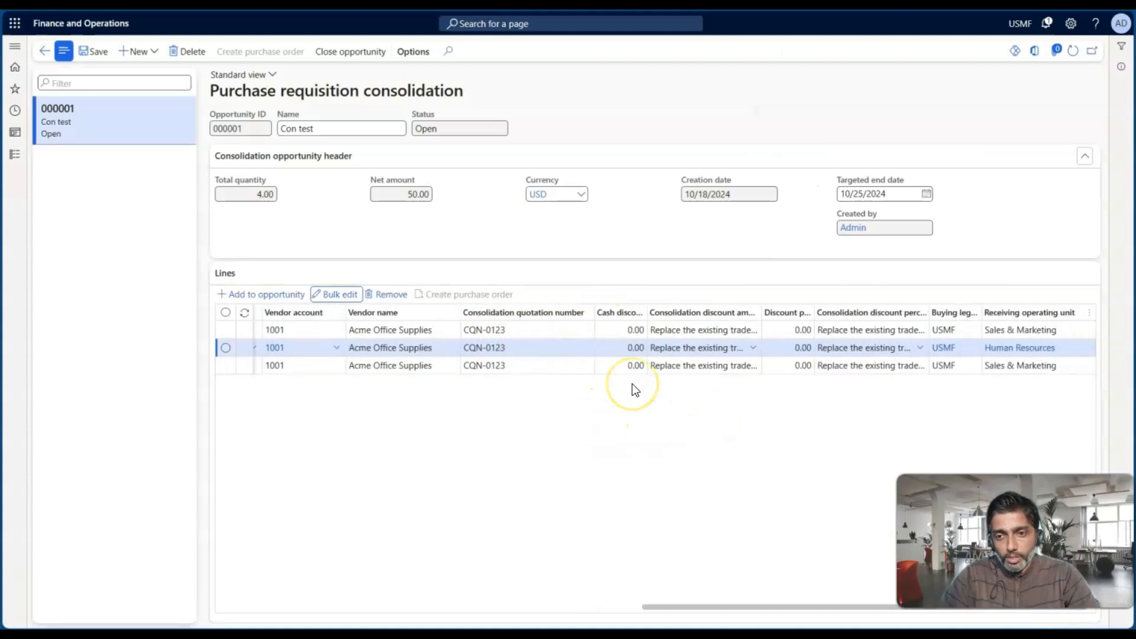
pyautogui.hscroll(-4, 616, 388)
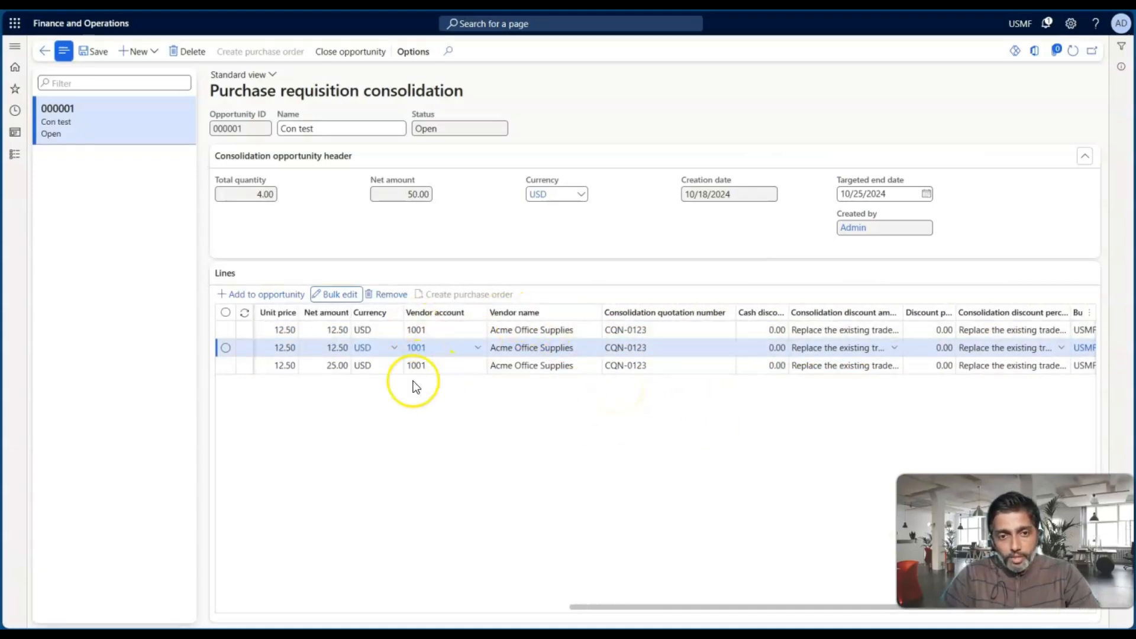
pyautogui.hscroll(-3, 434, 355)
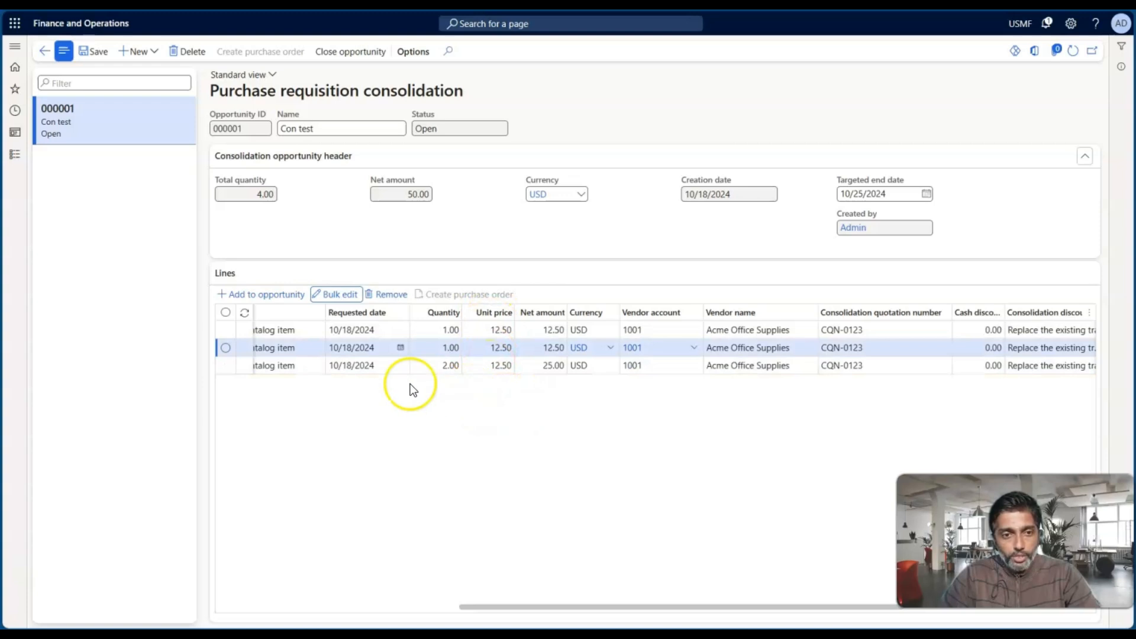
pyautogui.click(226, 348)
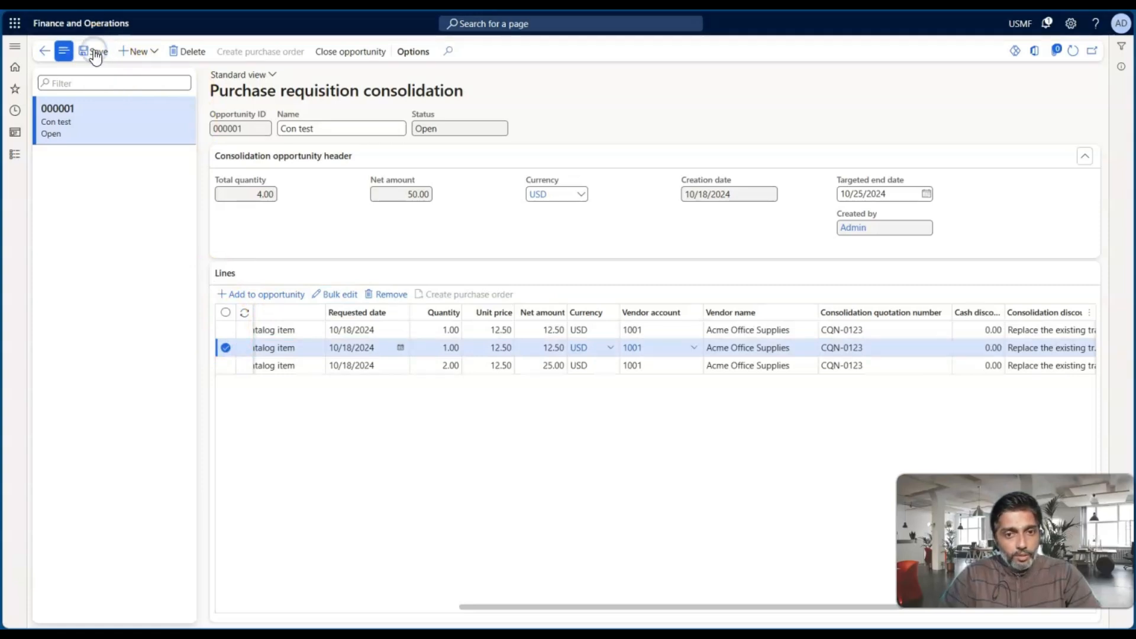
pyautogui.click(225, 349)
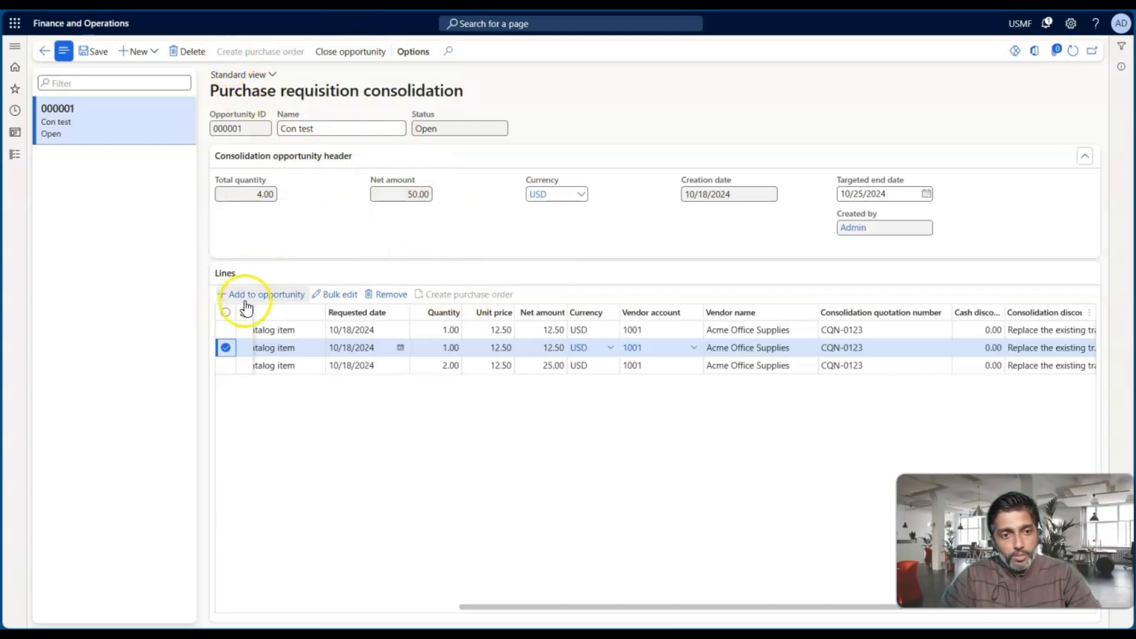
pyautogui.click(225, 313)
pyautogui.click(354, 52)
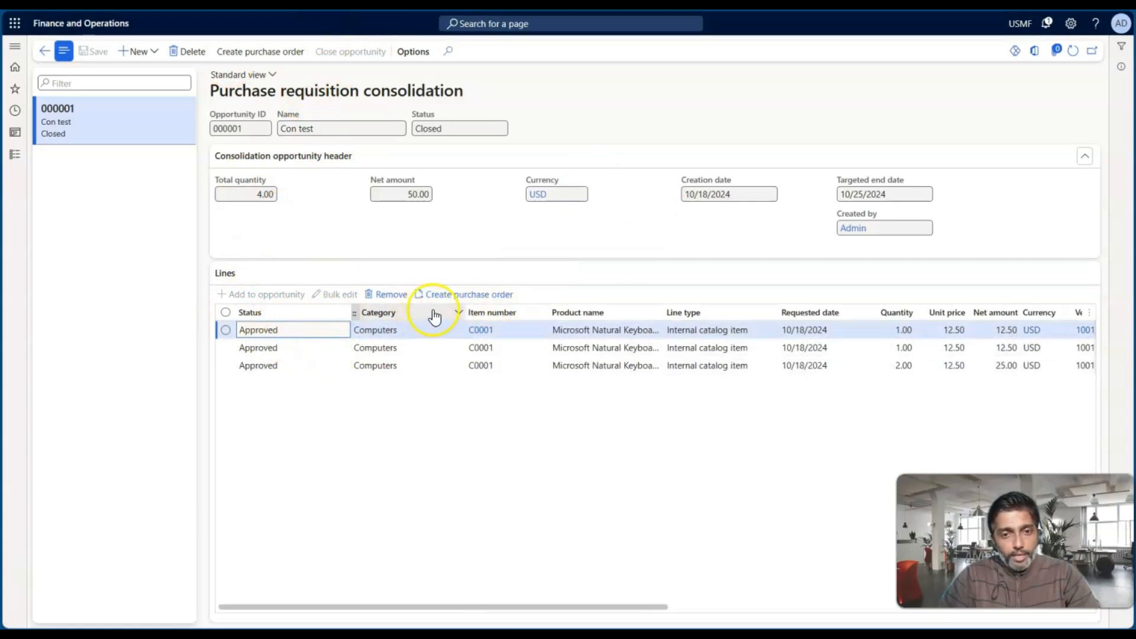
# Step: Create a purchase order from all lines of the closed Con test opportunity and review the consolidated lines
pyautogui.click(226, 312)
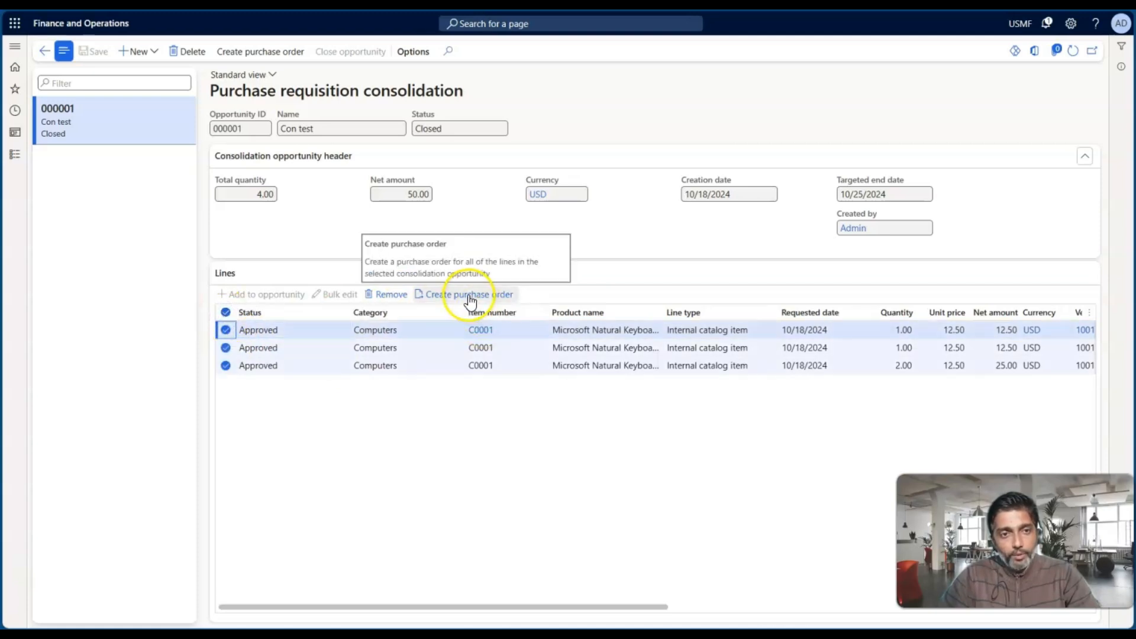
pyautogui.click(259, 52)
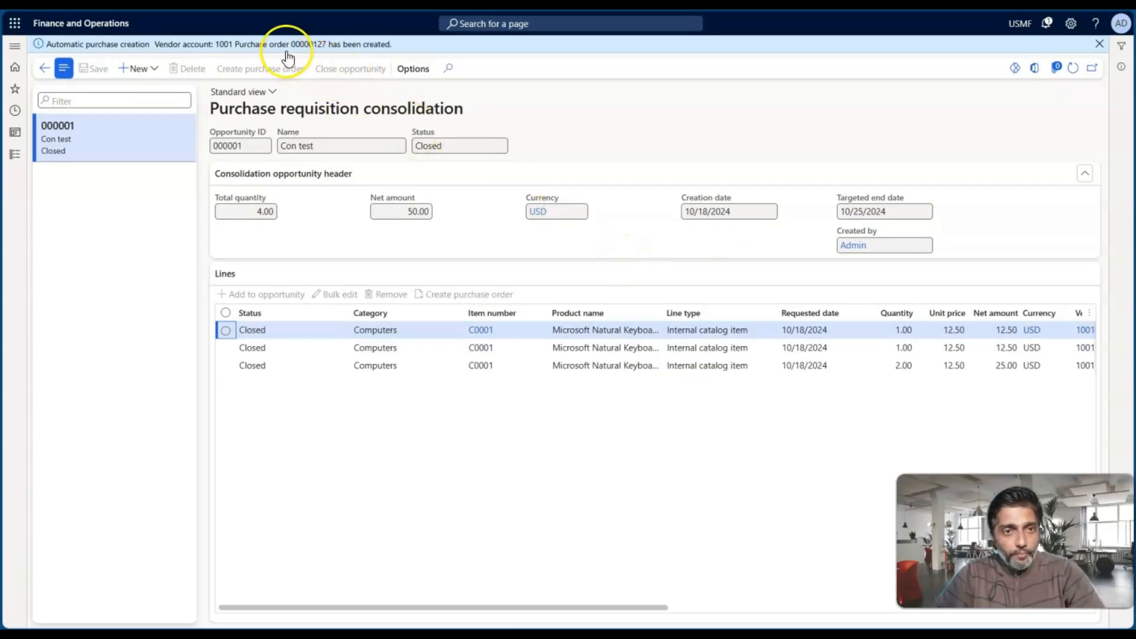
pyautogui.moveTo(291, 45); pyautogui.dragTo(332, 56)
pyautogui.hscroll(5, 670, 384)
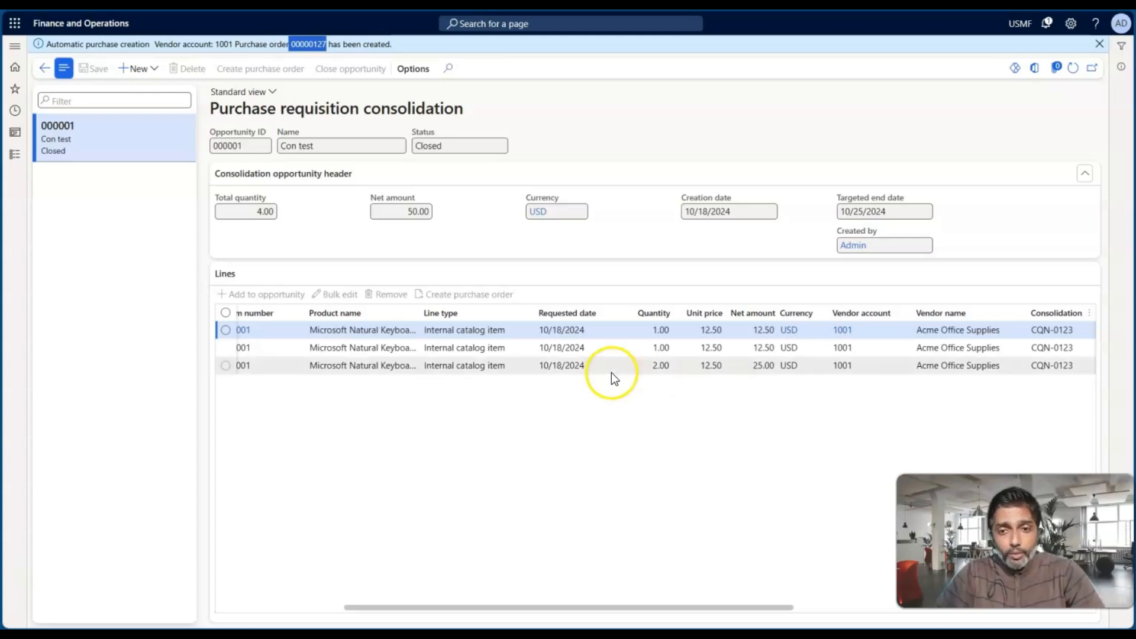
pyautogui.hscroll(-2, 568, 366)
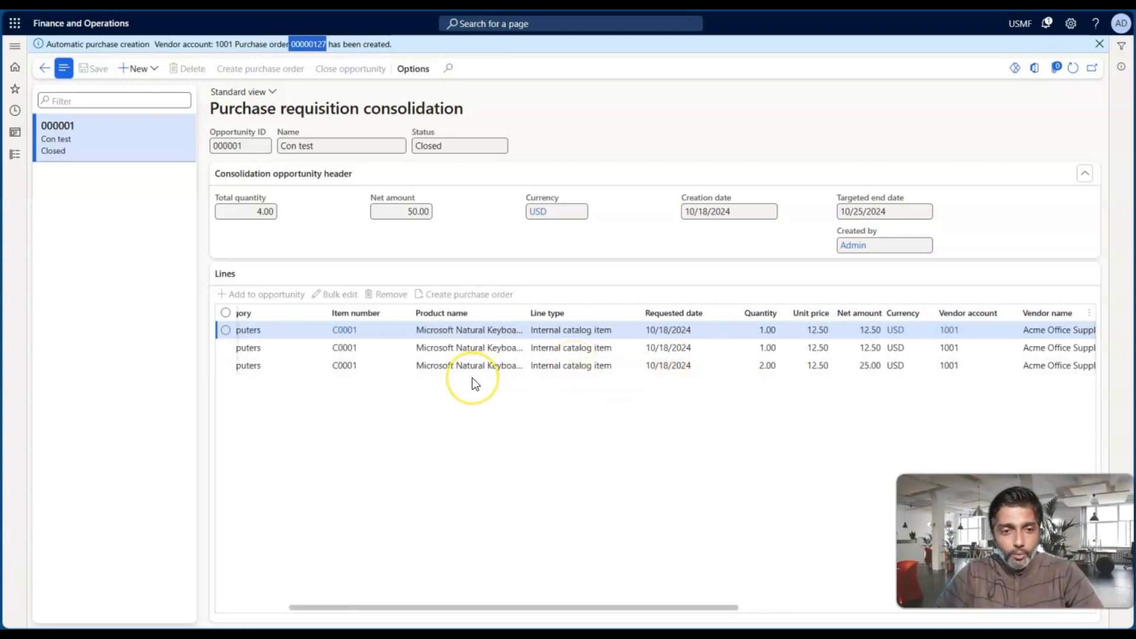
pyautogui.hscroll(-2, 472, 377)
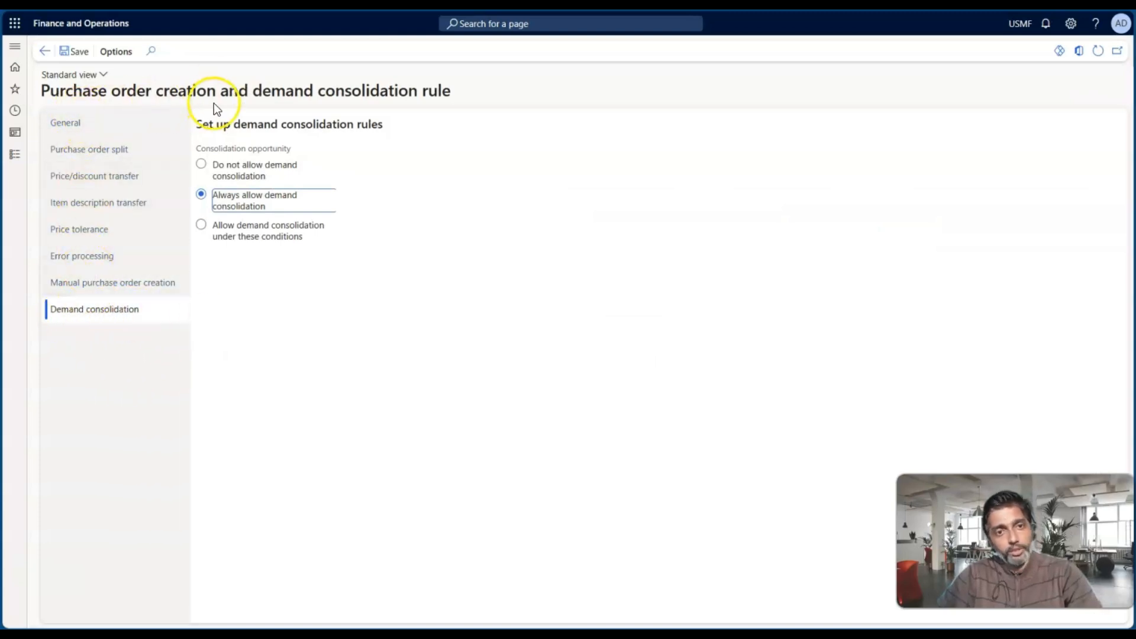
pyautogui.click(47, 51)
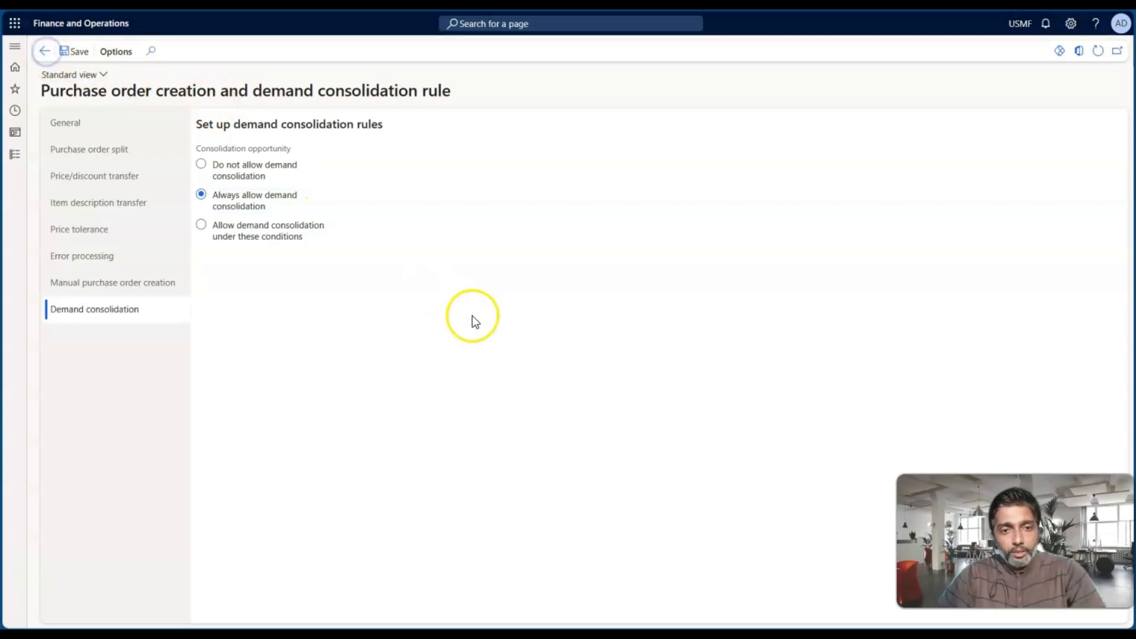
pyautogui.hotkey('alt', 'Tab')
pyautogui.hotkey('alt', 'Tab')
pyautogui.hotkey('alt', 'Tab')
pyautogui.hotkey('alt', 'Tab')
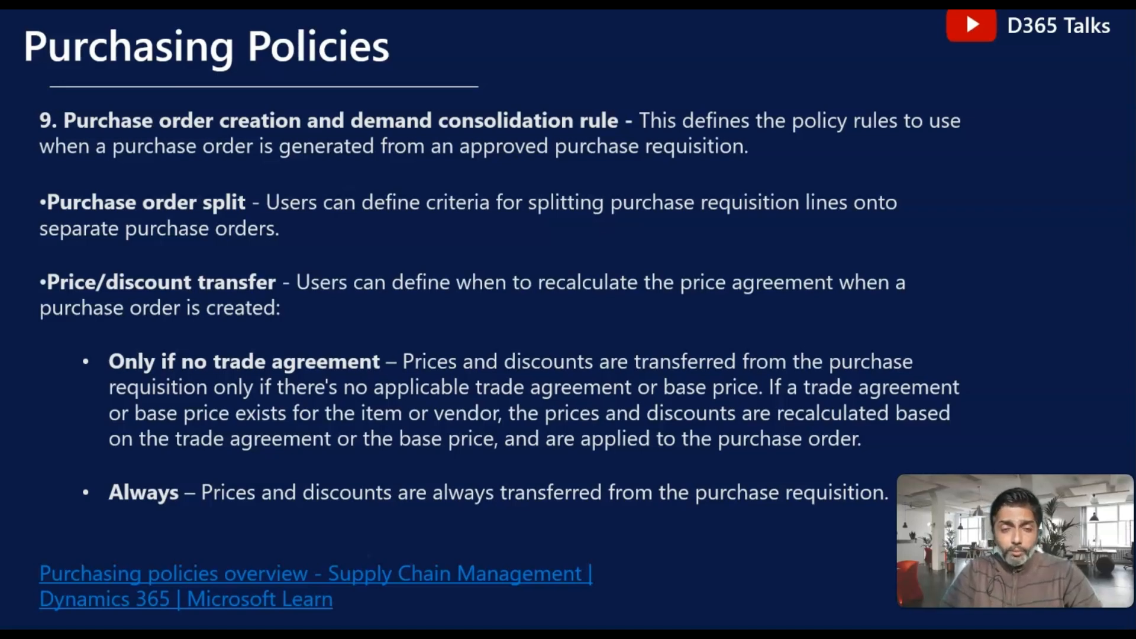
pyautogui.press('Right')
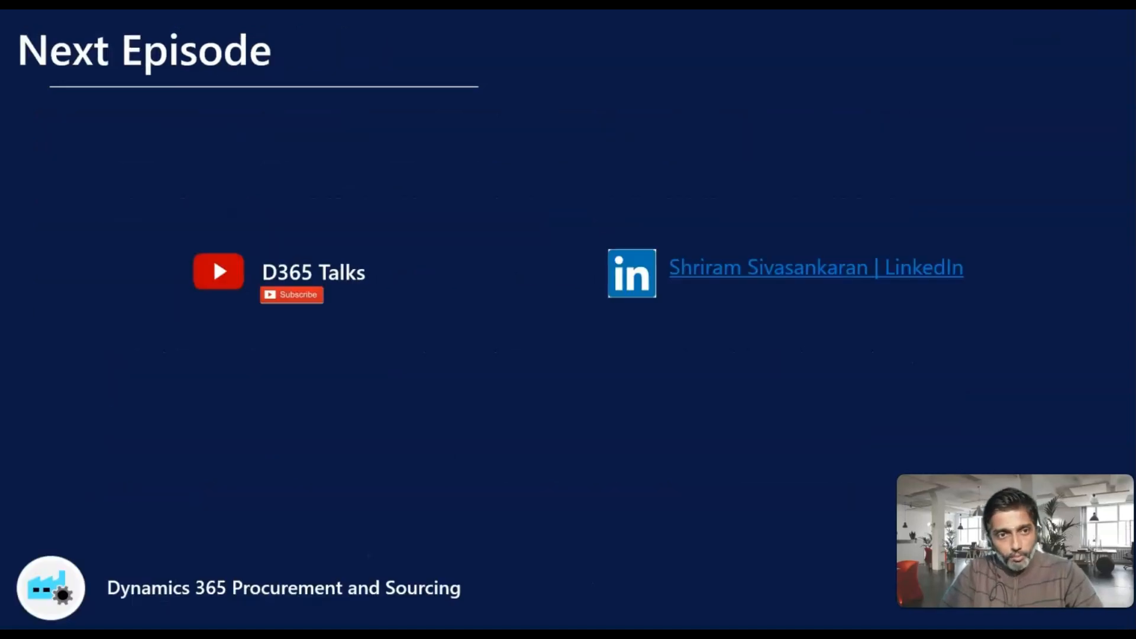
pyautogui.press('Right')
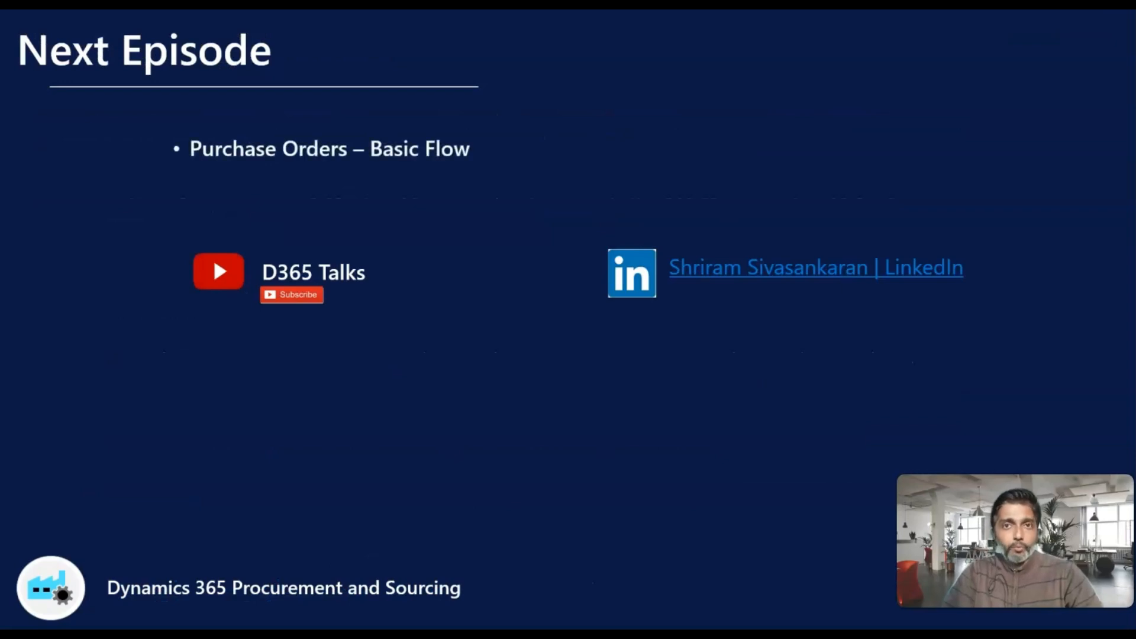